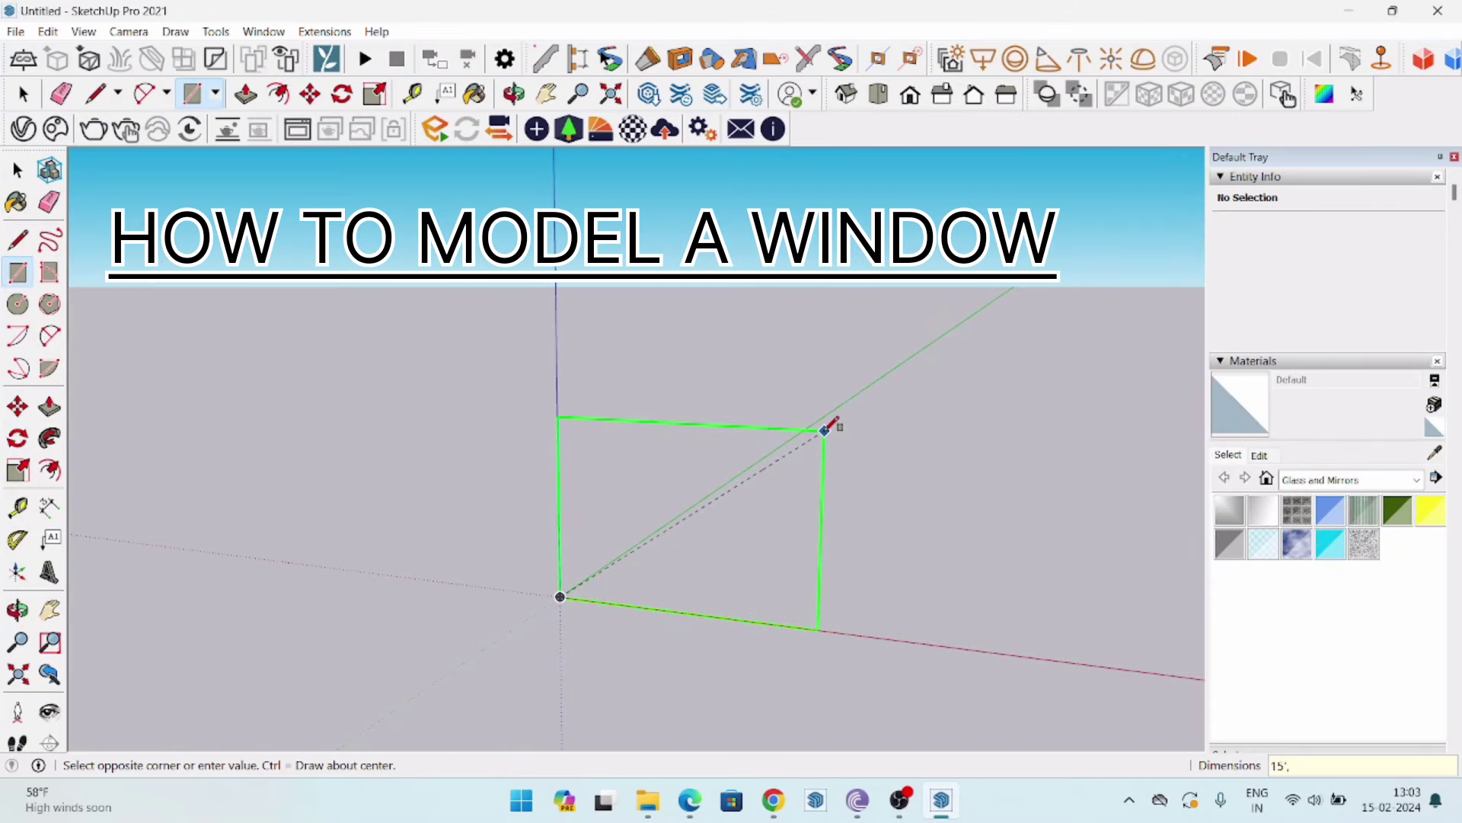
Draw an upright 15' by 15' square face at the origin and orbit to view it.
type("15")
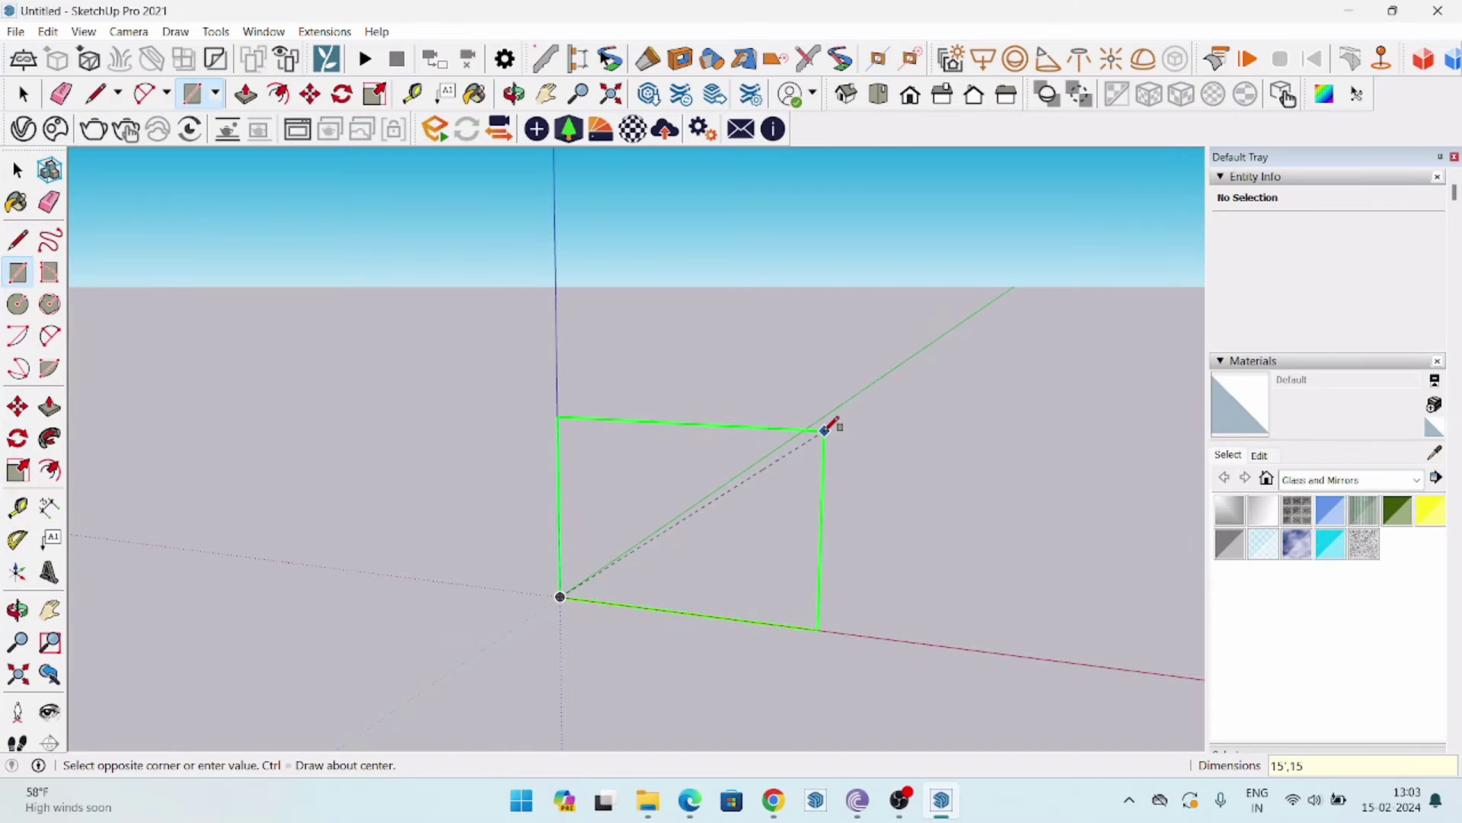
type("'")
key("Return")
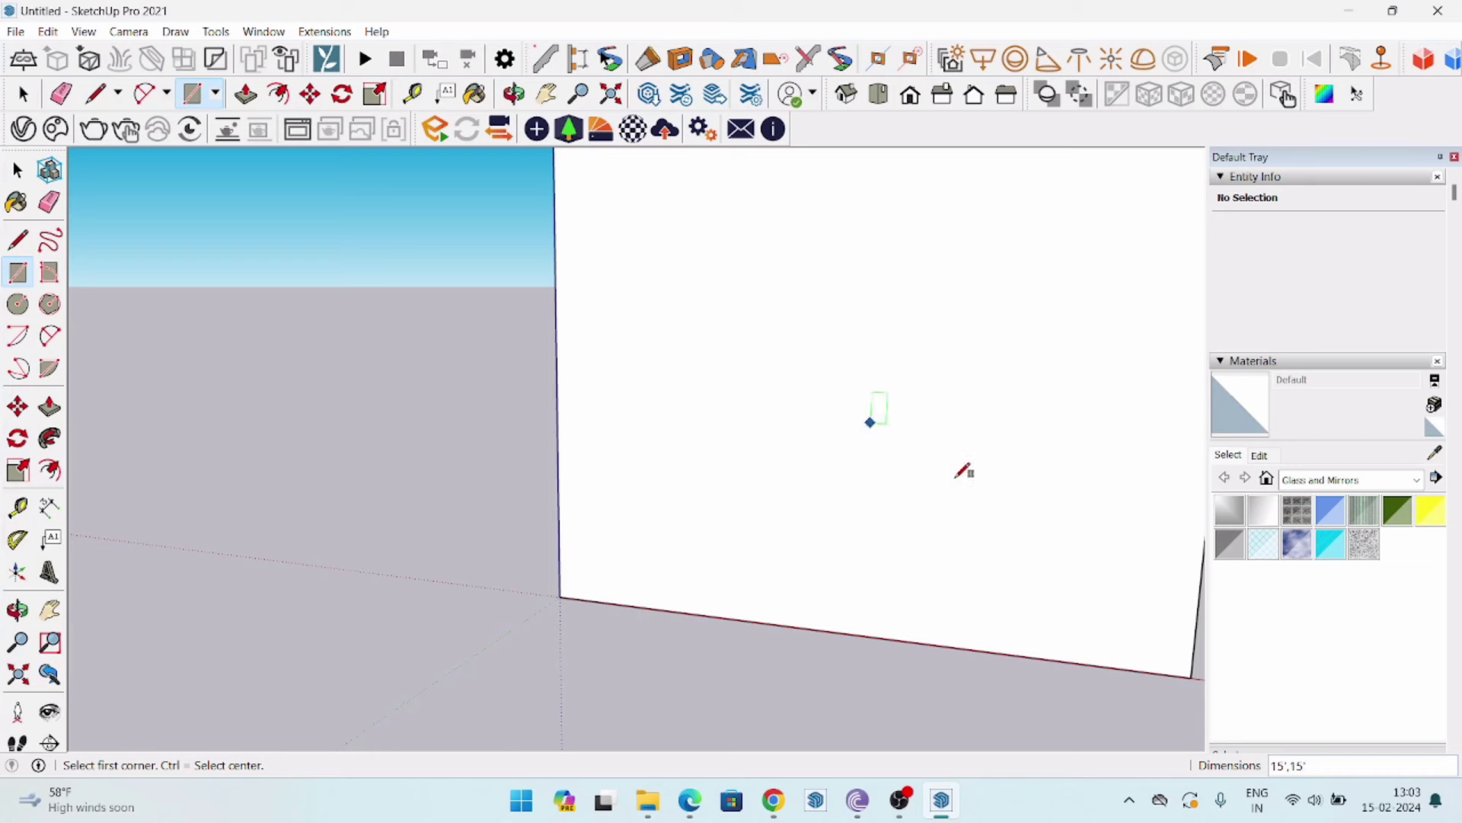
scroll(964, 471, "down", 2)
scroll(898, 425, "down", 1)
middle_click_drag(875, 512, 731, 556)
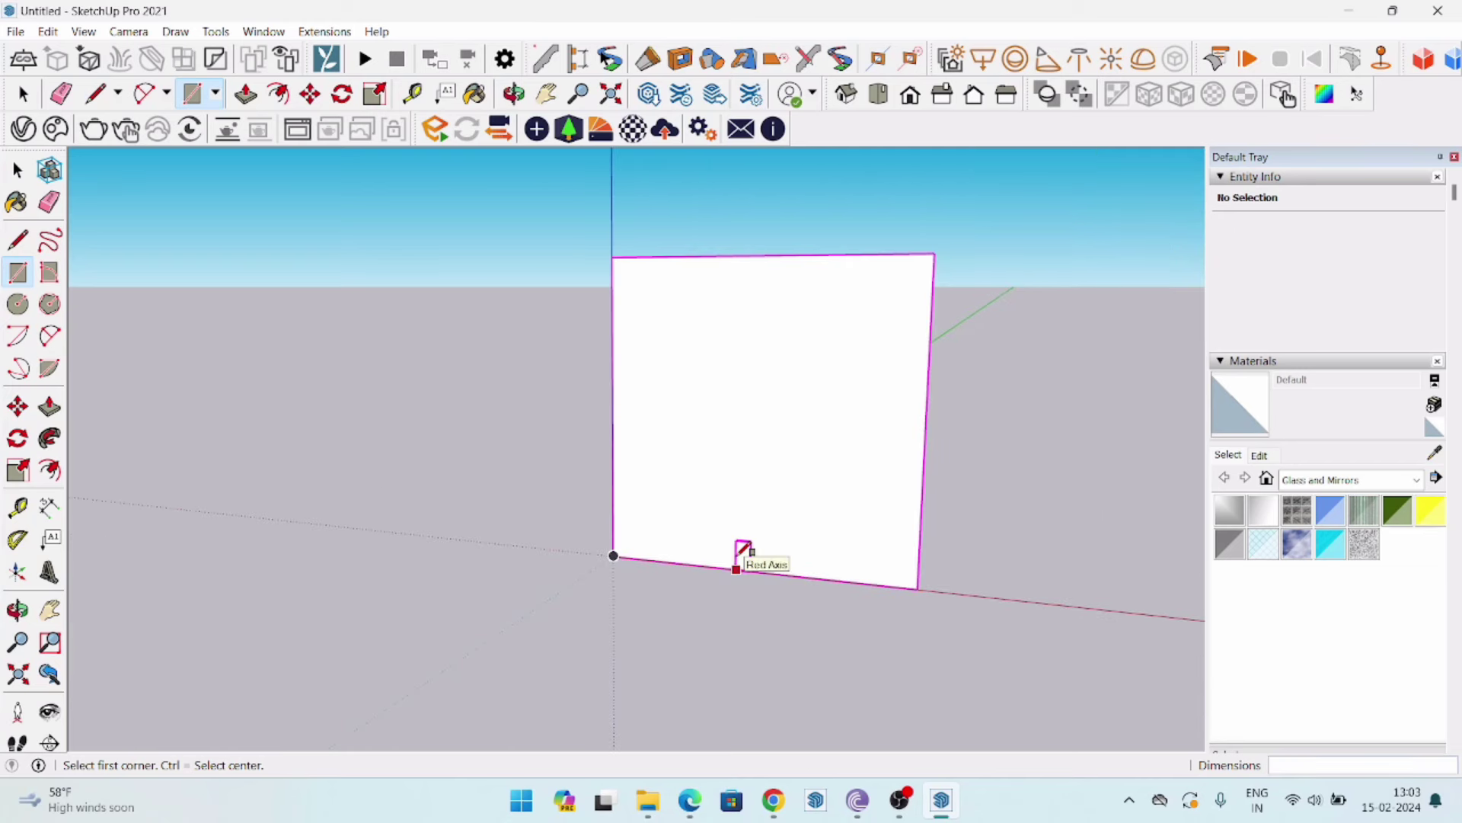
Select the square face with its edges and make it a group.
key("space")
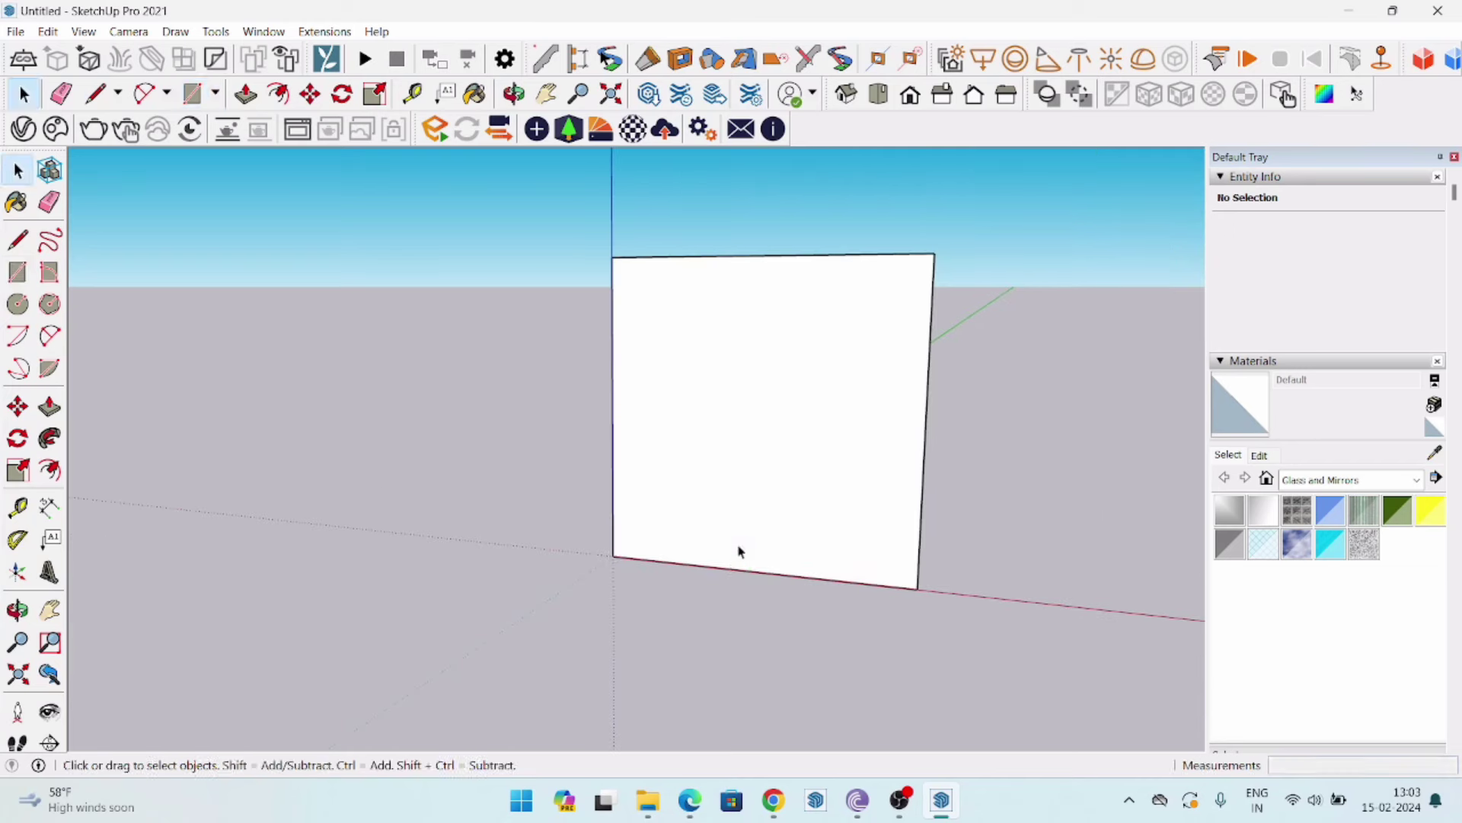
double_click(820, 480)
right_click(820, 476)
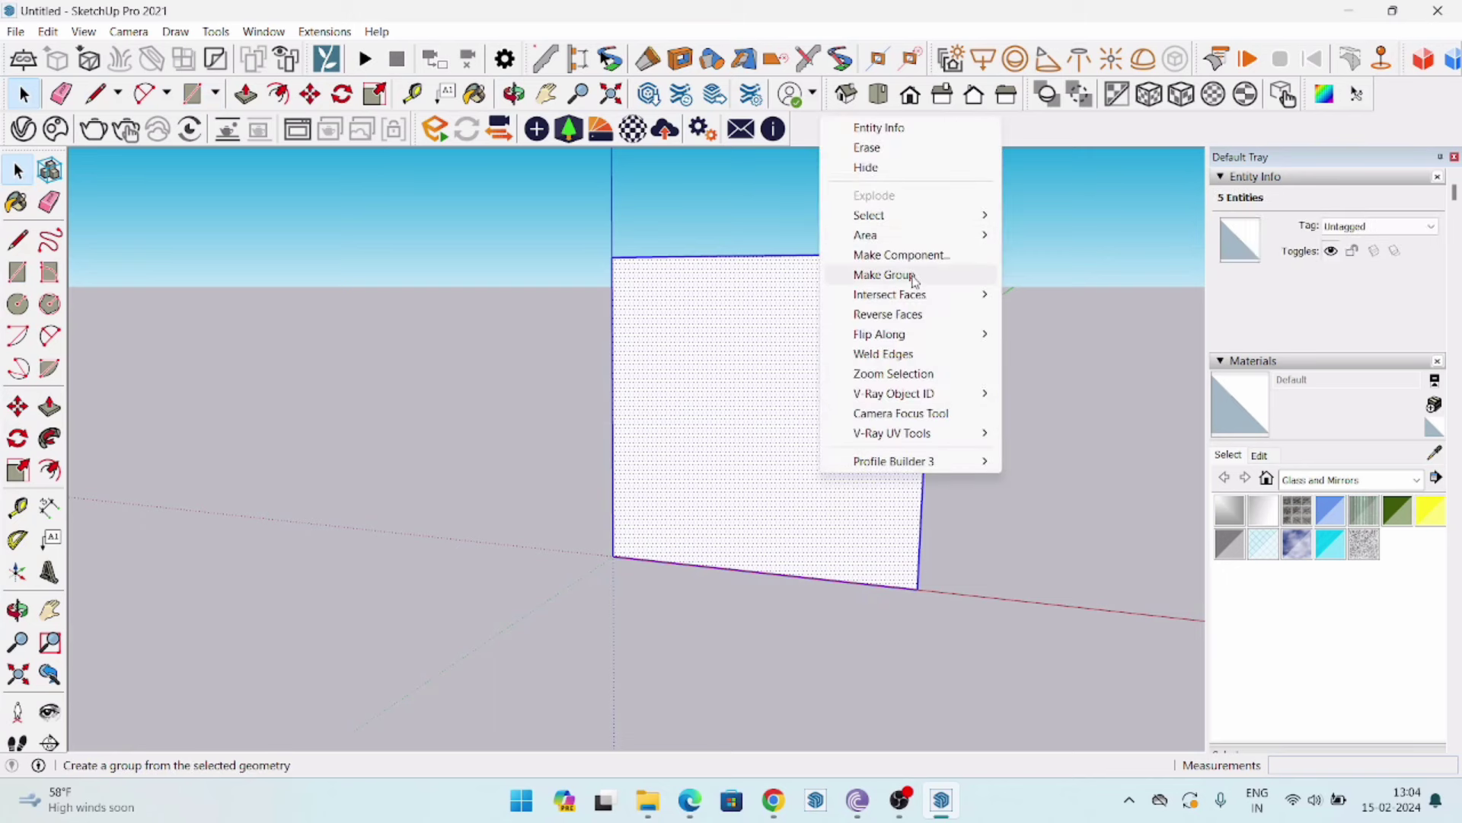
left_click(884, 275)
middle_click_drag(963, 450, 784, 529)
Inside the group, push the square face out 9 inches into a solid wall slab.
double_click(781, 515)
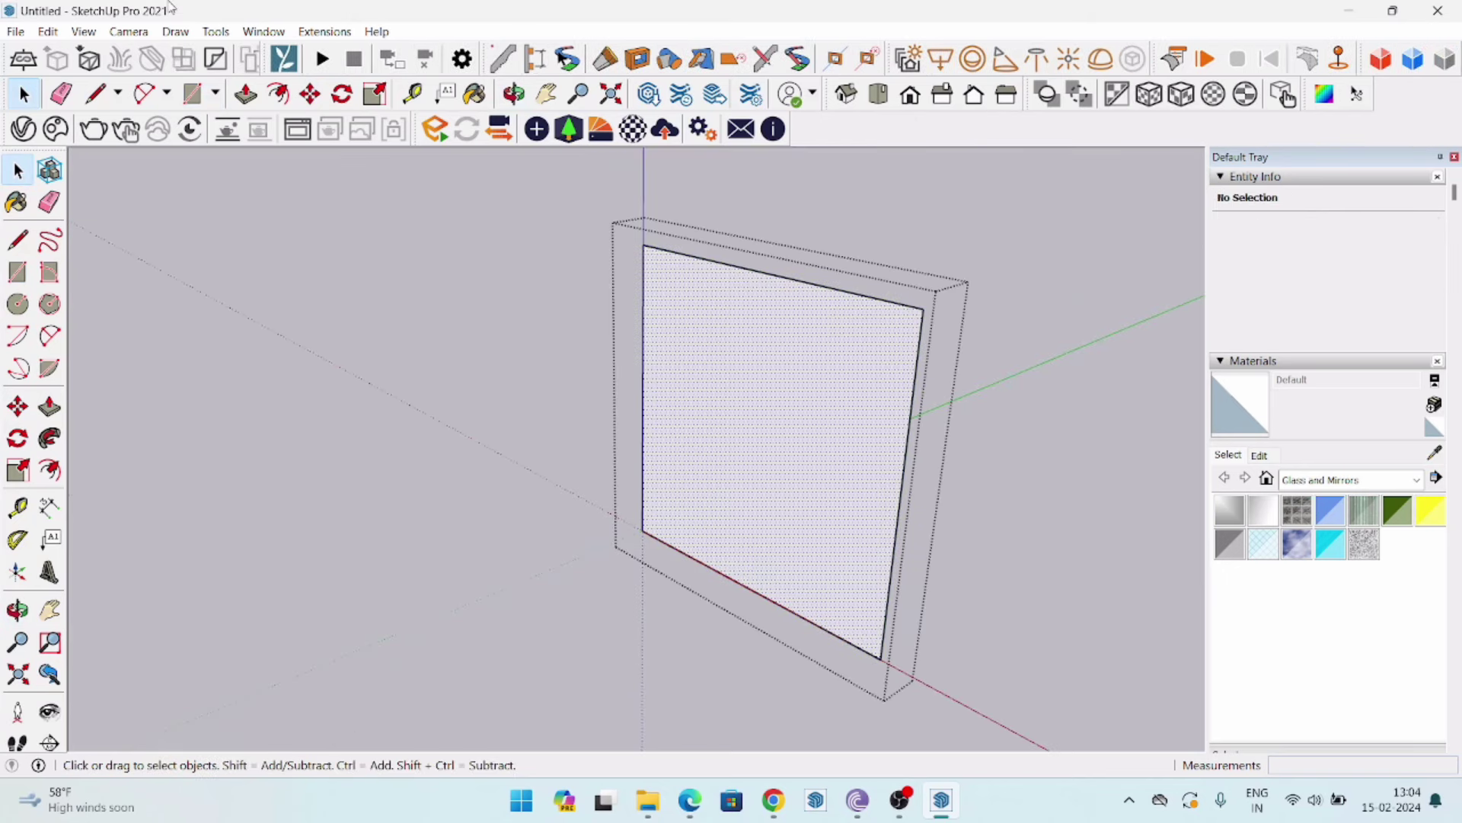
left_click(782, 515)
key("p")
left_click(882, 507)
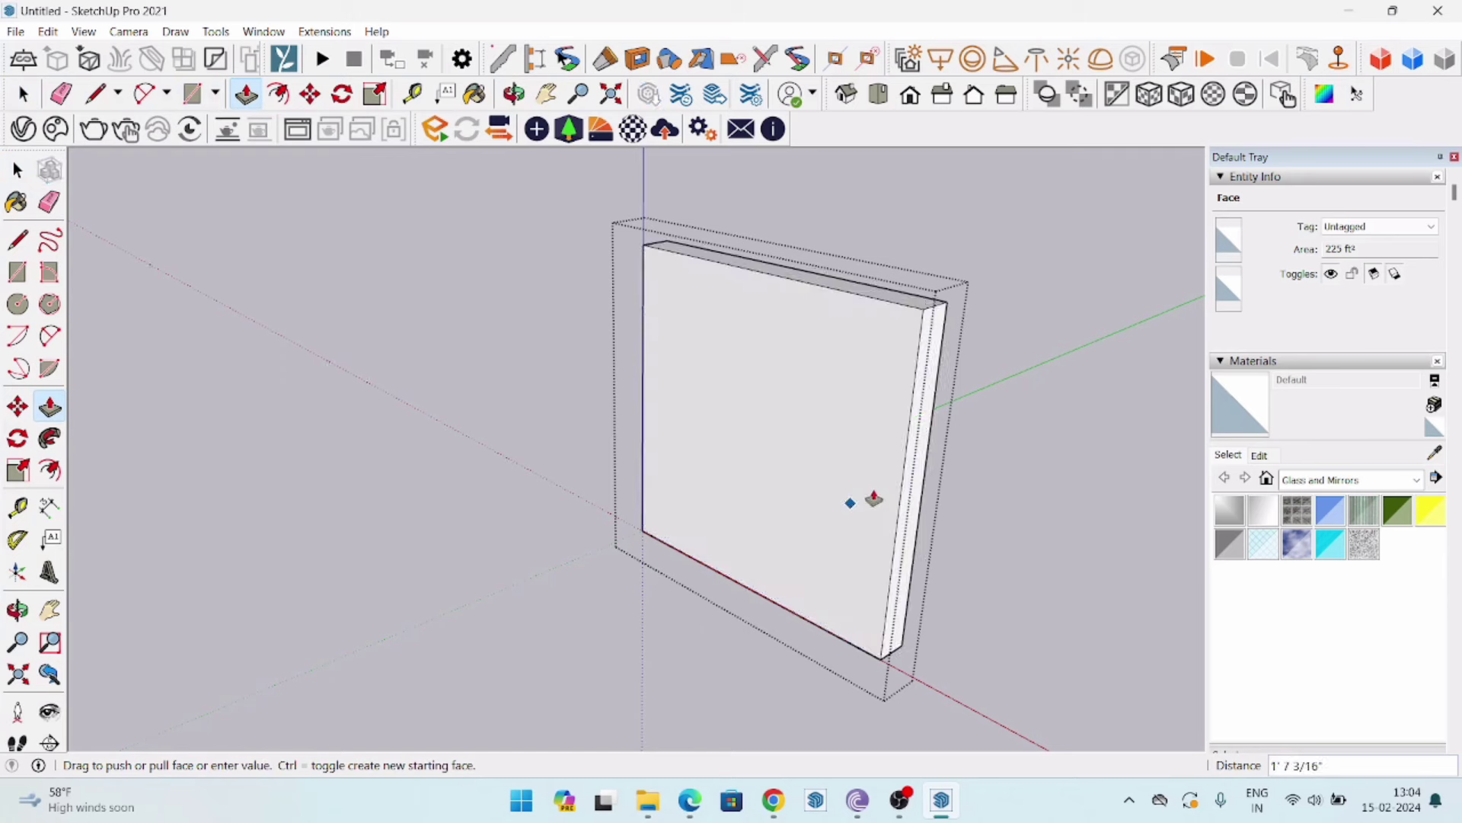
type("9")
key("Return")
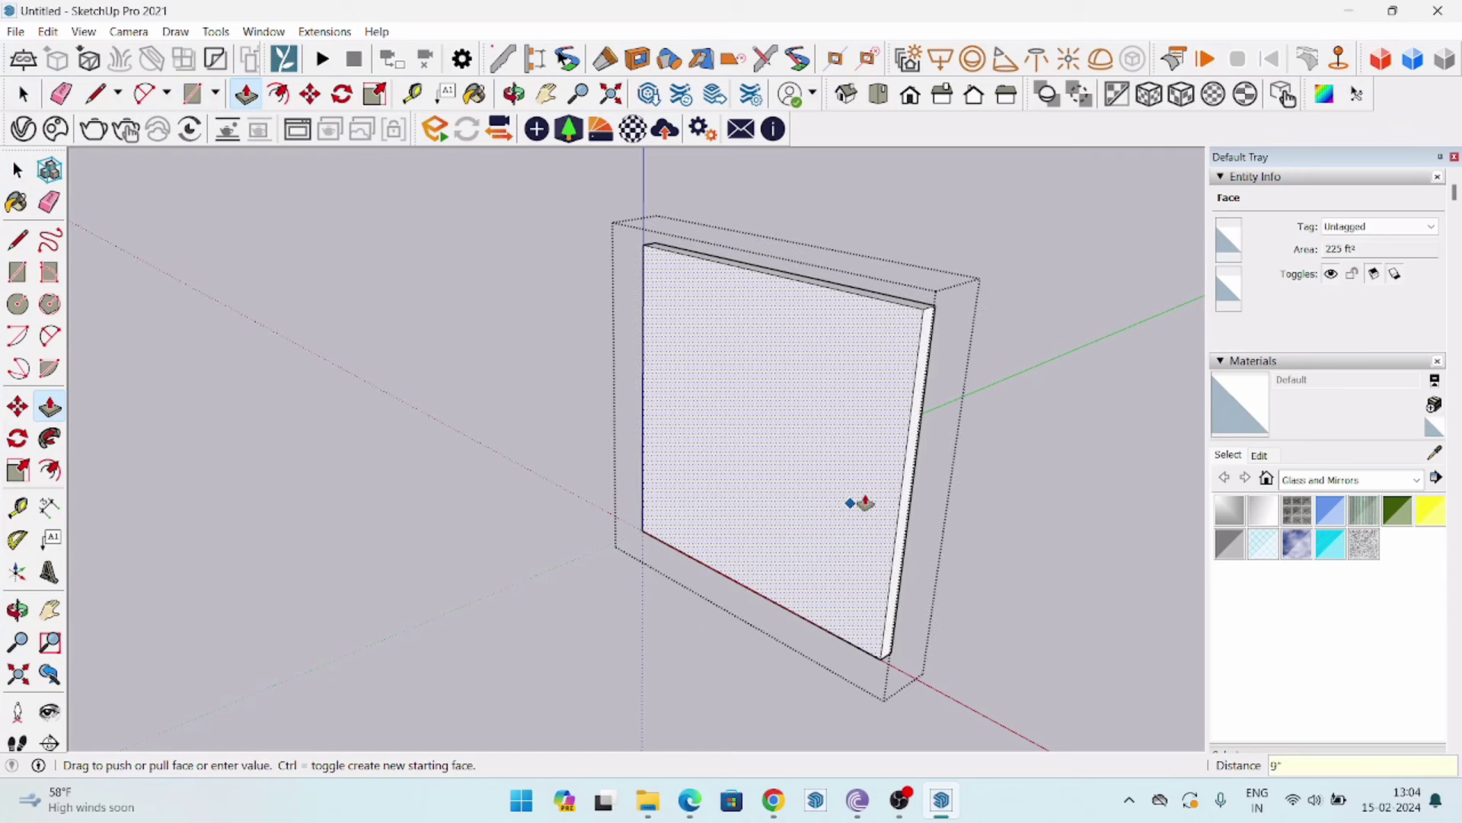
key("space")
left_click(925, 512)
Place two horizontal guides above the wall's bottom edge, the second 5' above the first.
middle_click_drag(703, 523, 837, 579)
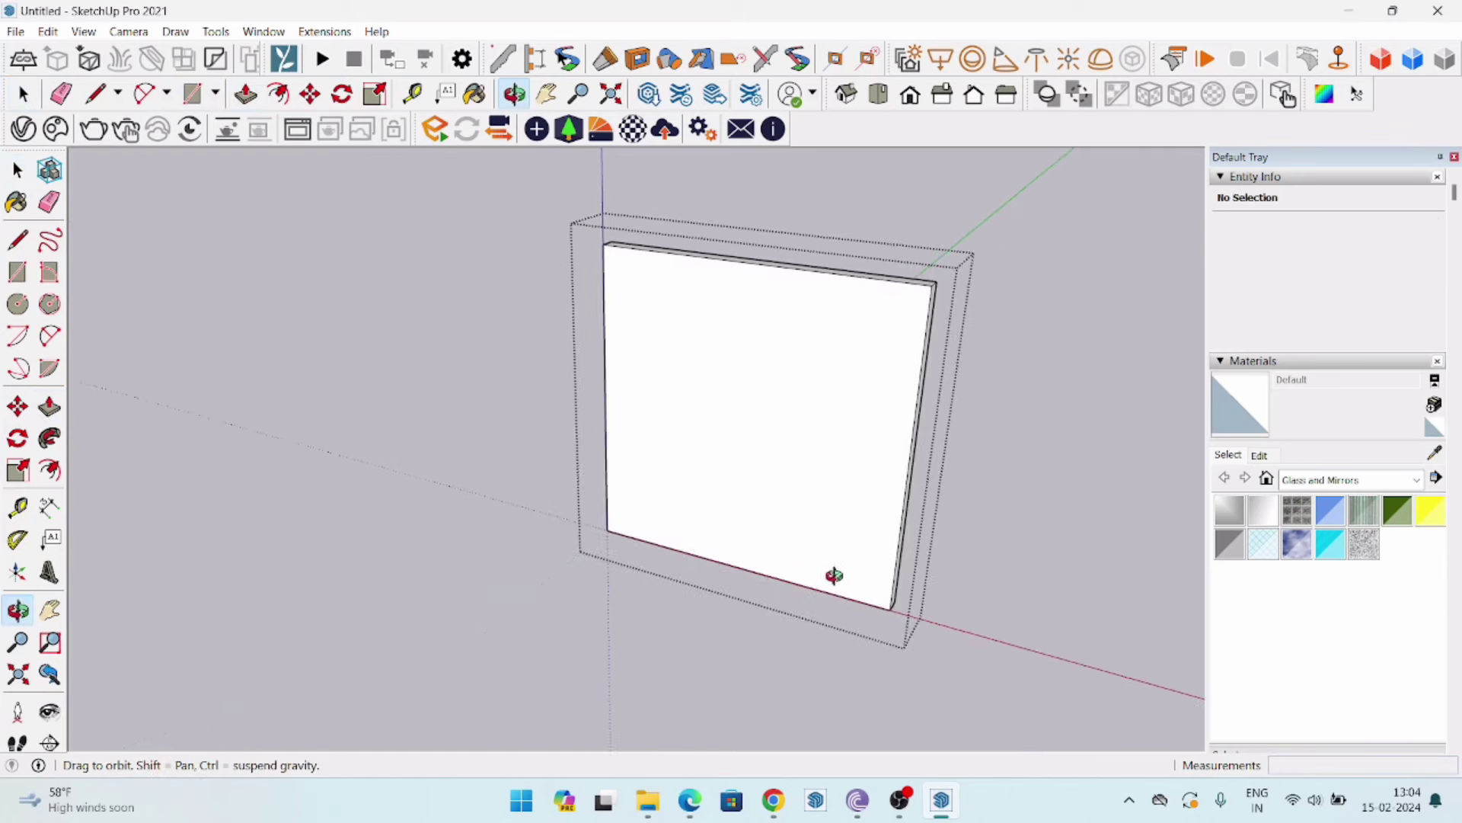
left_click(17, 506)
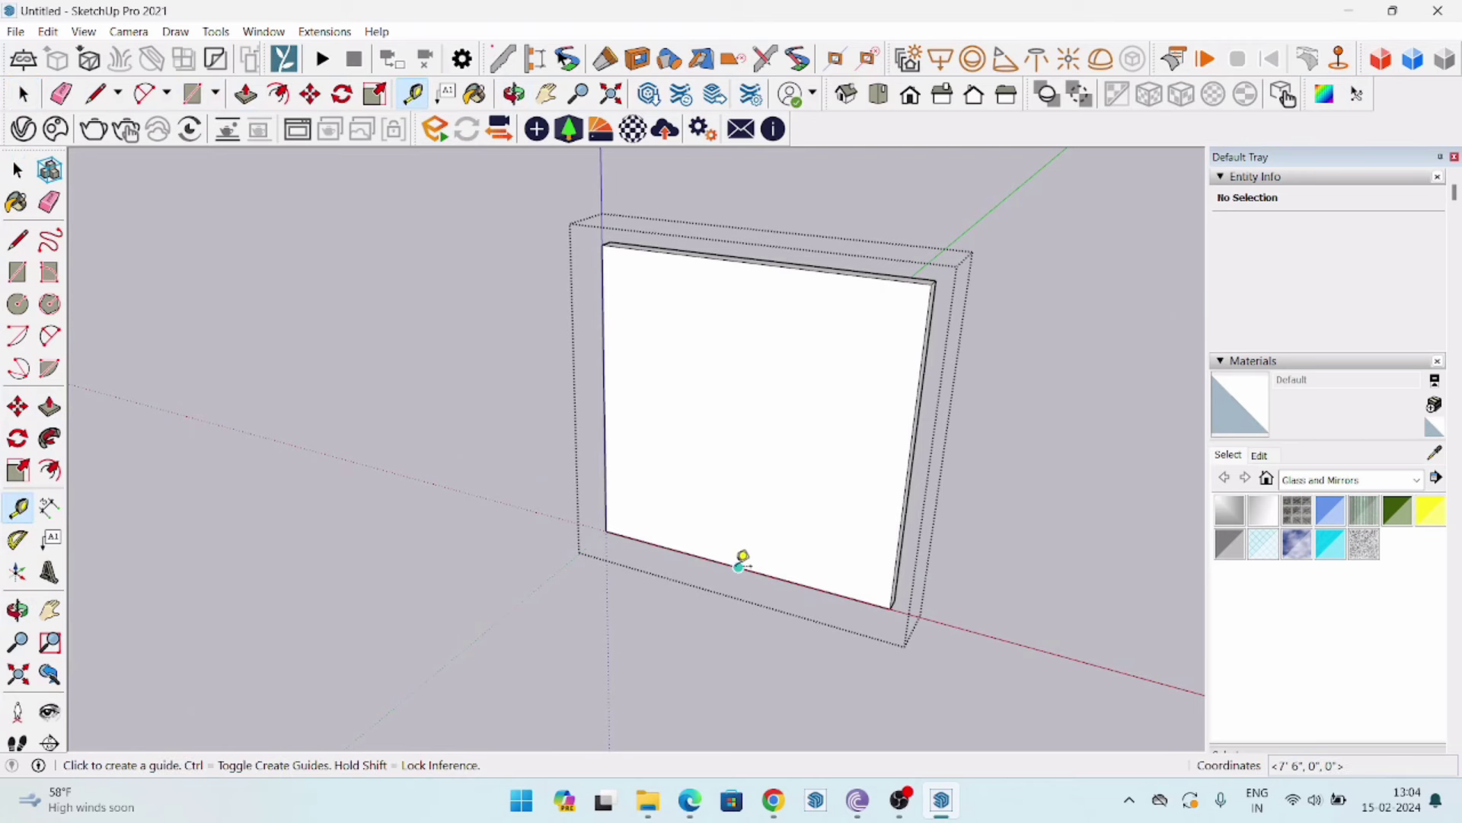
left_click(745, 561)
type("3'")
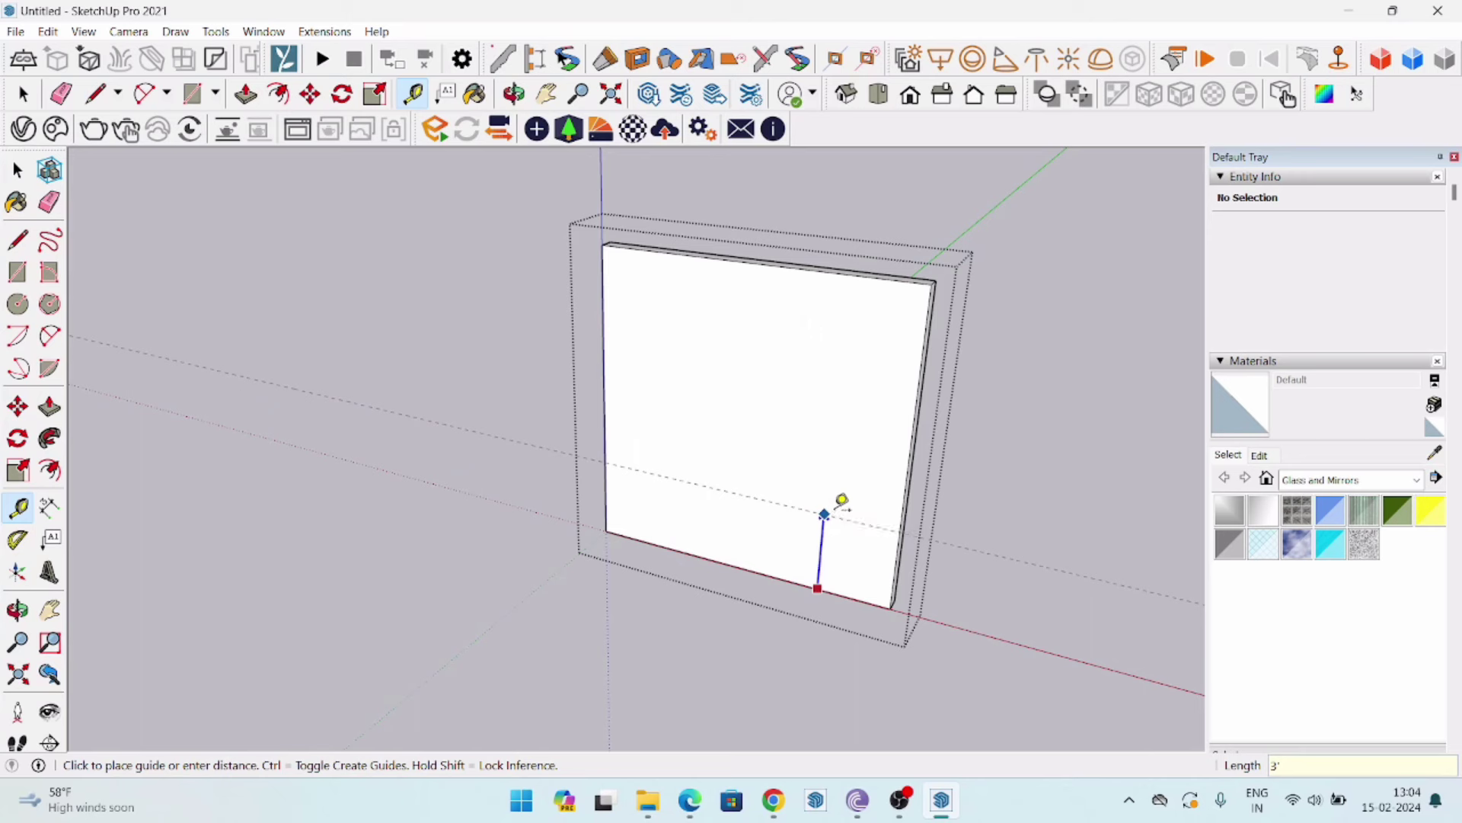
left_click(752, 515)
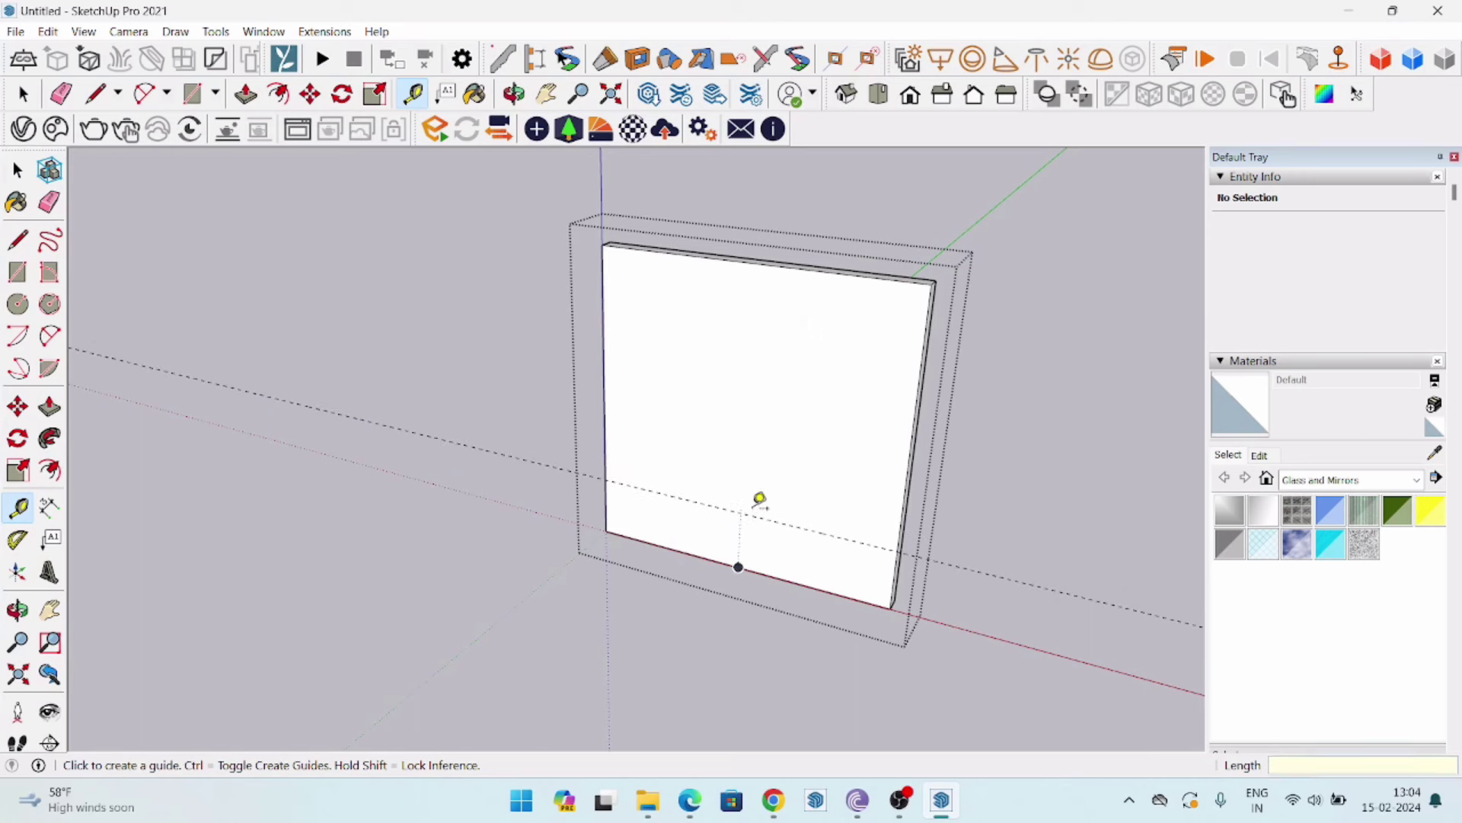
left_click(771, 440)
left_click(781, 522)
type("5")
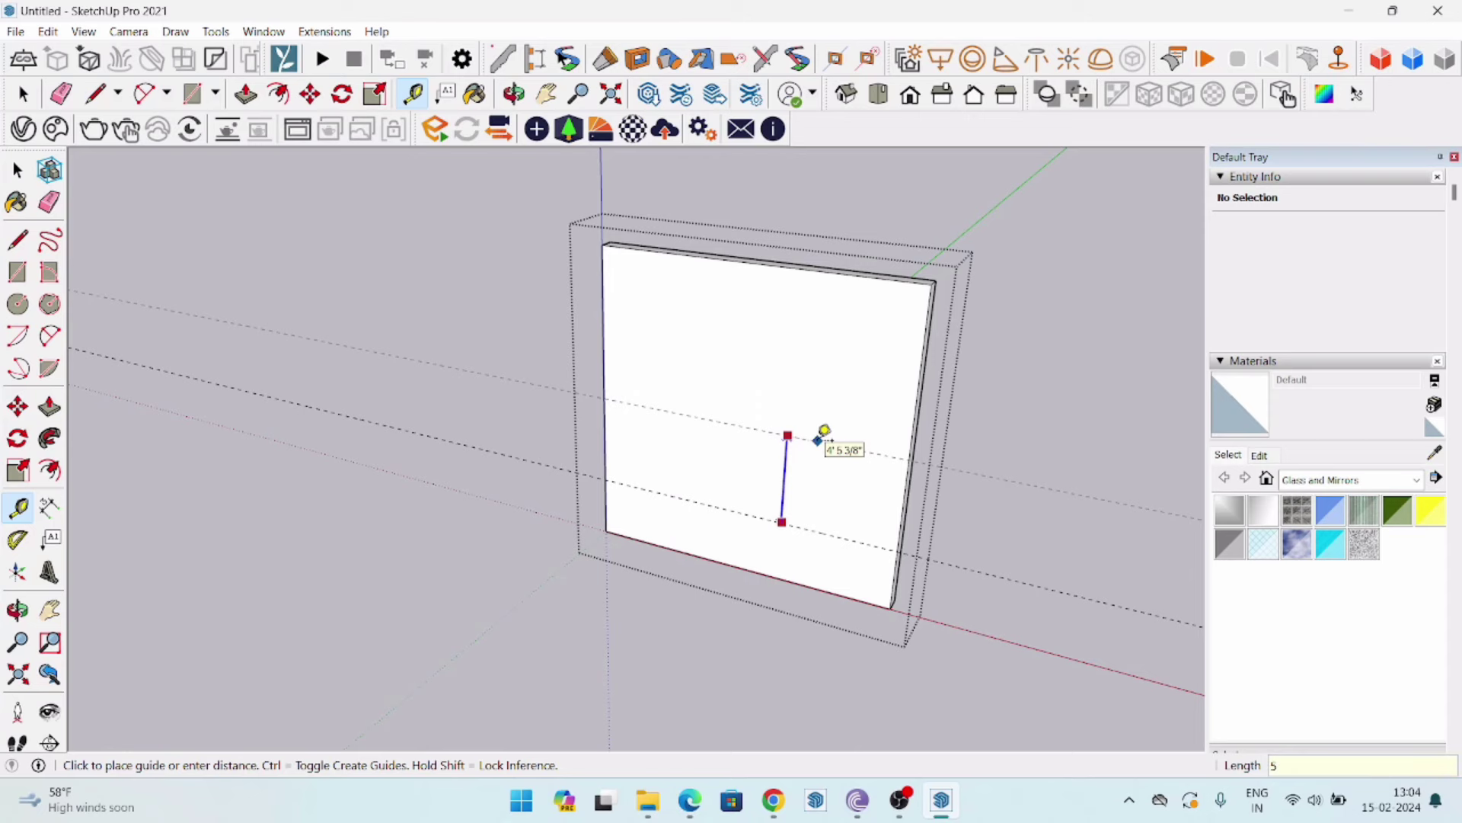
key("Return")
Add vertical guides from the wall's left edge, including one offset 2' from another.
mouse_move(632, 500)
middle_mouse_down()
mouse_move(790, 496)
mouse_move(838, 424)
middle_mouse_up()
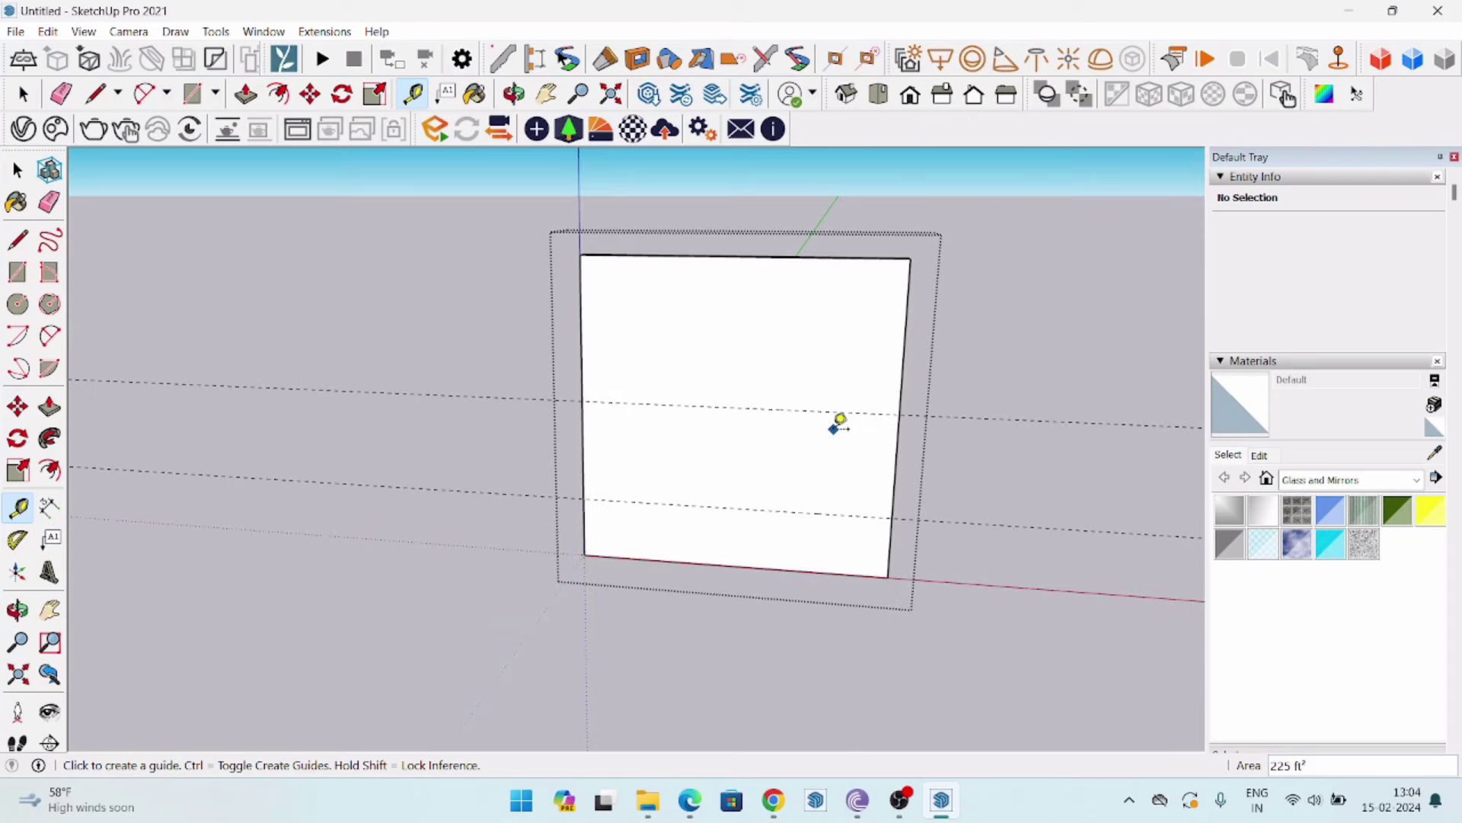
left_click(592, 441)
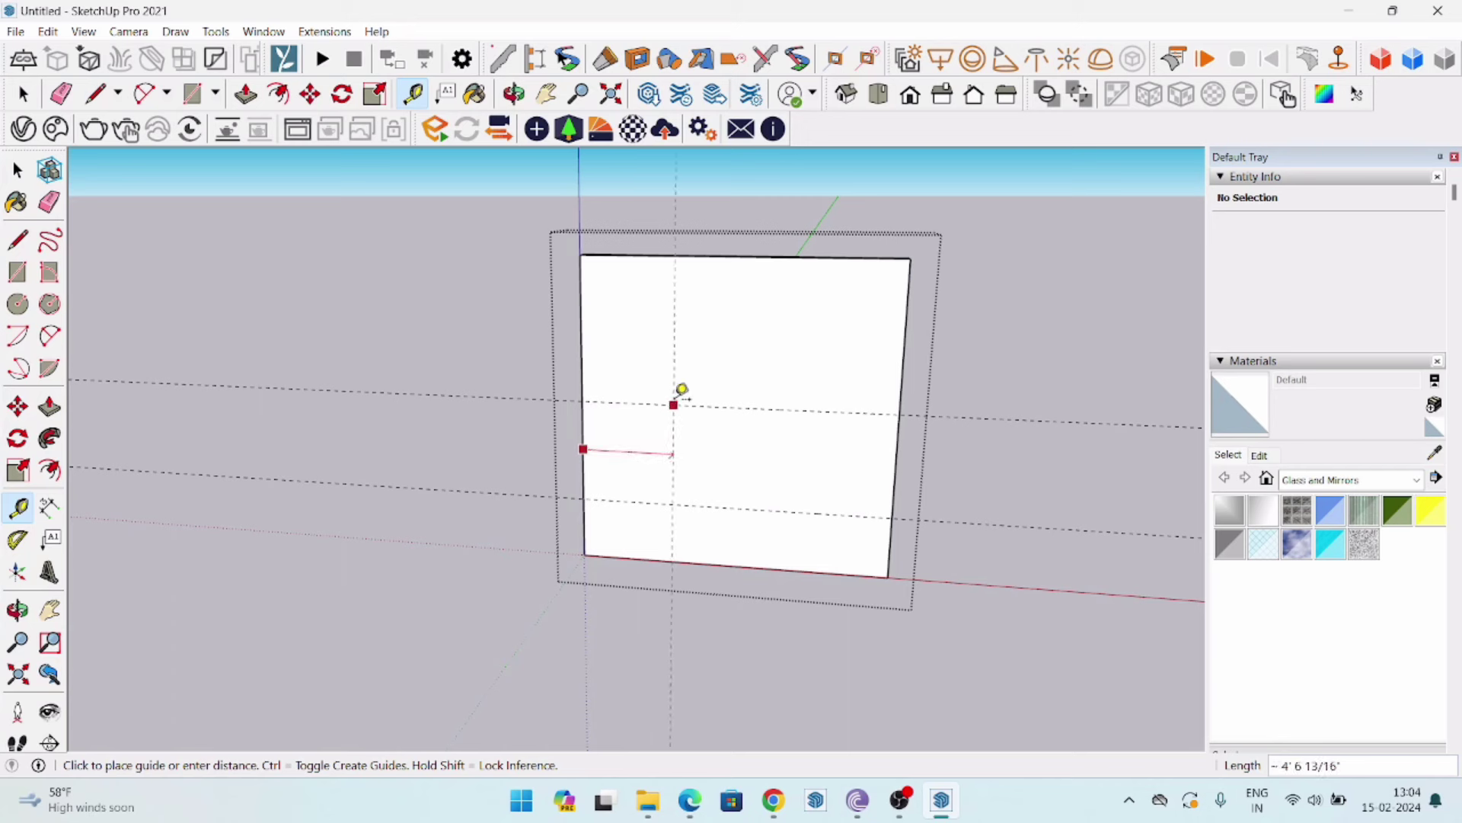
left_click(738, 249)
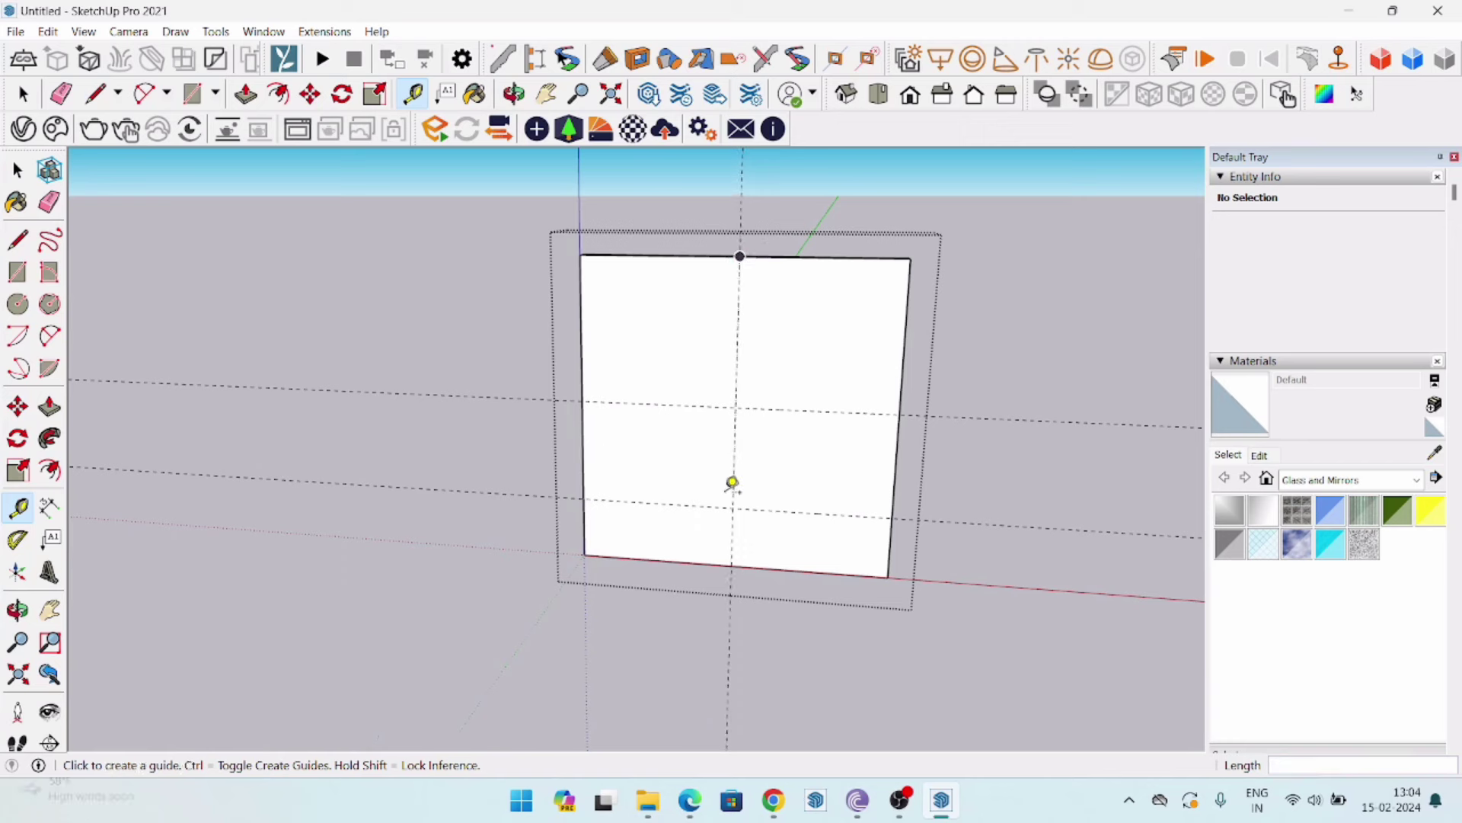
left_click(734, 460)
type("2'")
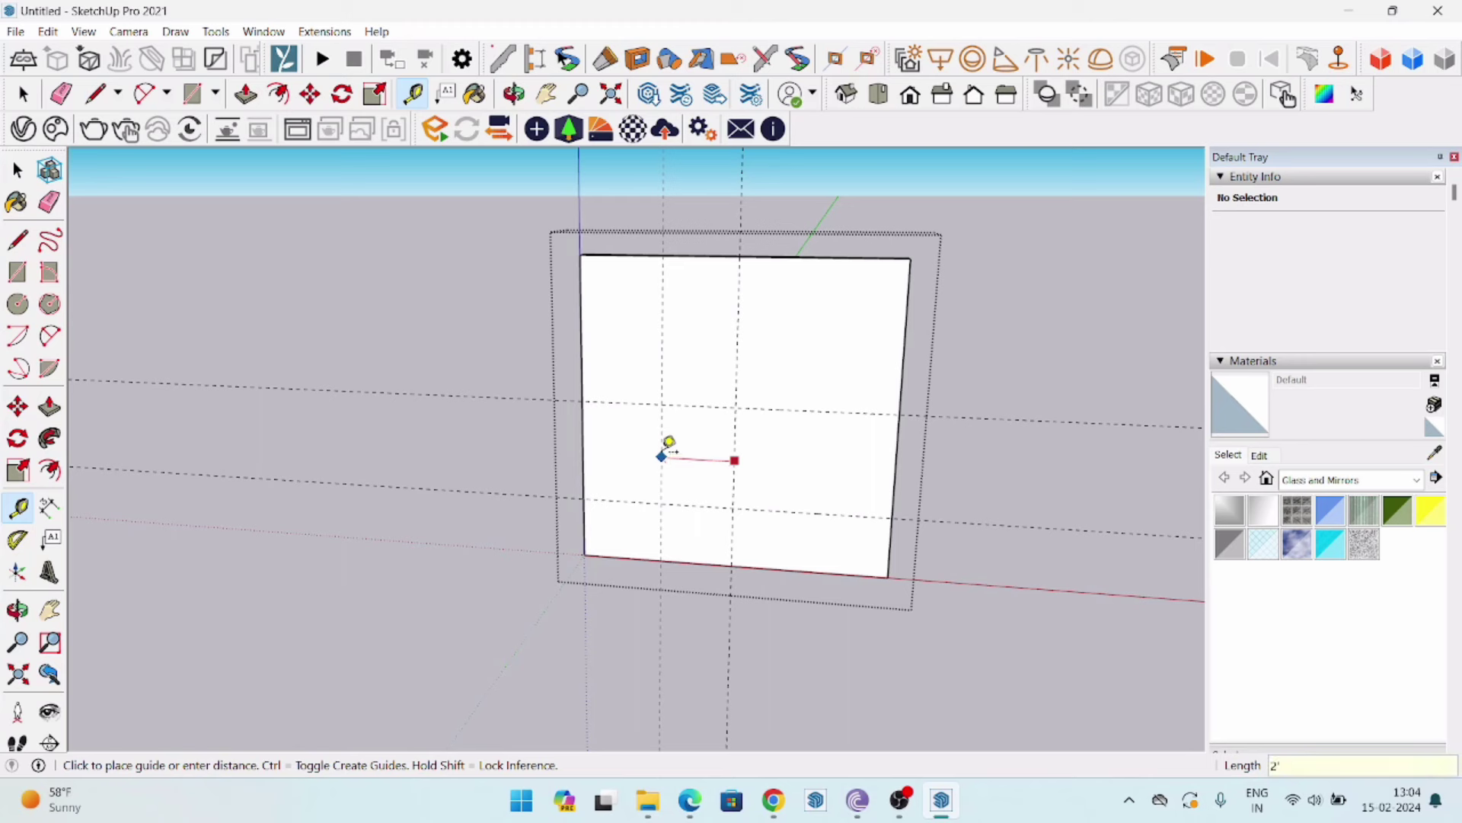
key("Return")
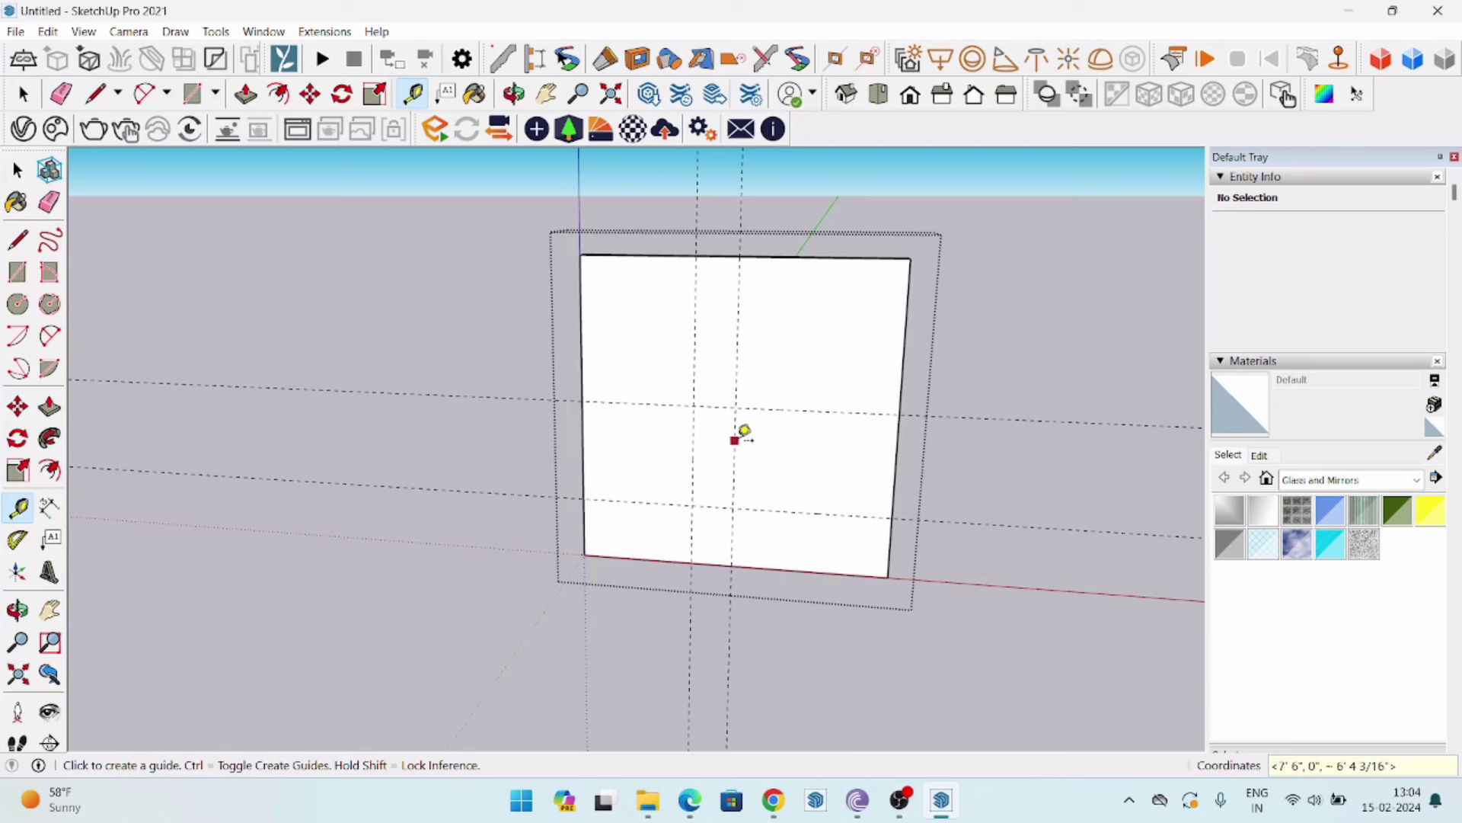
left_click(737, 437)
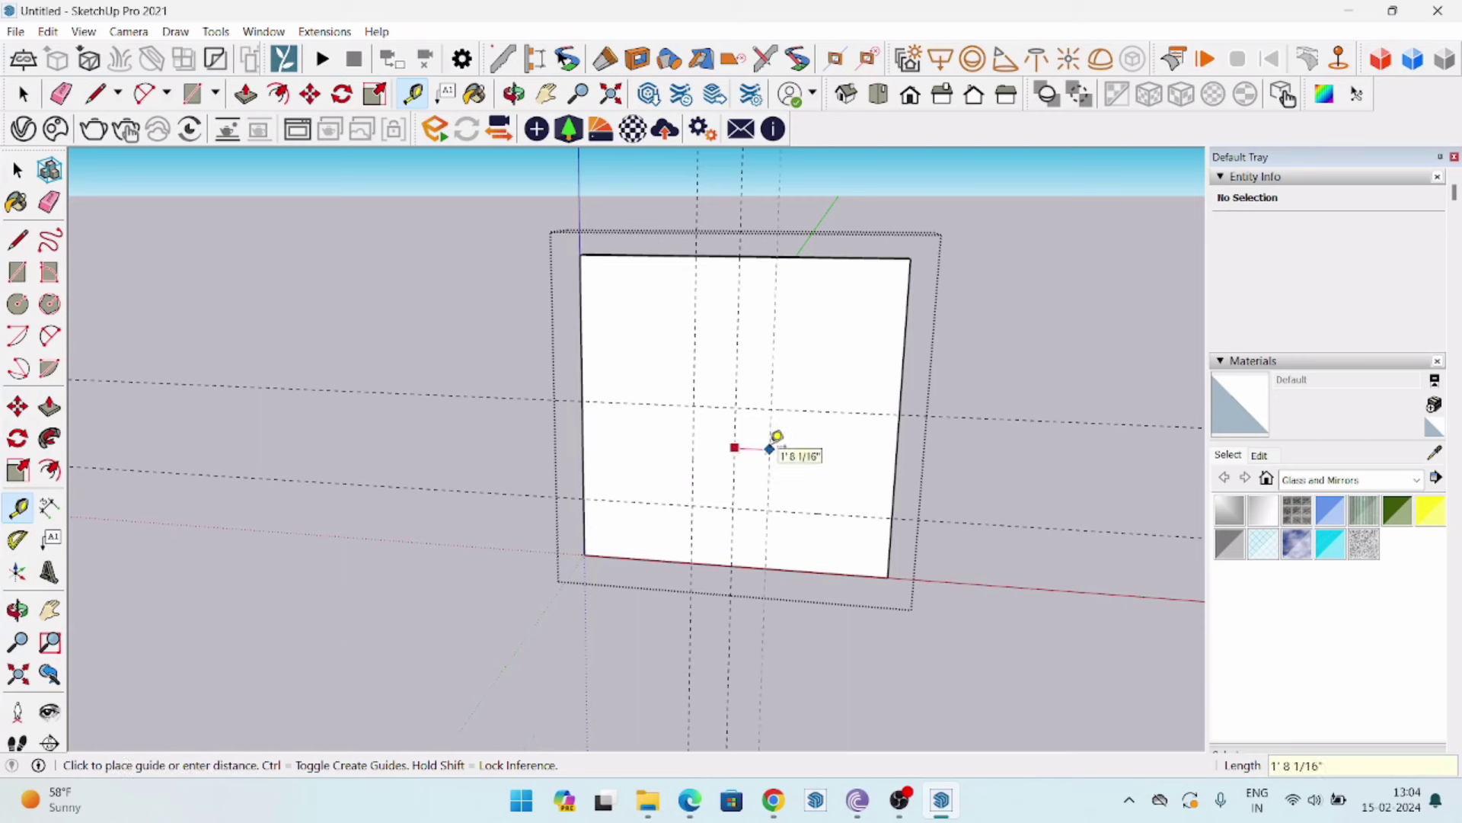
type("'")
key("Return")
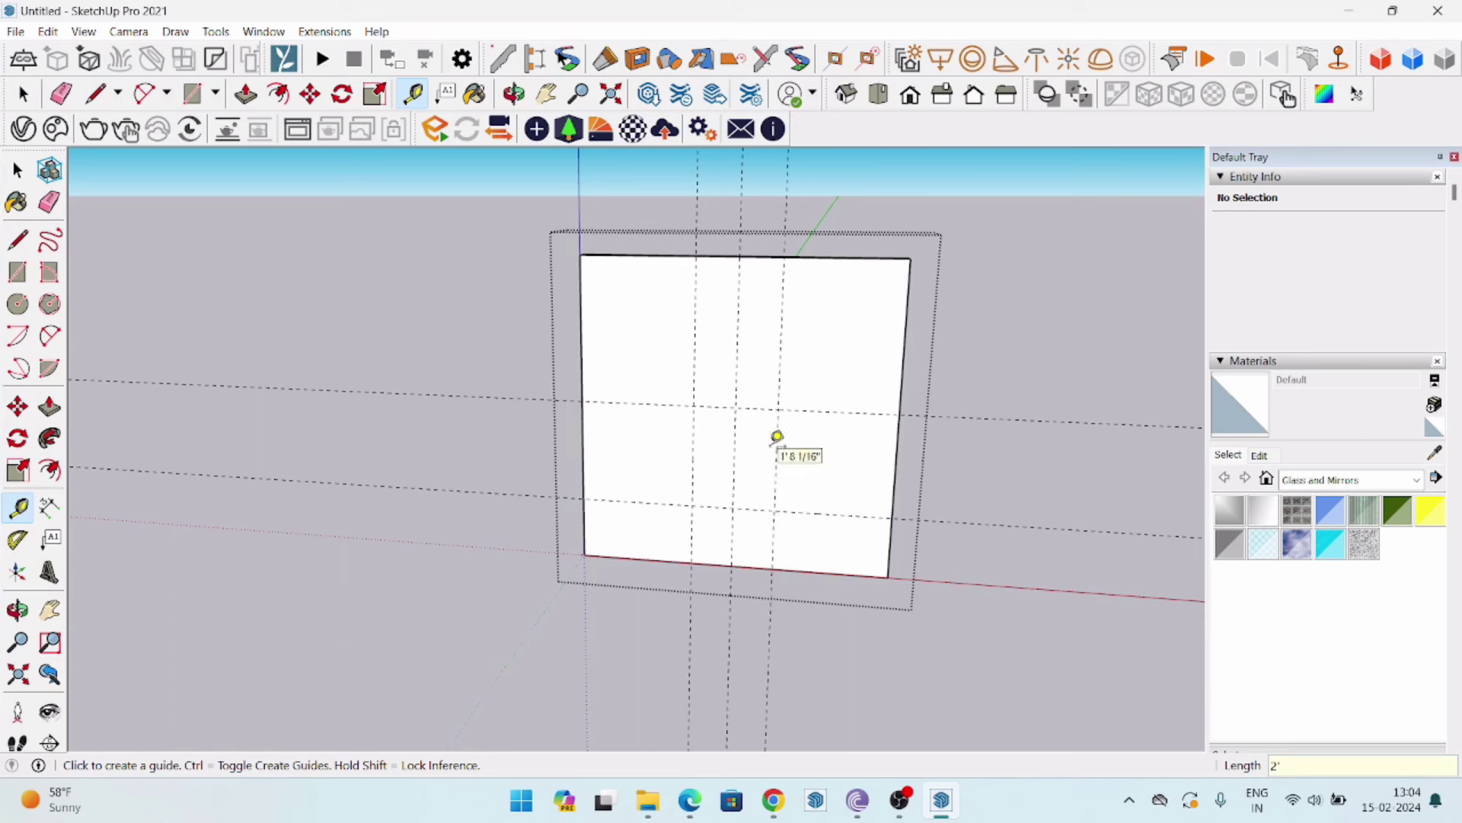
key("space")
left_click(739, 486)
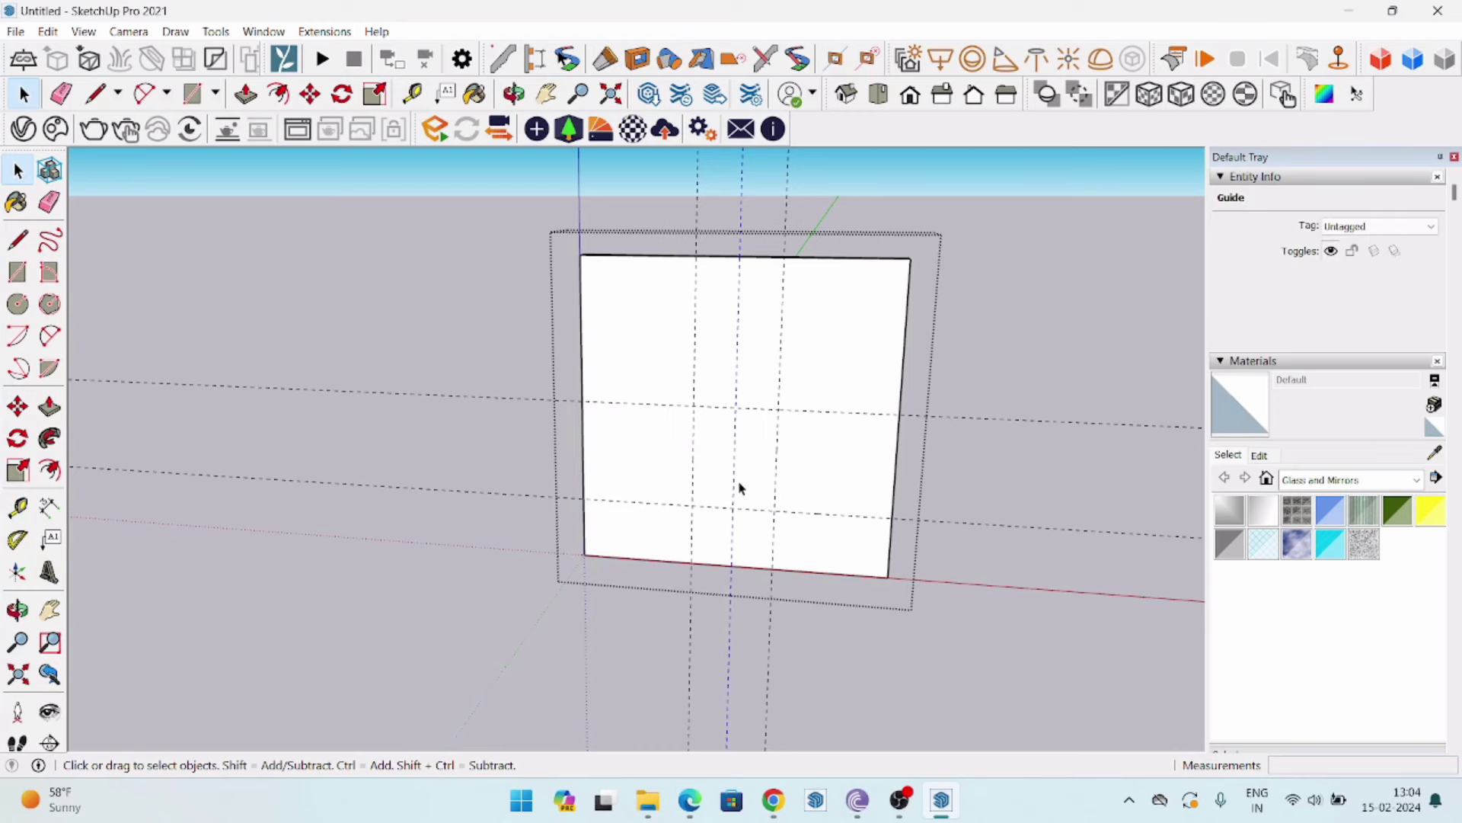
left_click(911, 434)
left_click(192, 93)
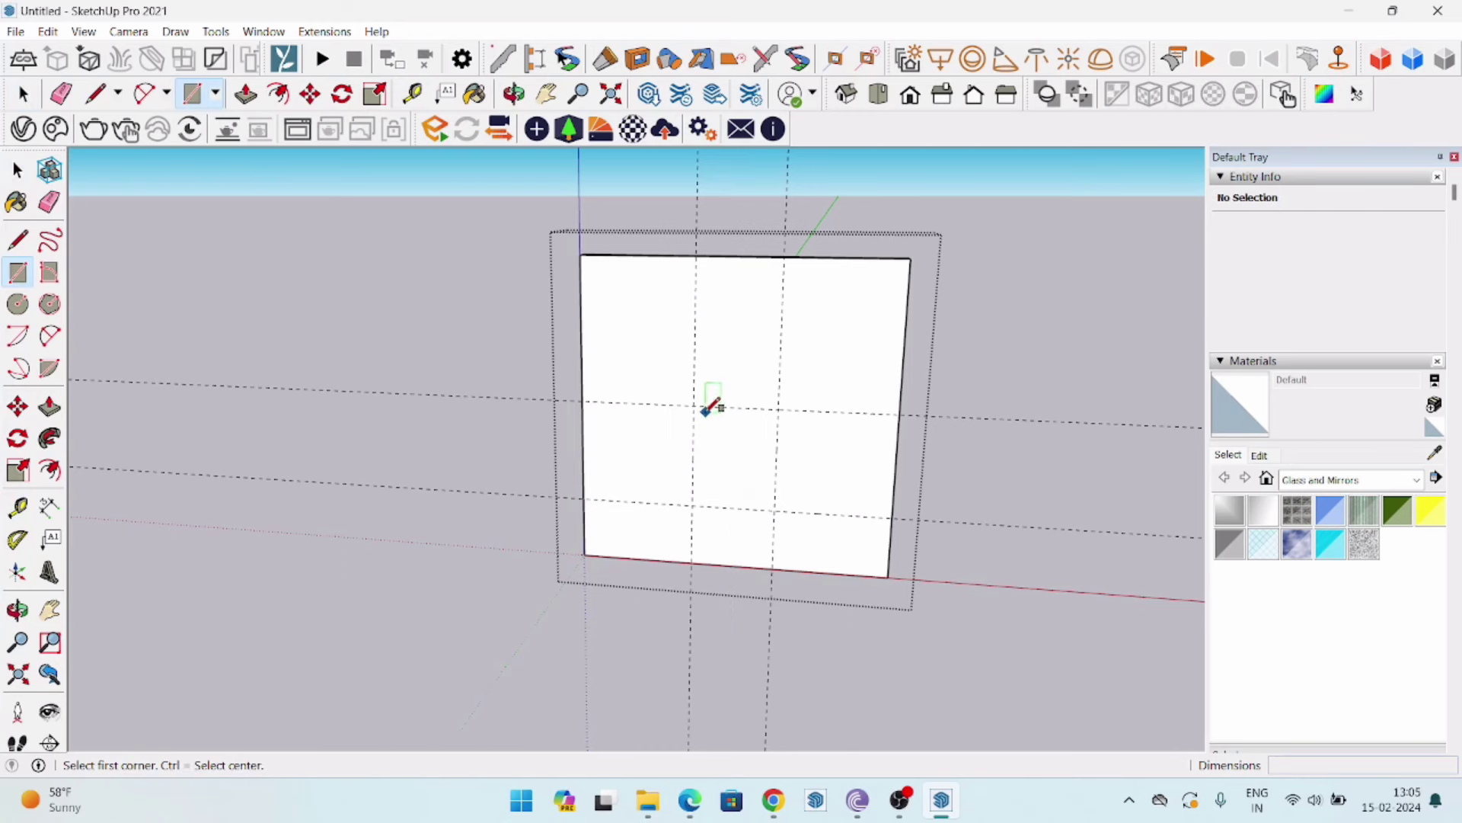
Draw a rectangle between guide intersections and push it 9 inches into the wall.
scroll(699, 418, "up", 1)
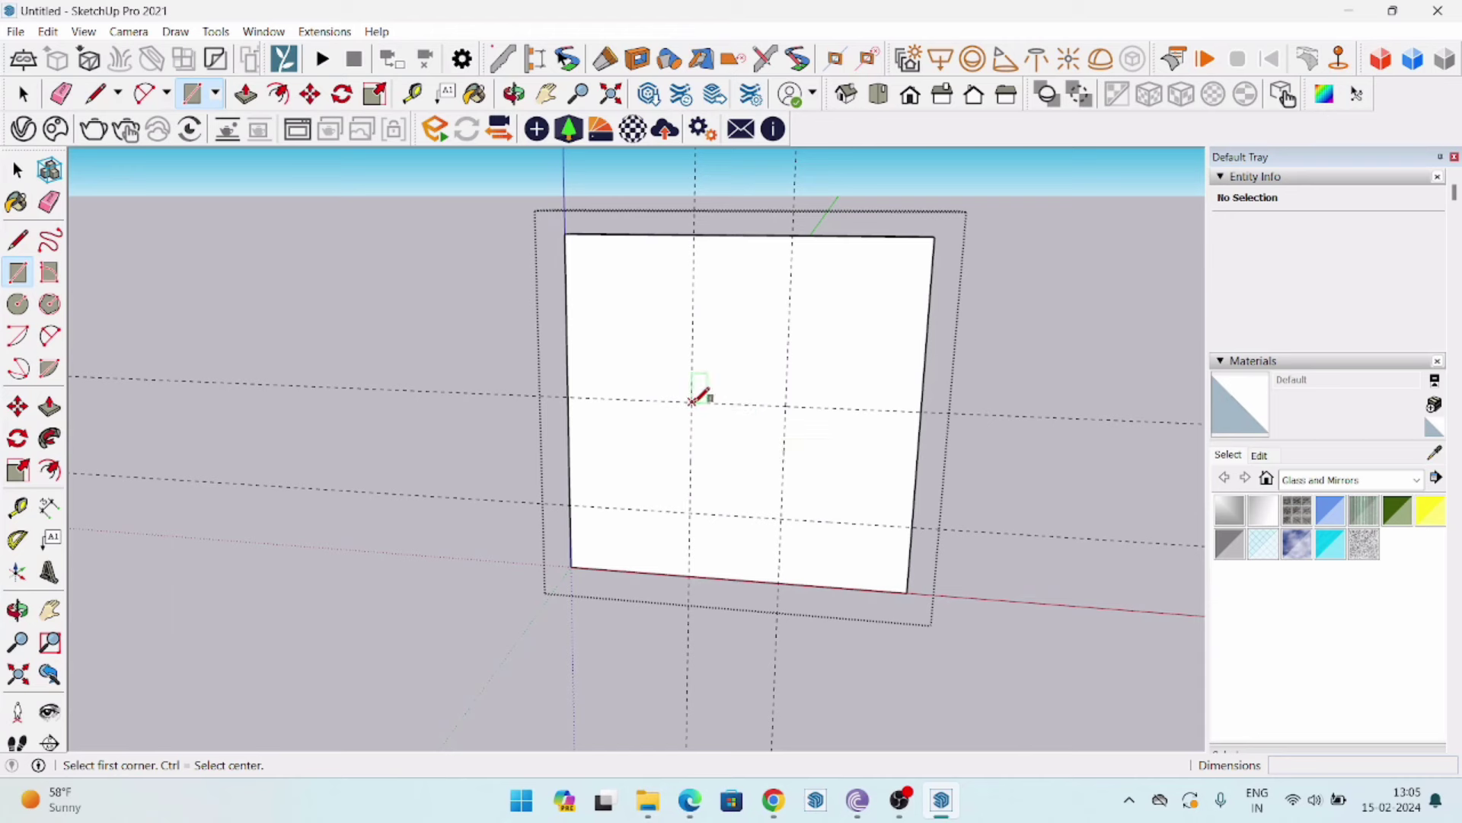
left_click(692, 401)
left_click(781, 518)
key("space")
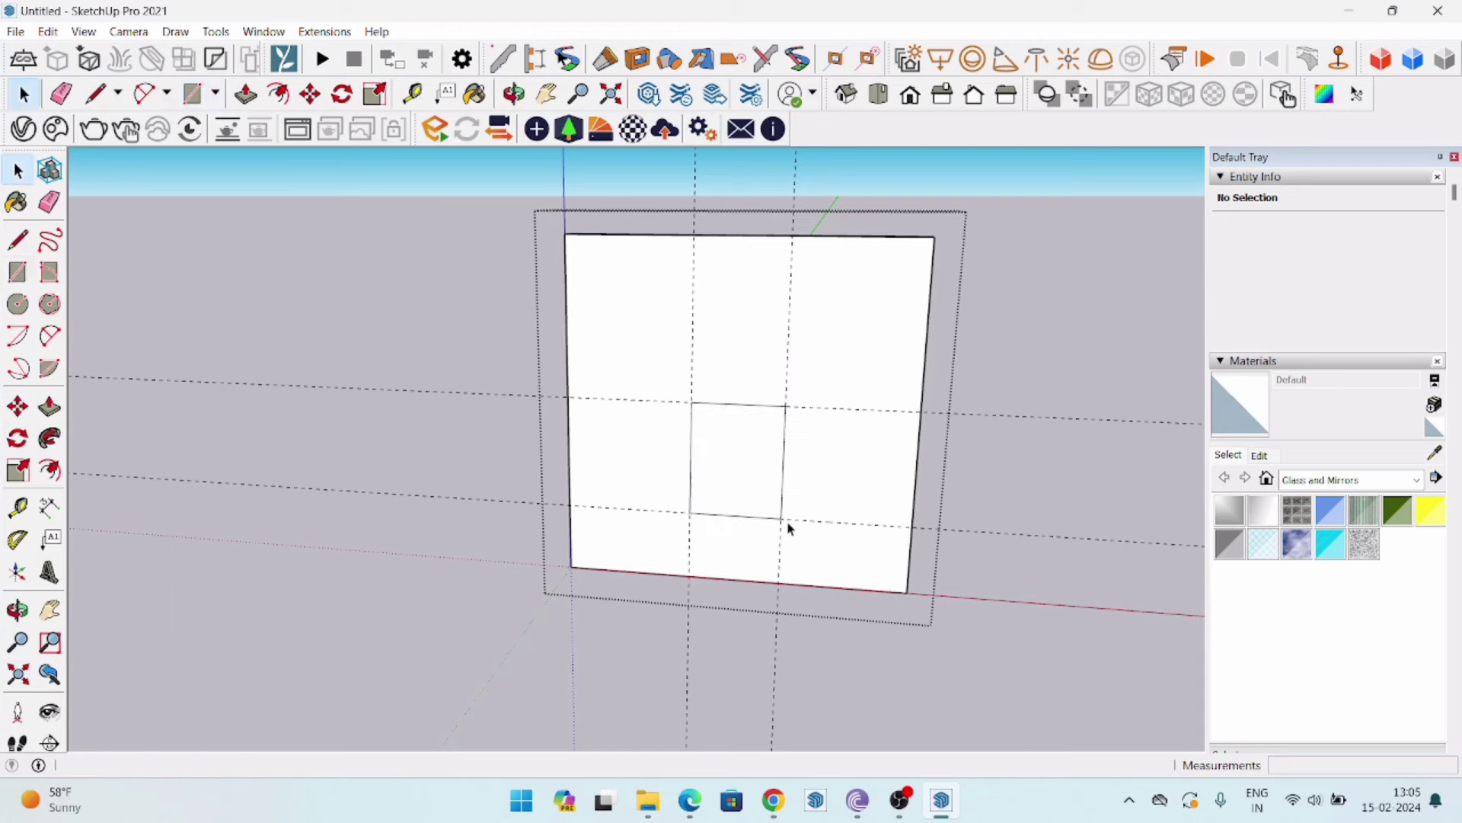
left_click(751, 428)
left_click(245, 94)
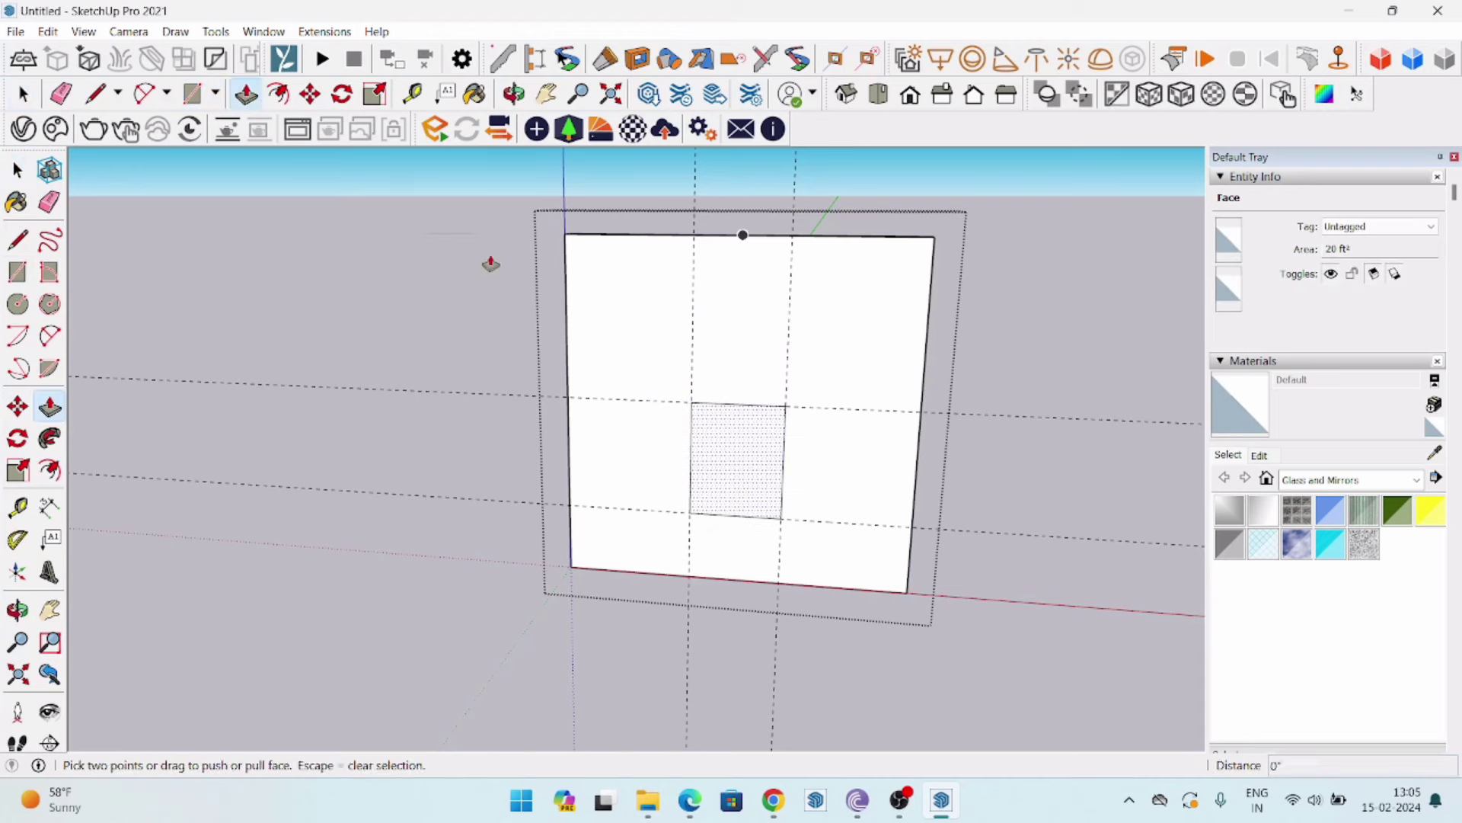
left_click(739, 481)
left_click(751, 445)
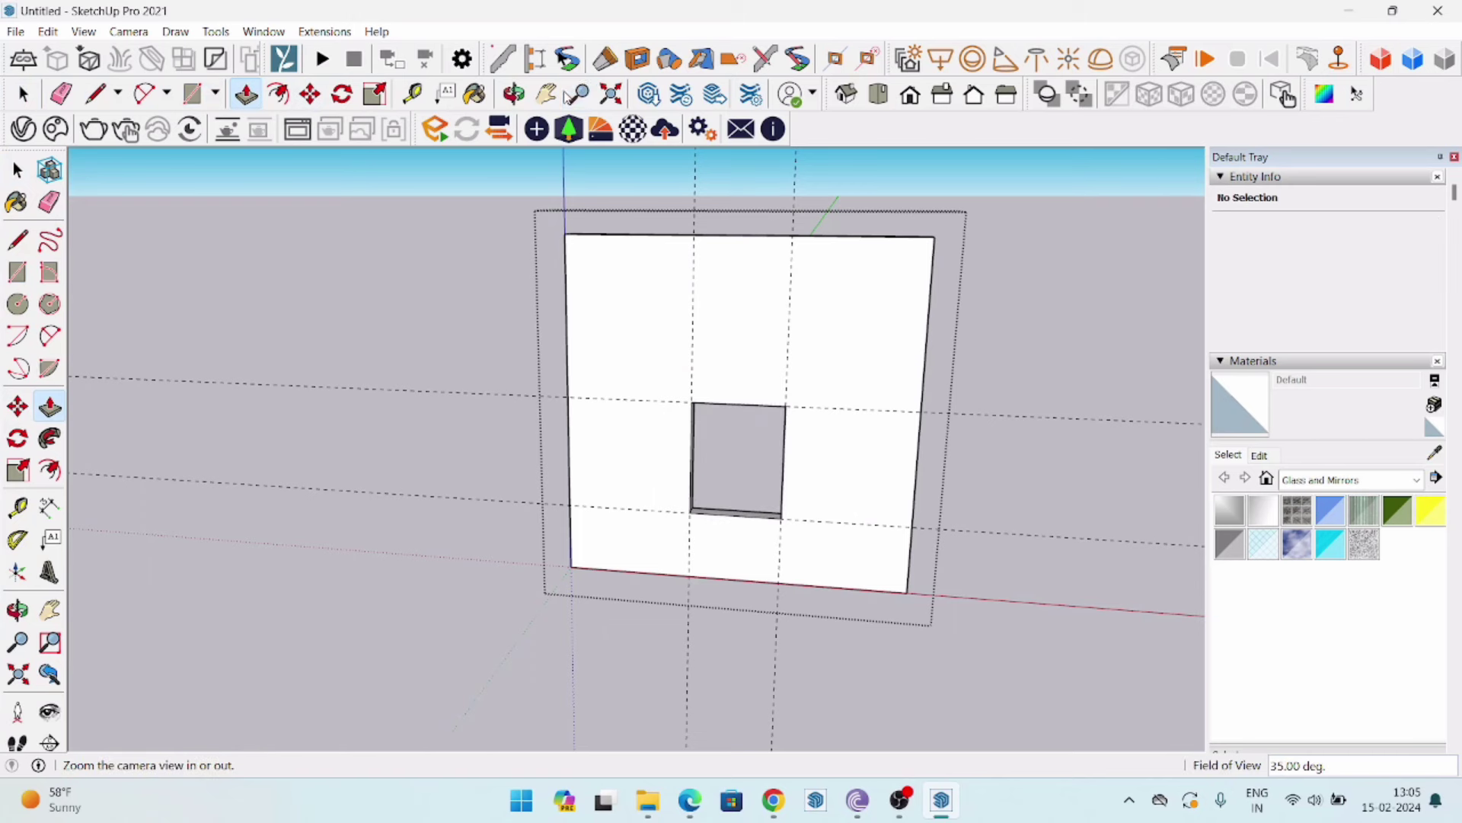
left_click(576, 94)
type("65")
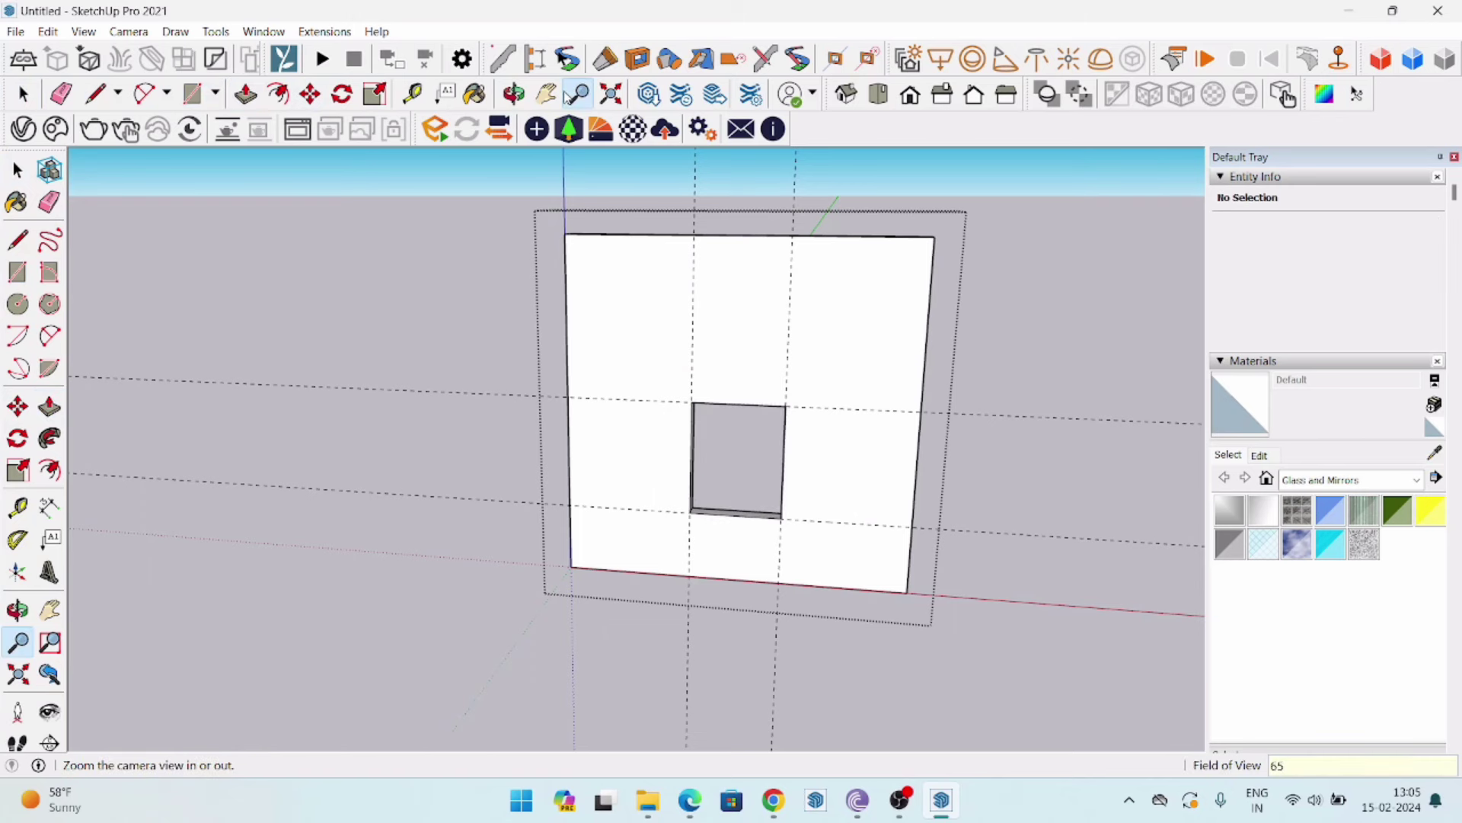
Set the camera field of view to 65 degrees and orbit to face the window opening.
key("Return")
scroll(713, 434, "up", 5)
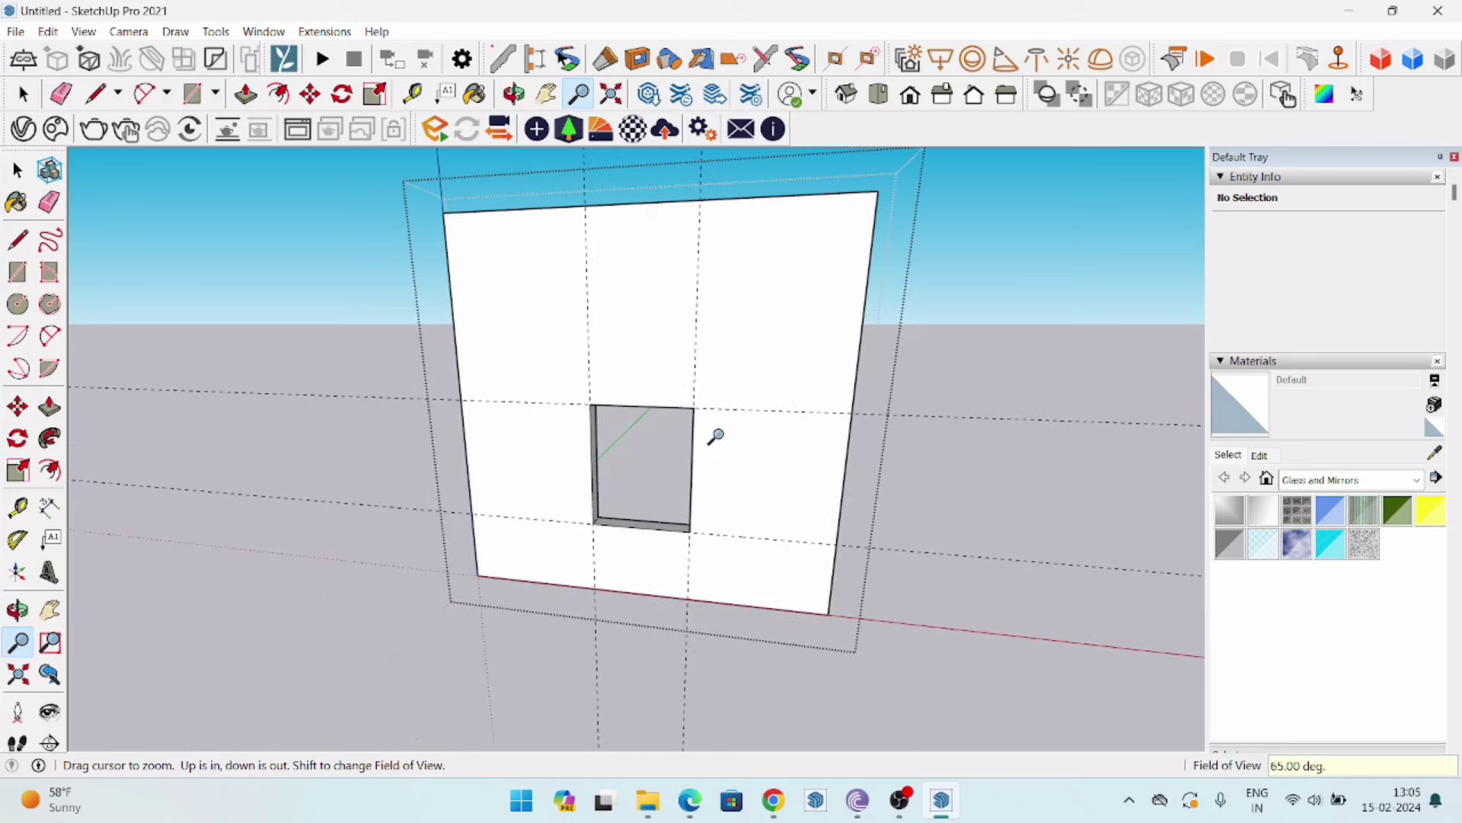
key("space")
middle_click_drag(584, 524, 669, 496)
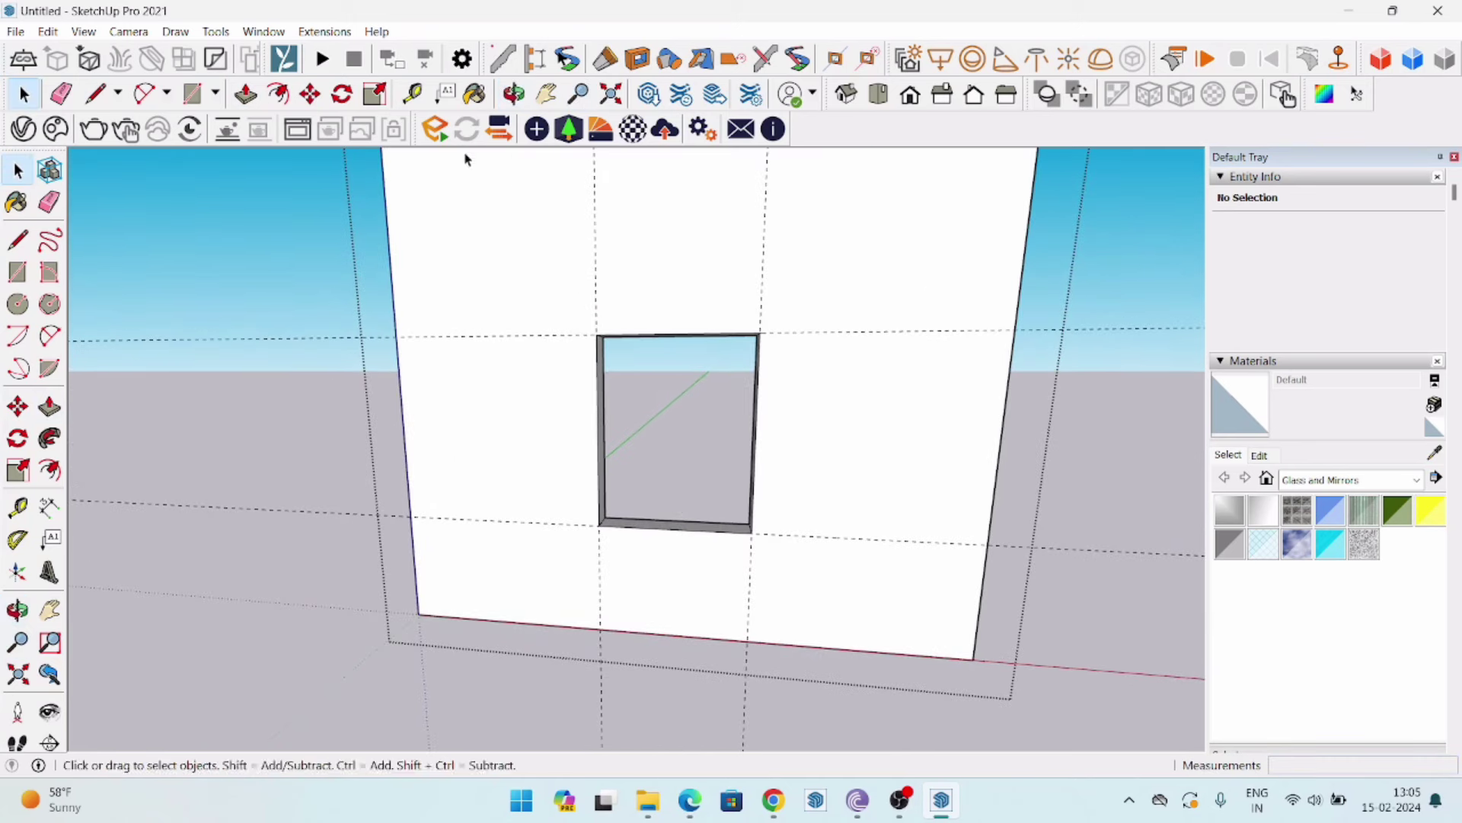
Draw a rectangle filling the window opening and make it a group.
left_click(192, 94)
left_click(600, 524)
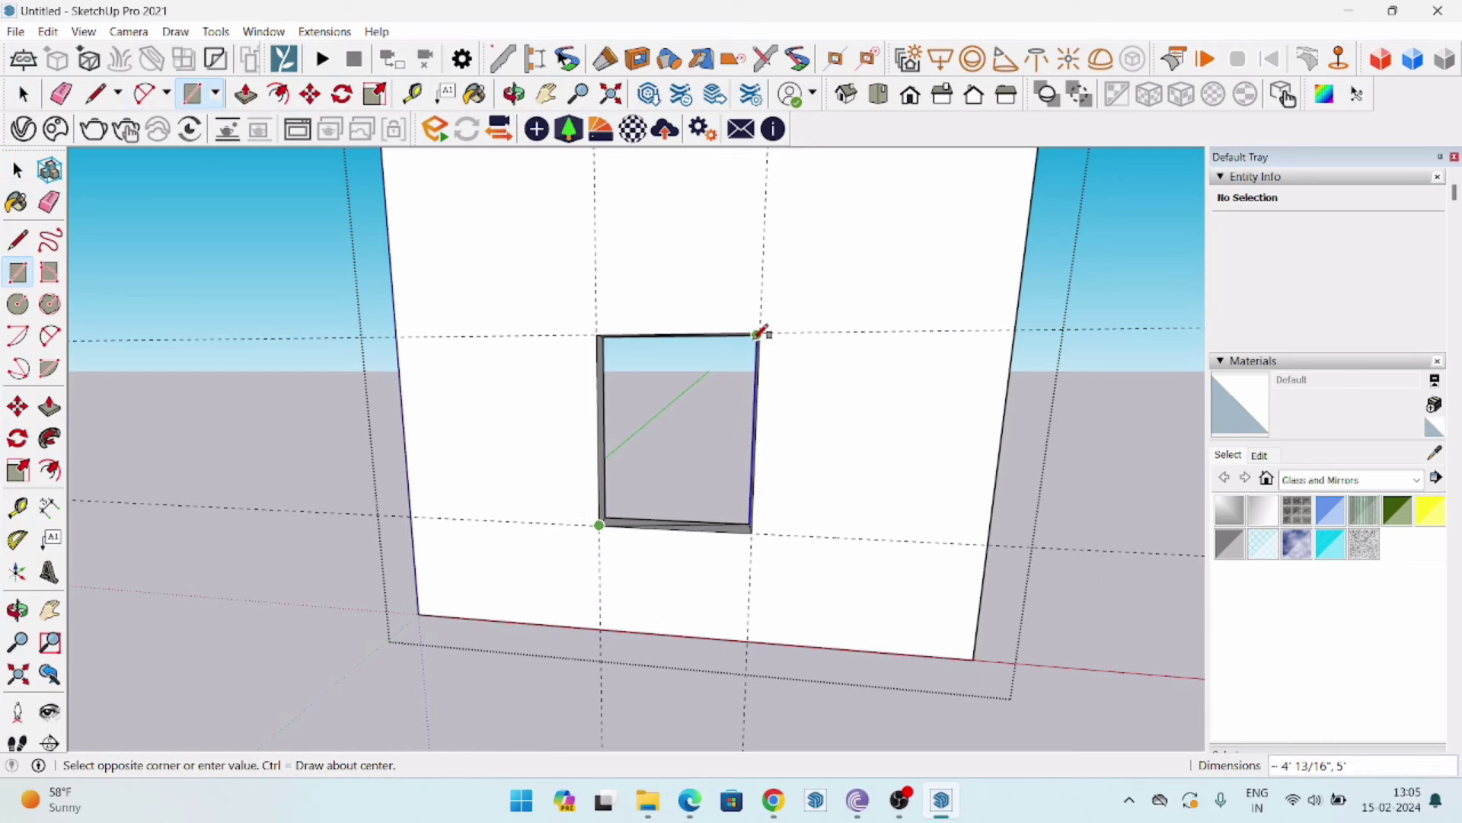
left_click(760, 333)
left_click(761, 333)
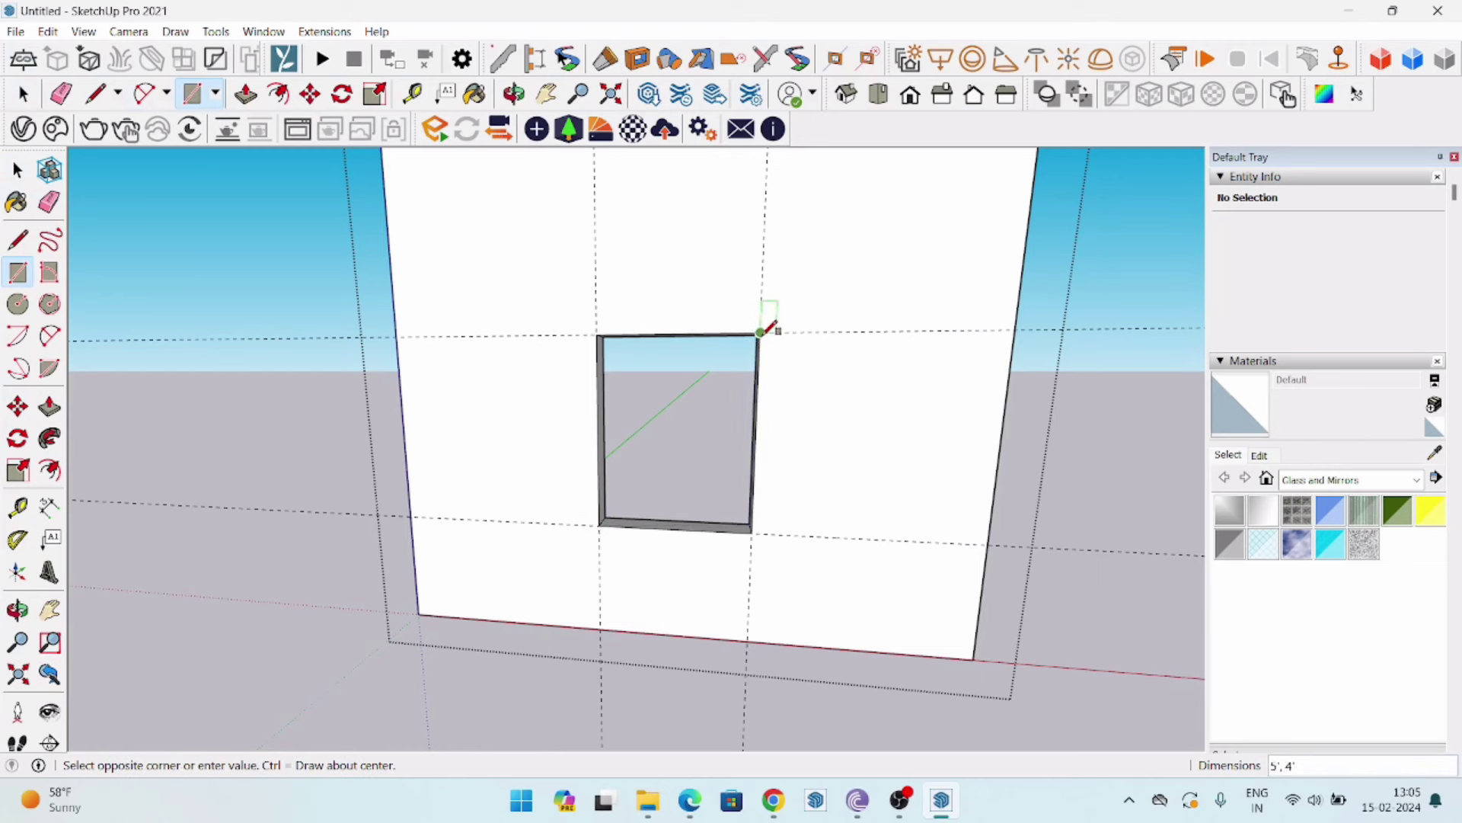
left_click(600, 524)
key("space")
double_click(662, 485)
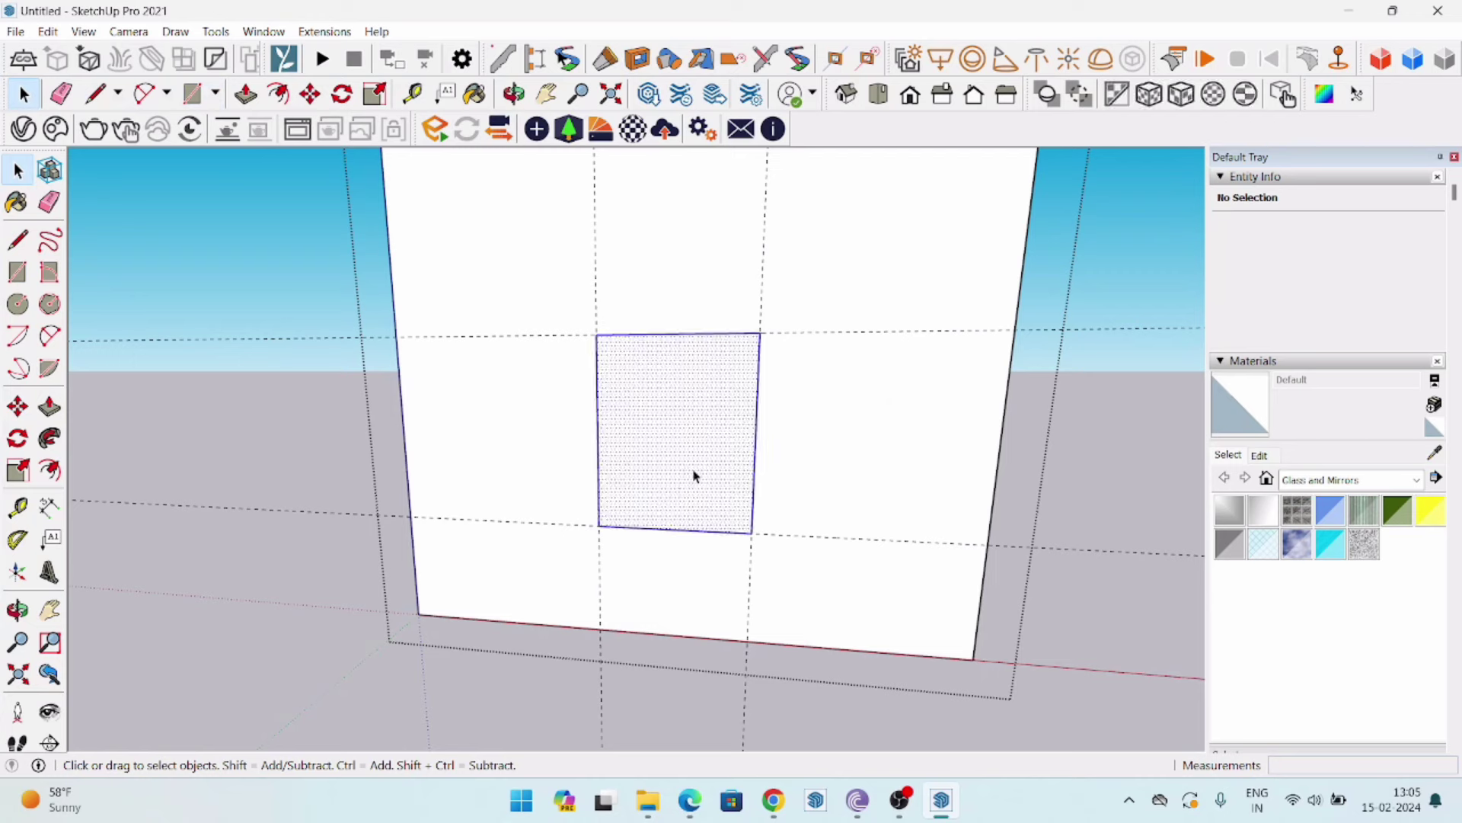
right_click(693, 480)
left_click(761, 268)
Inside the group, push the rectangle face 9 inches back to the wall's rear face.
left_click(49, 406)
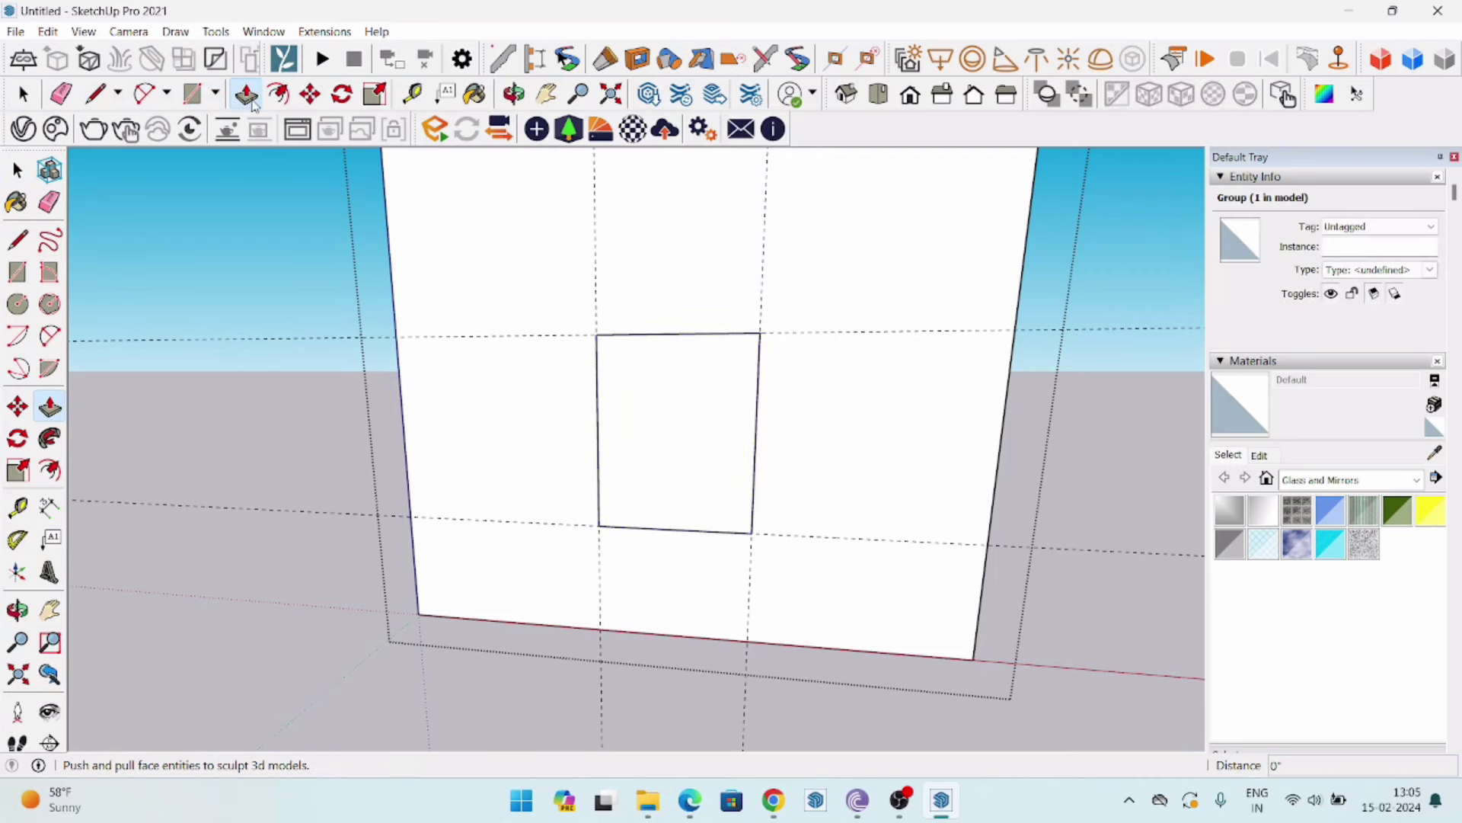
key("space")
double_click(680, 474)
left_click(680, 474)
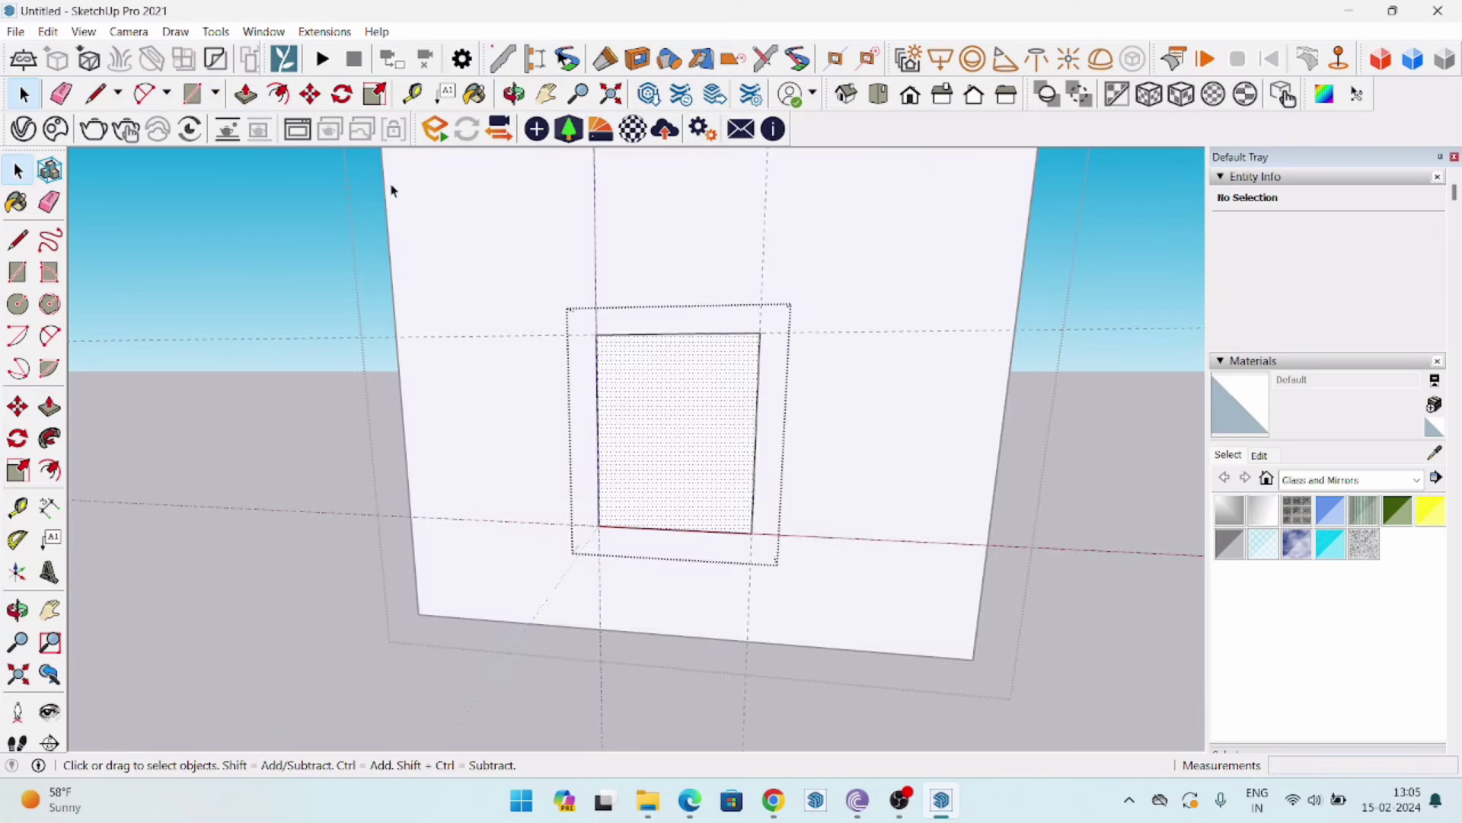
key("p")
left_click(701, 515)
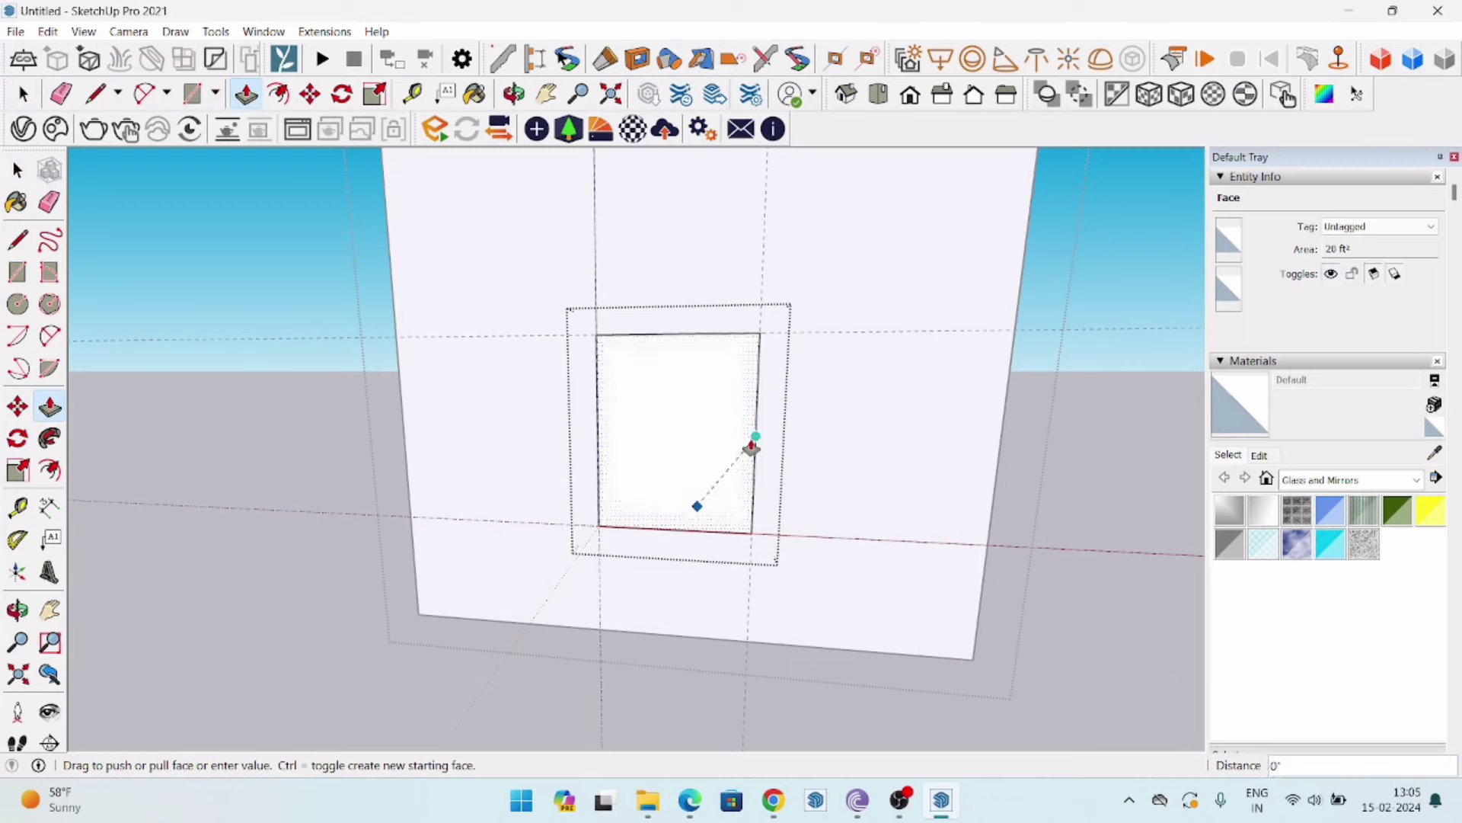
middle_click_drag(752, 434, 337, 480)
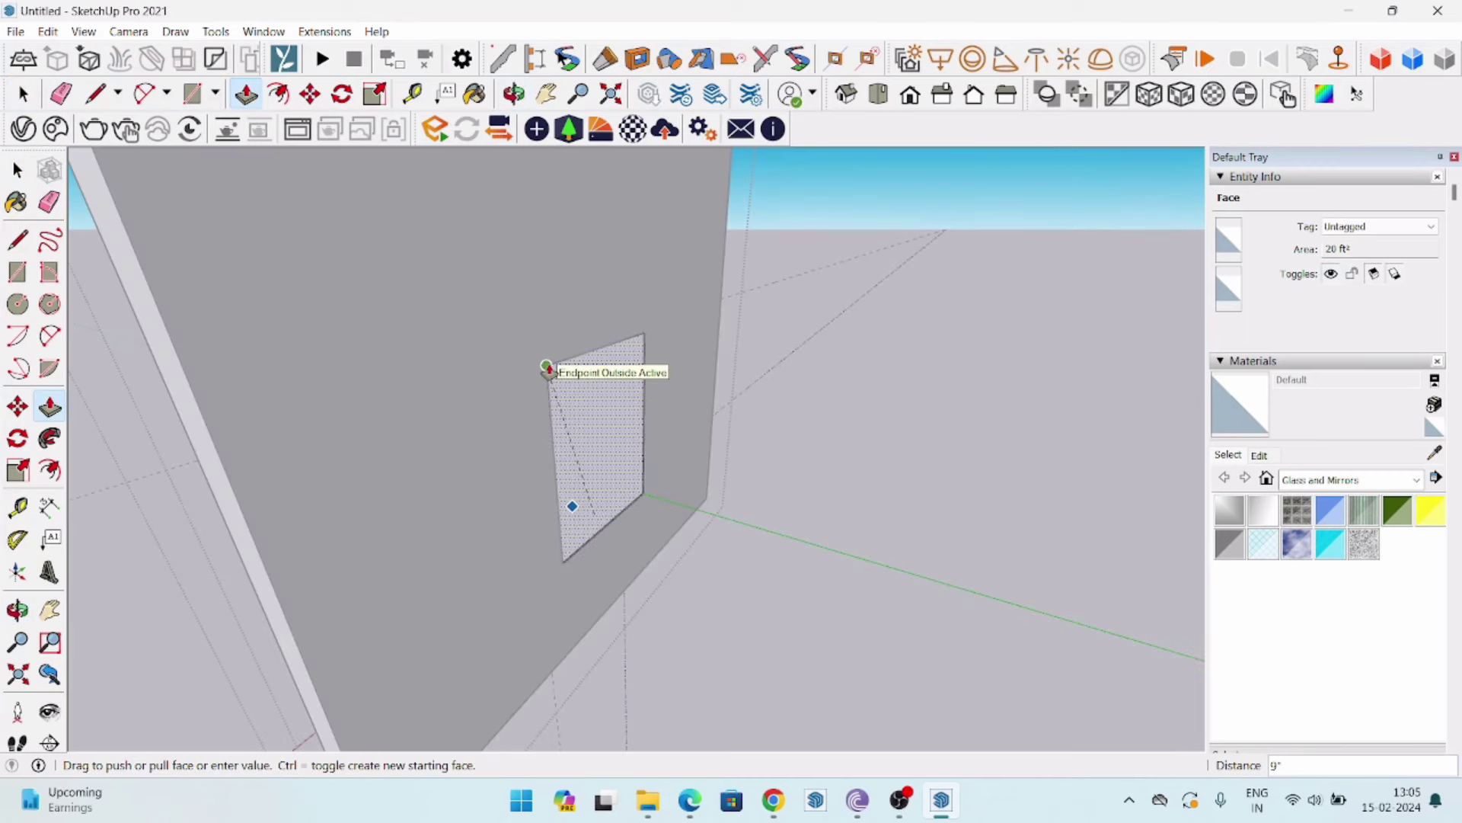
left_click(549, 369)
middle_click_drag(261, 630, 805, 493)
key("space")
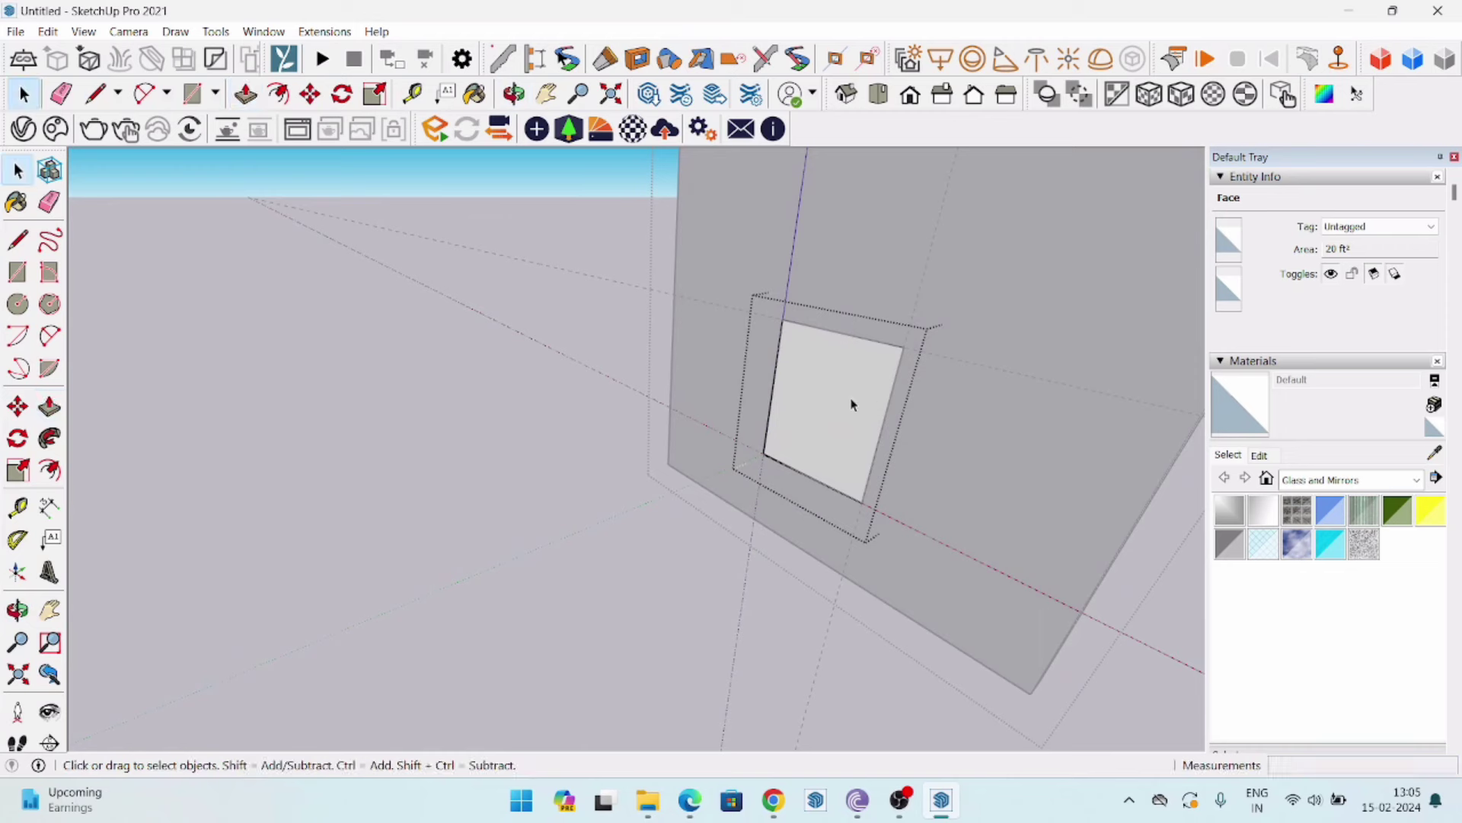
Offset the block face inward and push the inner face through, leaving a thin frame.
double_click(834, 412)
left_click(278, 94)
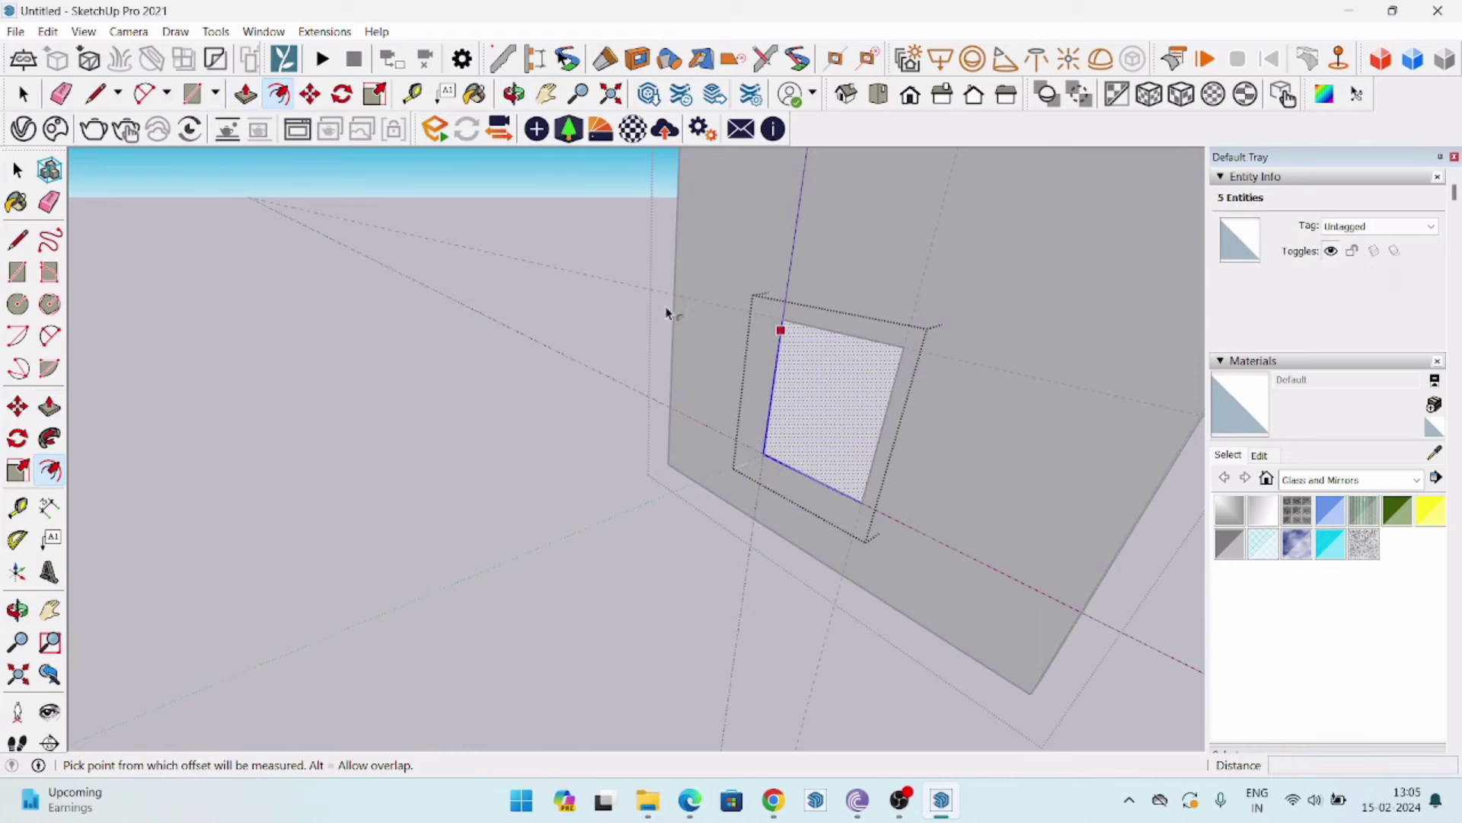
left_click(890, 348)
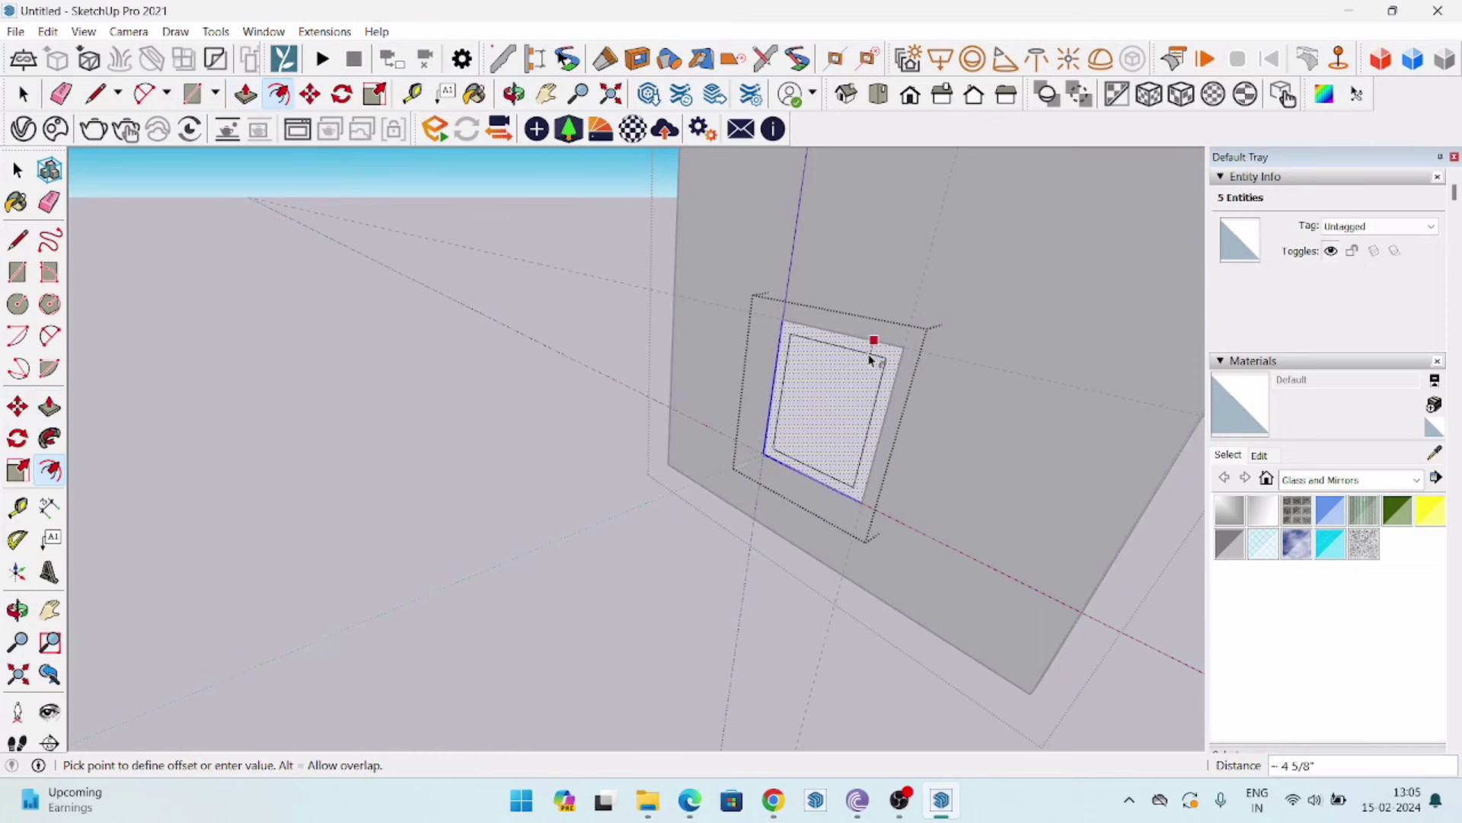
key("Escape")
key("space")
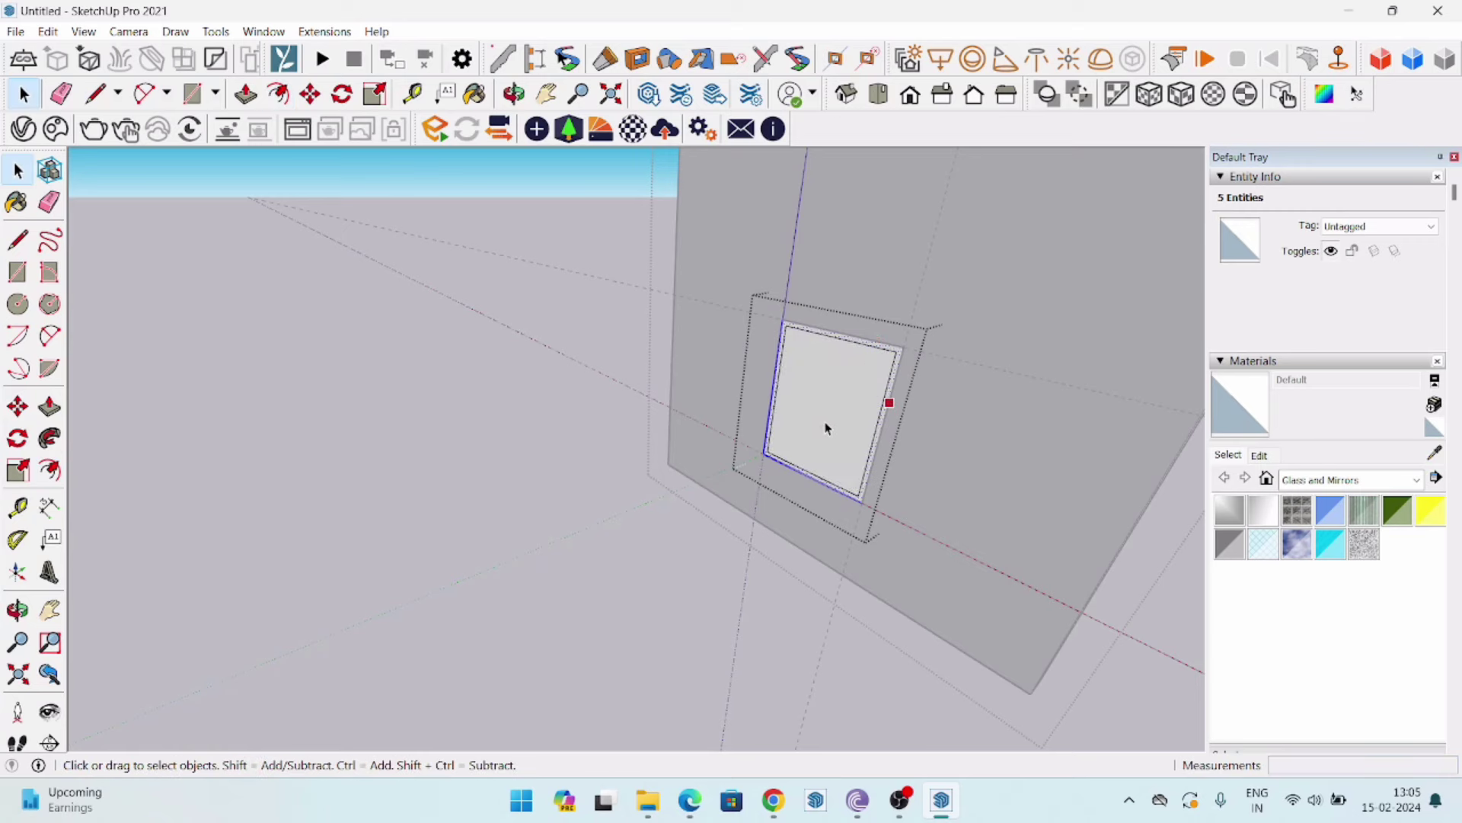
left_click(826, 424)
left_click(244, 94)
left_click(894, 386)
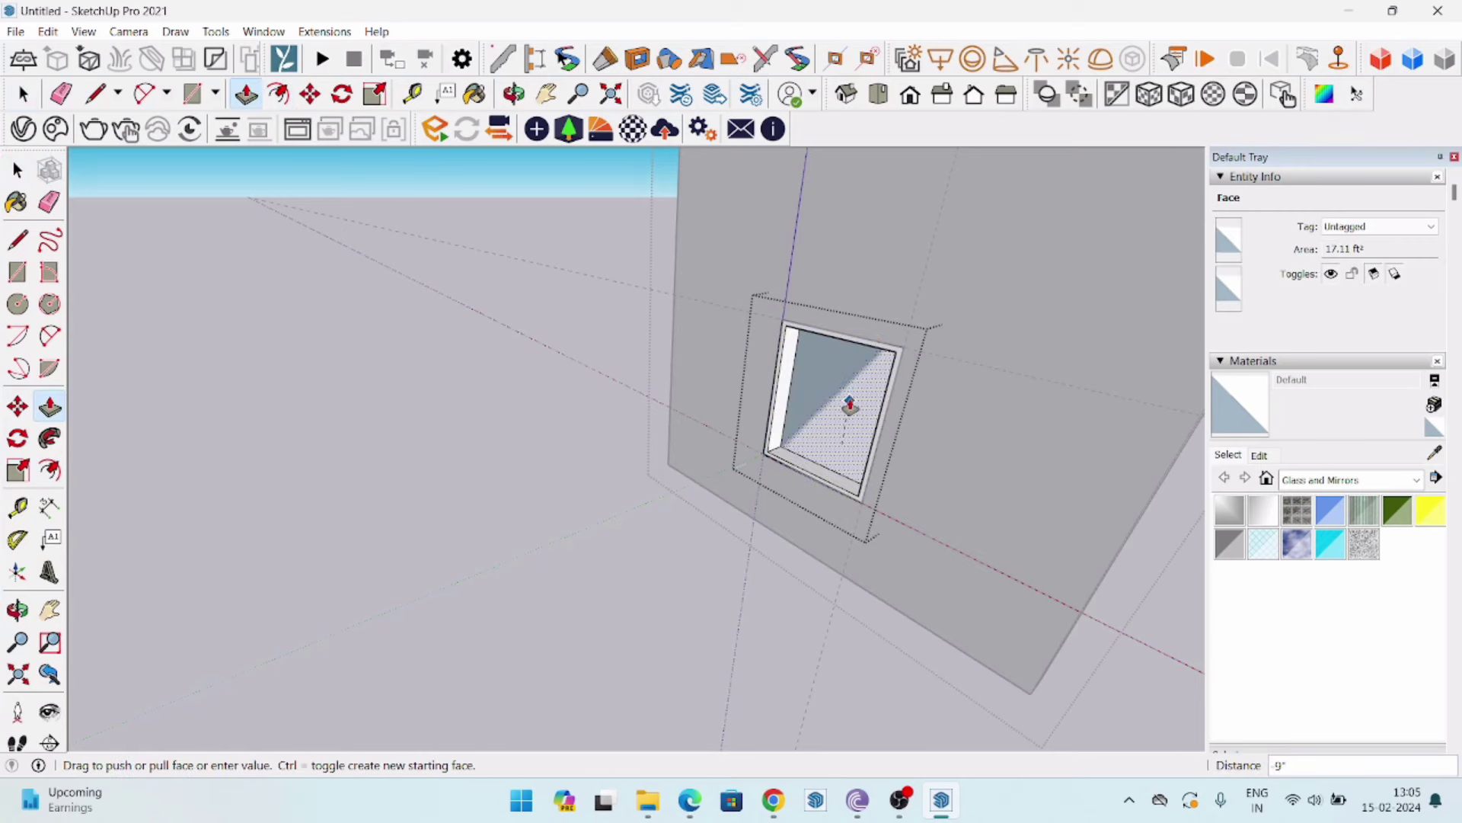
left_click(848, 402)
mouse_move(692, 483)
middle_mouse_down()
mouse_move(897, 473)
mouse_move(848, 366)
mouse_move(751, 480)
mouse_move(761, 425)
middle_mouse_up()
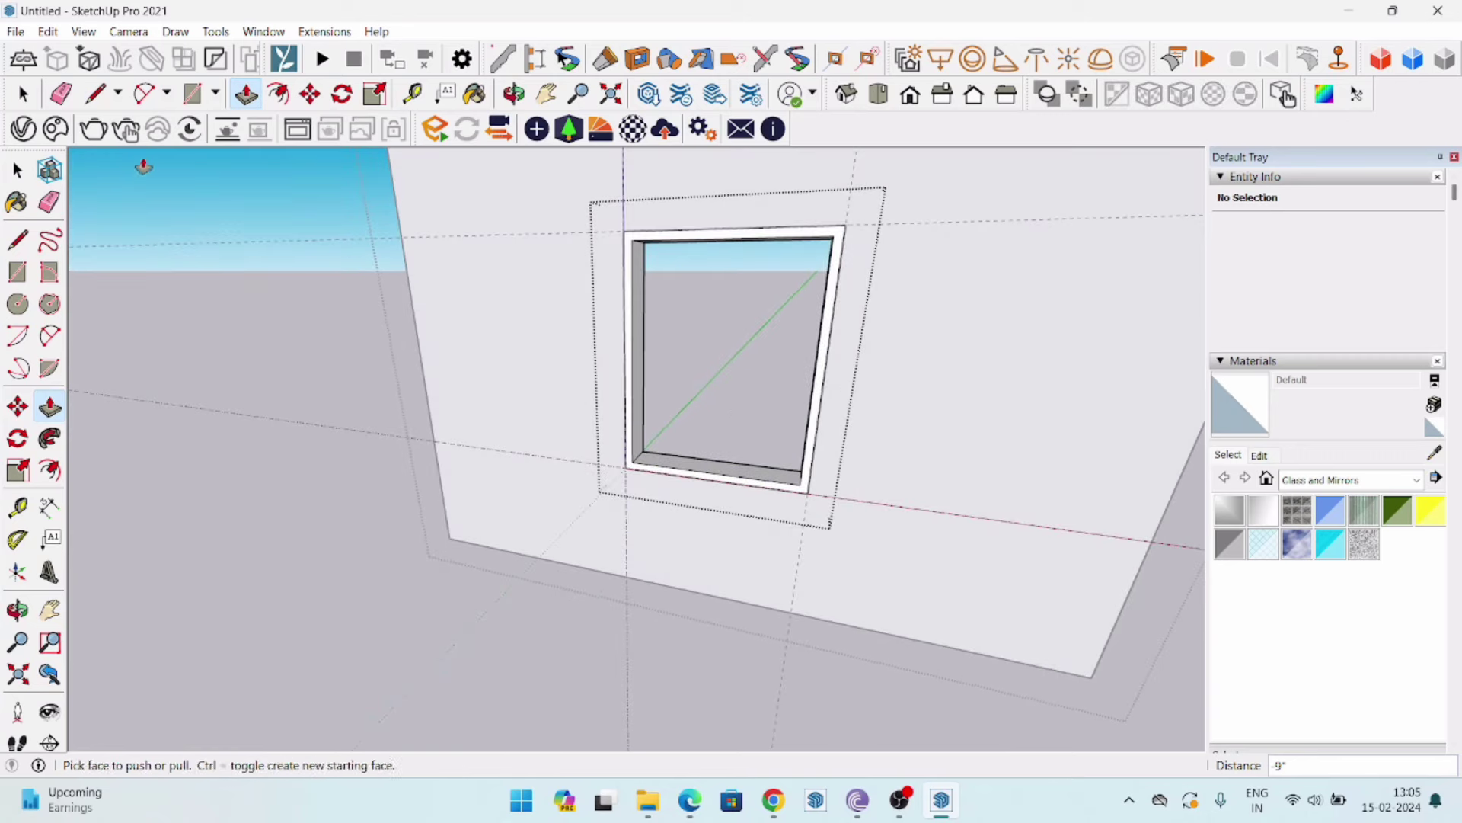
Draw a new rectangle face across the frame opening and select it.
left_click(192, 94)
left_click(632, 461)
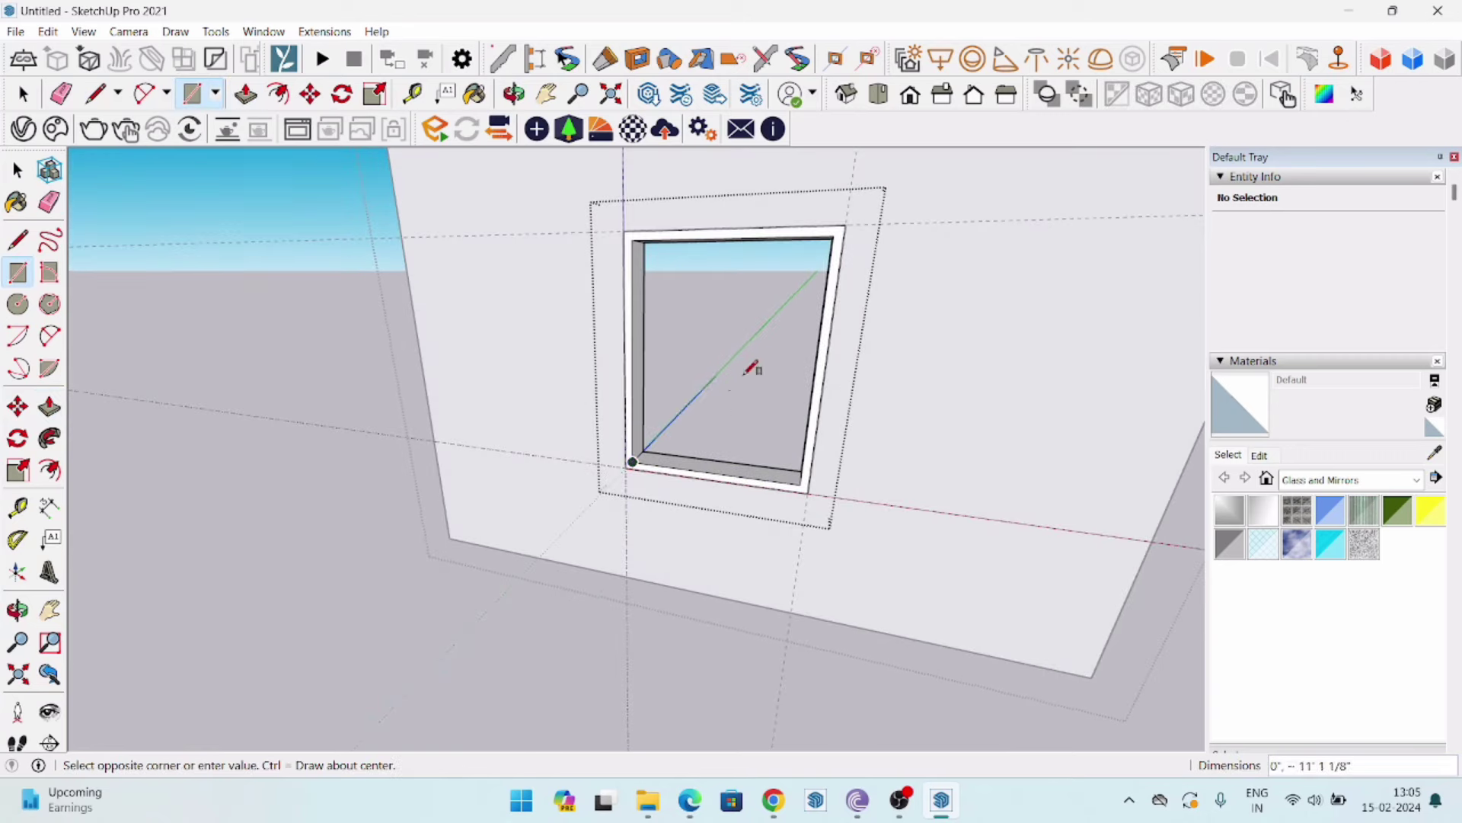
left_click(834, 234)
key("space")
double_click(696, 394)
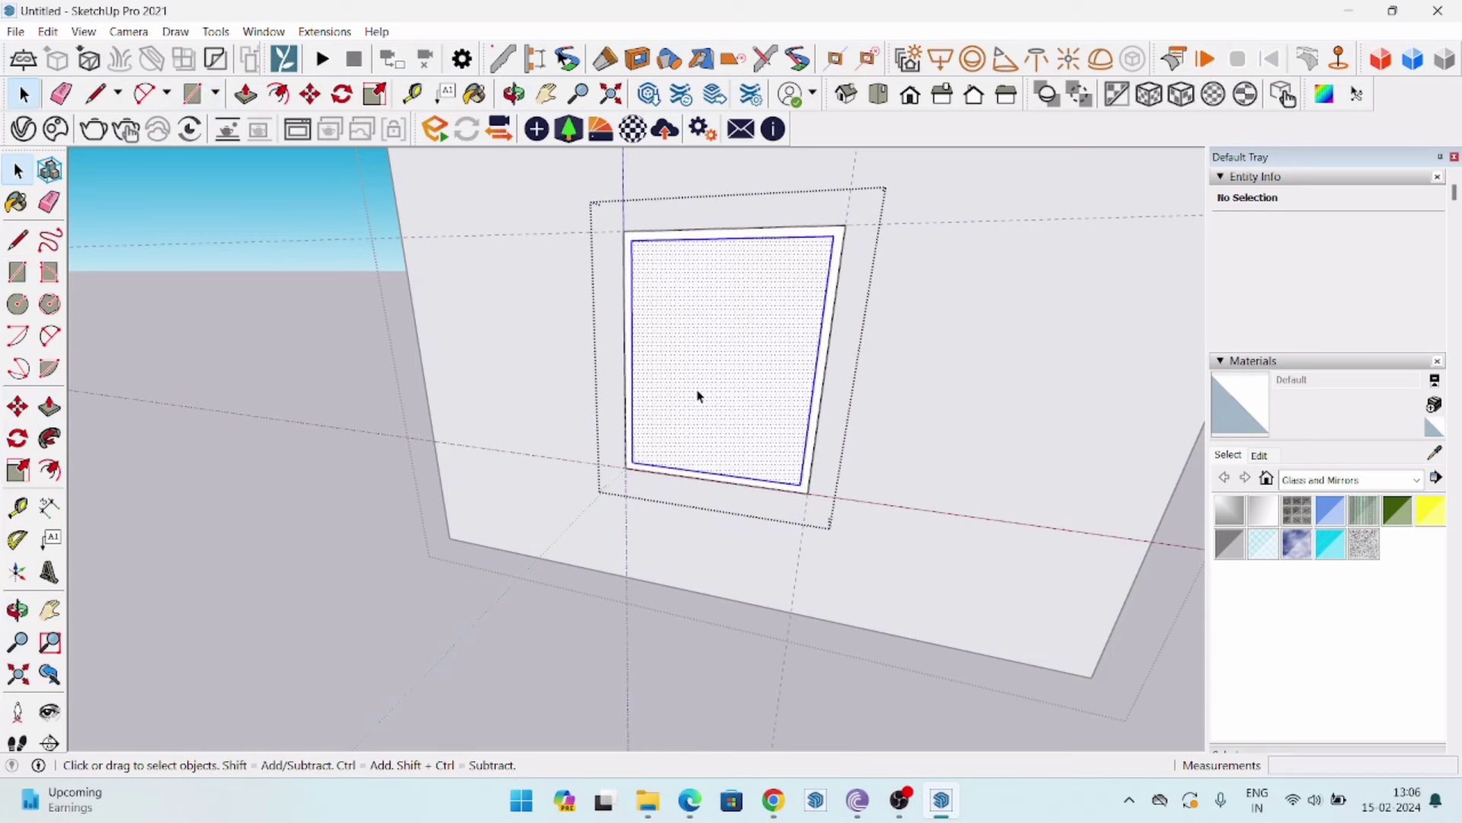
right_click(697, 391)
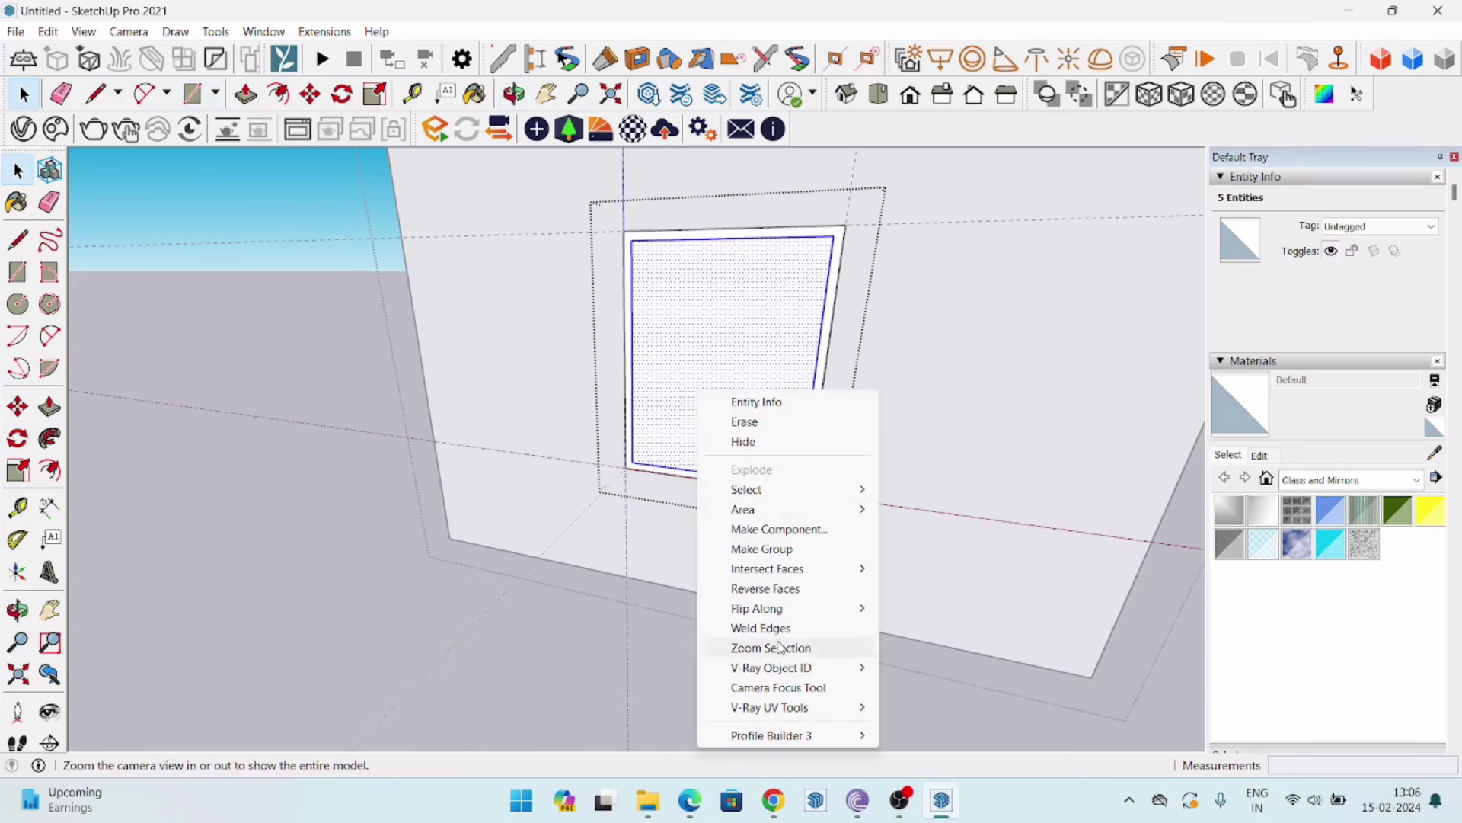
Group the new rectangle, then edit it and give its face 2 inches of thickness.
left_click(784, 549)
double_click(751, 385)
left_click(748, 388)
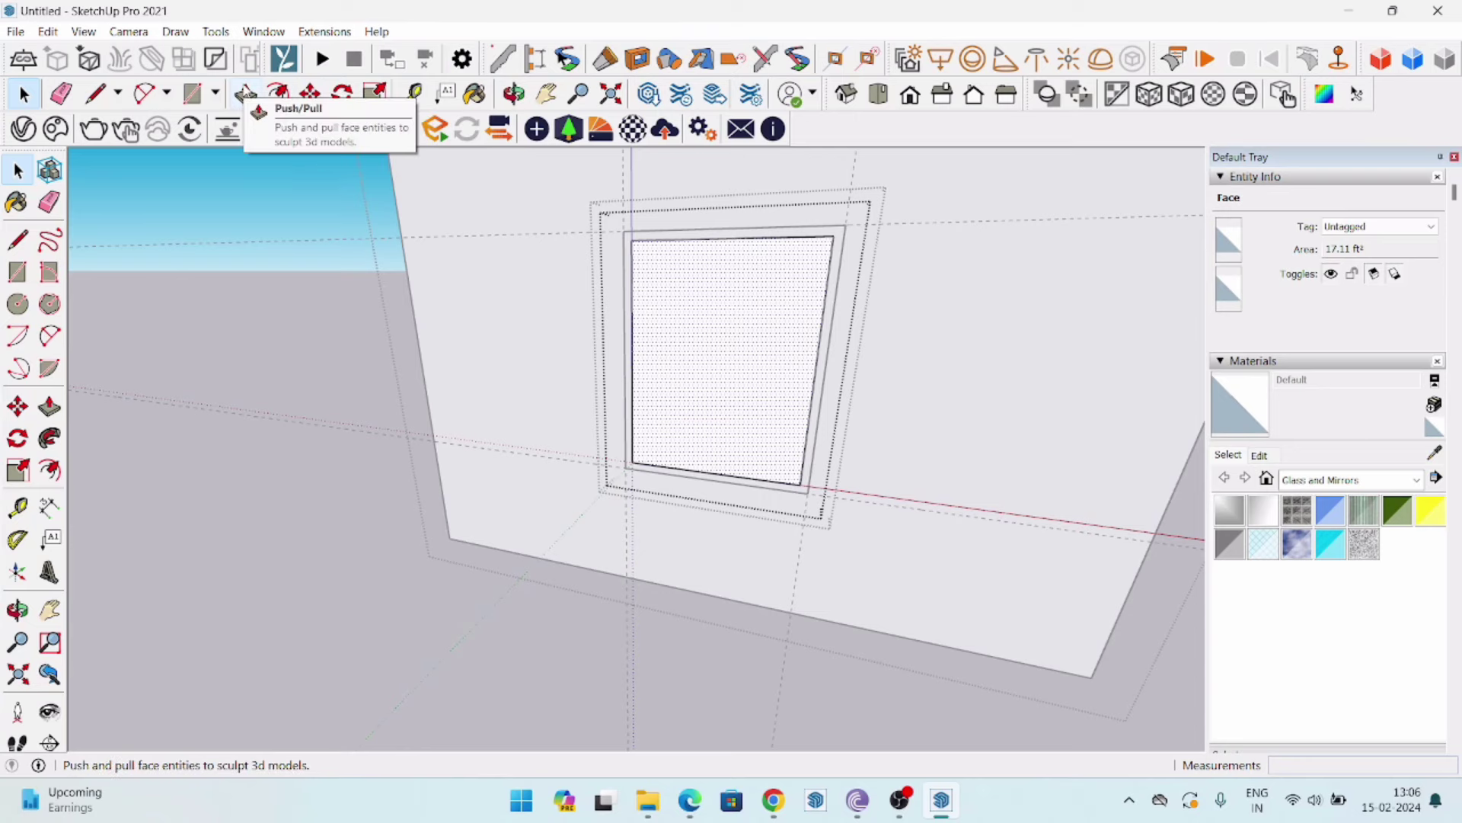
left_click(246, 93)
mouse_move(726, 360)
middle_mouse_down()
mouse_move(141, 412)
mouse_move(463, 414)
middle_mouse_up()
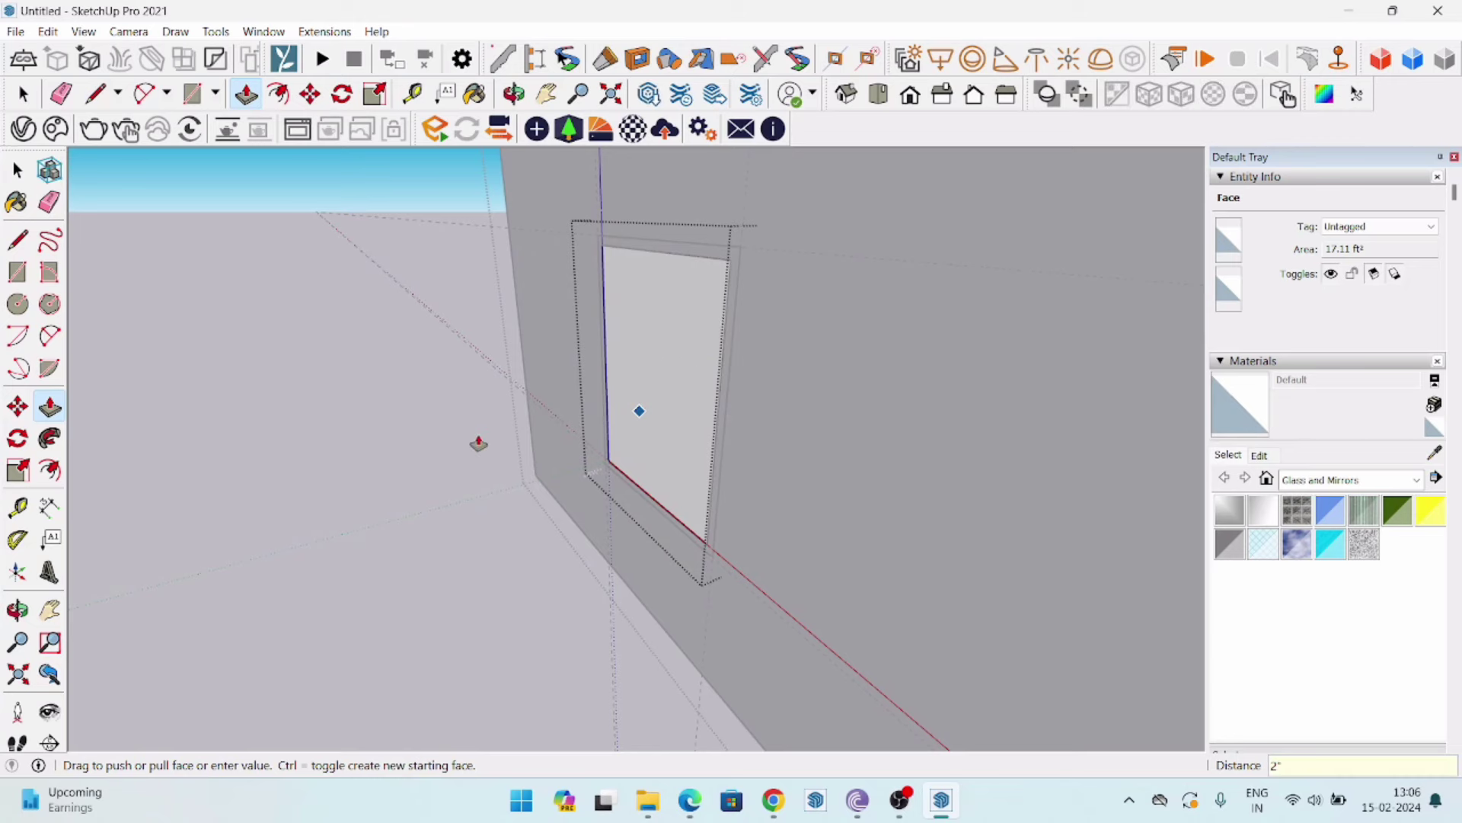
mouse_move(859, 487)
middle_mouse_down()
mouse_move(245, 435)
mouse_move(594, 414)
mouse_move(949, 482)
middle_mouse_up()
key("space")
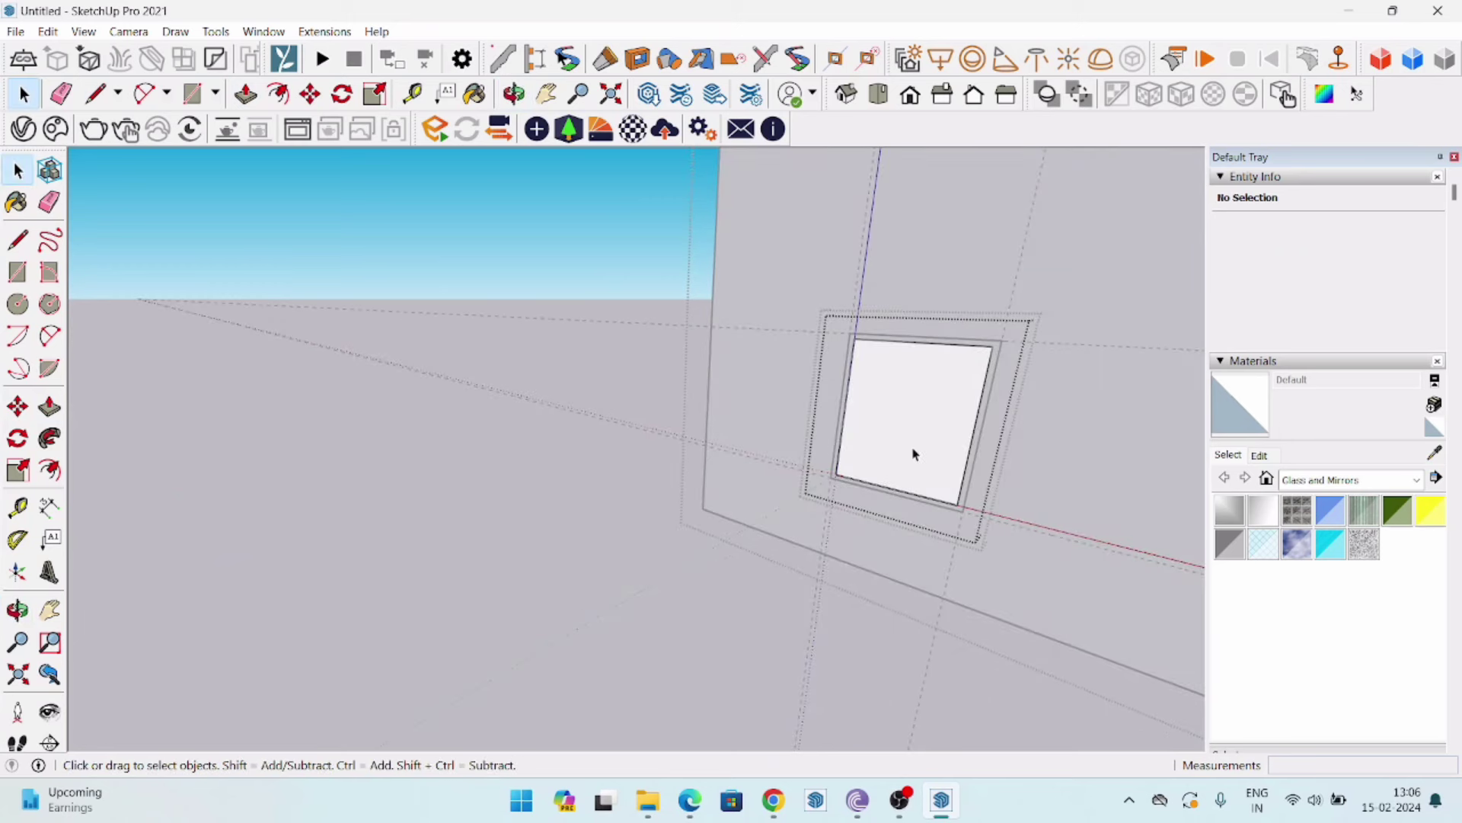
Offset the pane face inward 2 inches and push out its inner face.
left_click(914, 454)
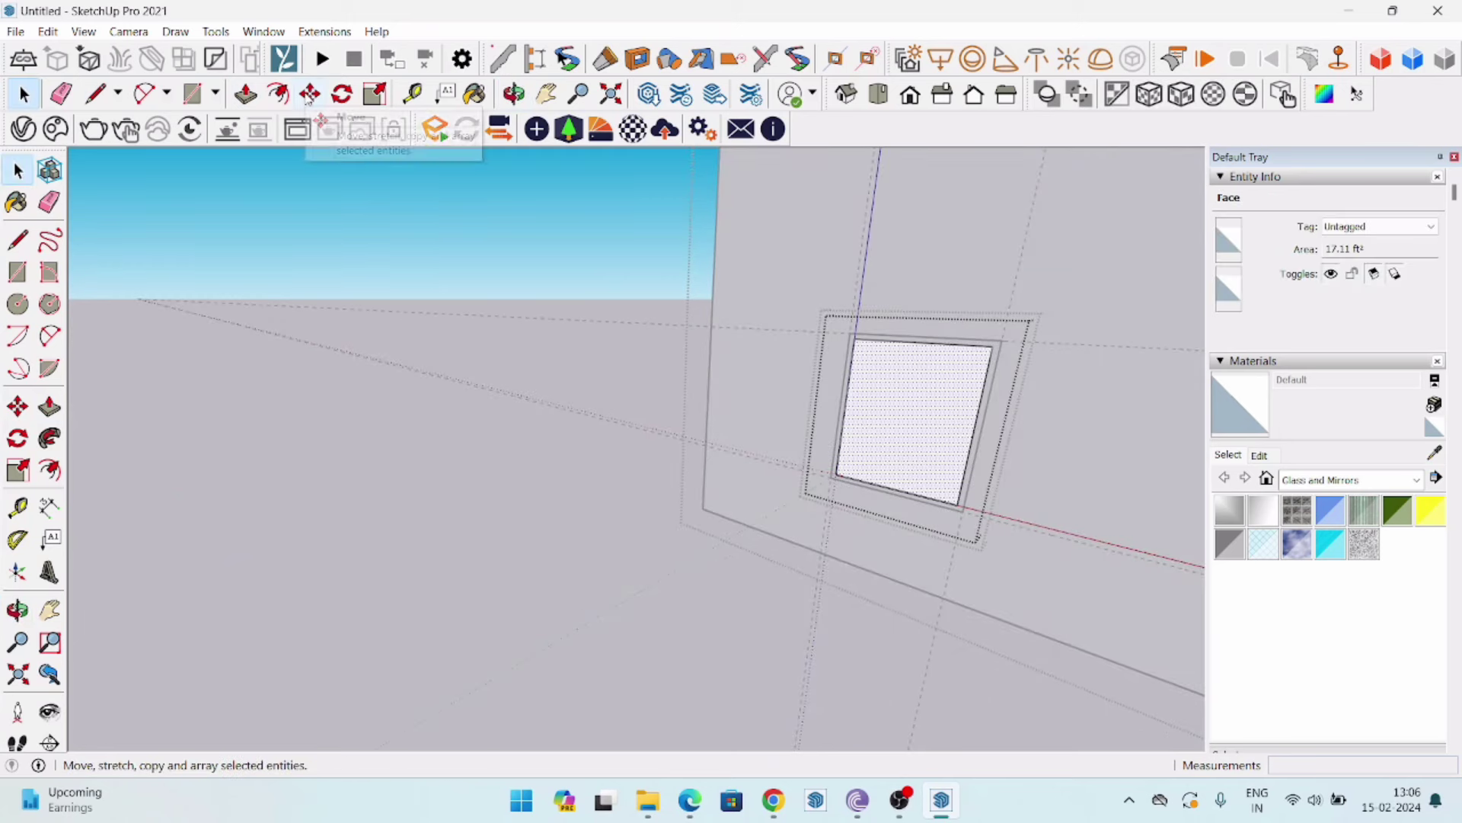
left_click(289, 98)
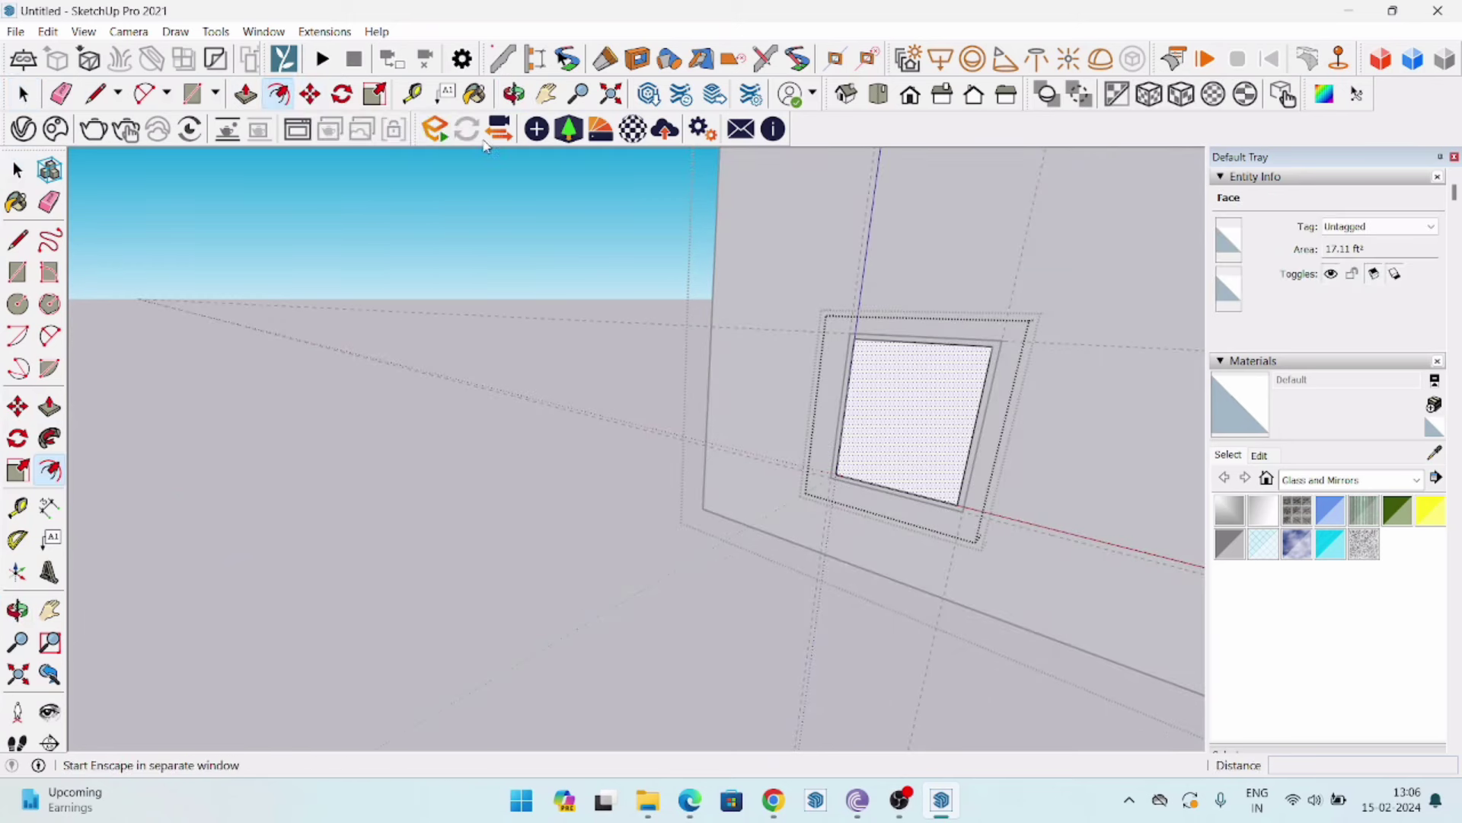
left_click(928, 342)
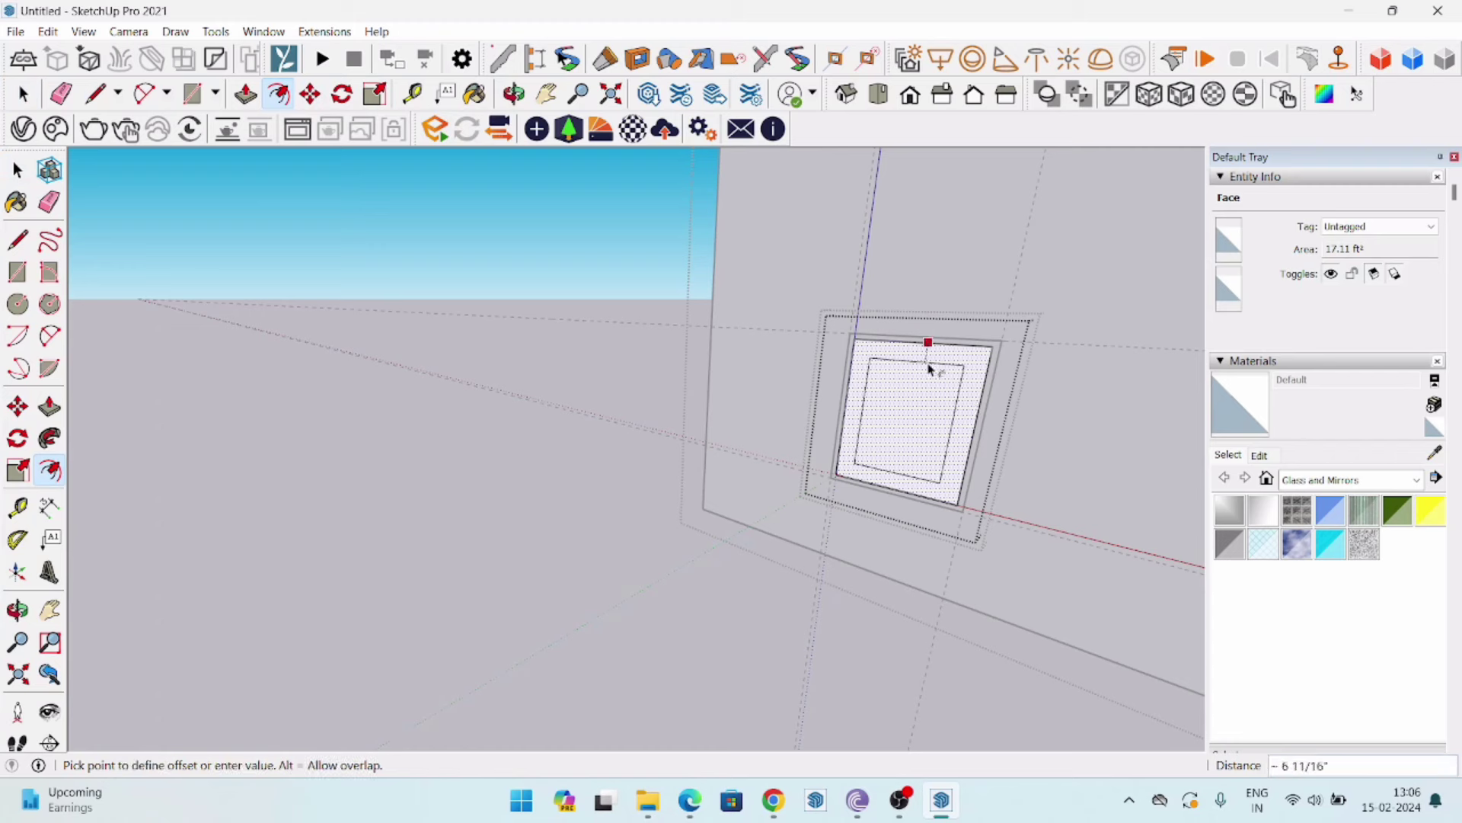
key("Return")
key("space")
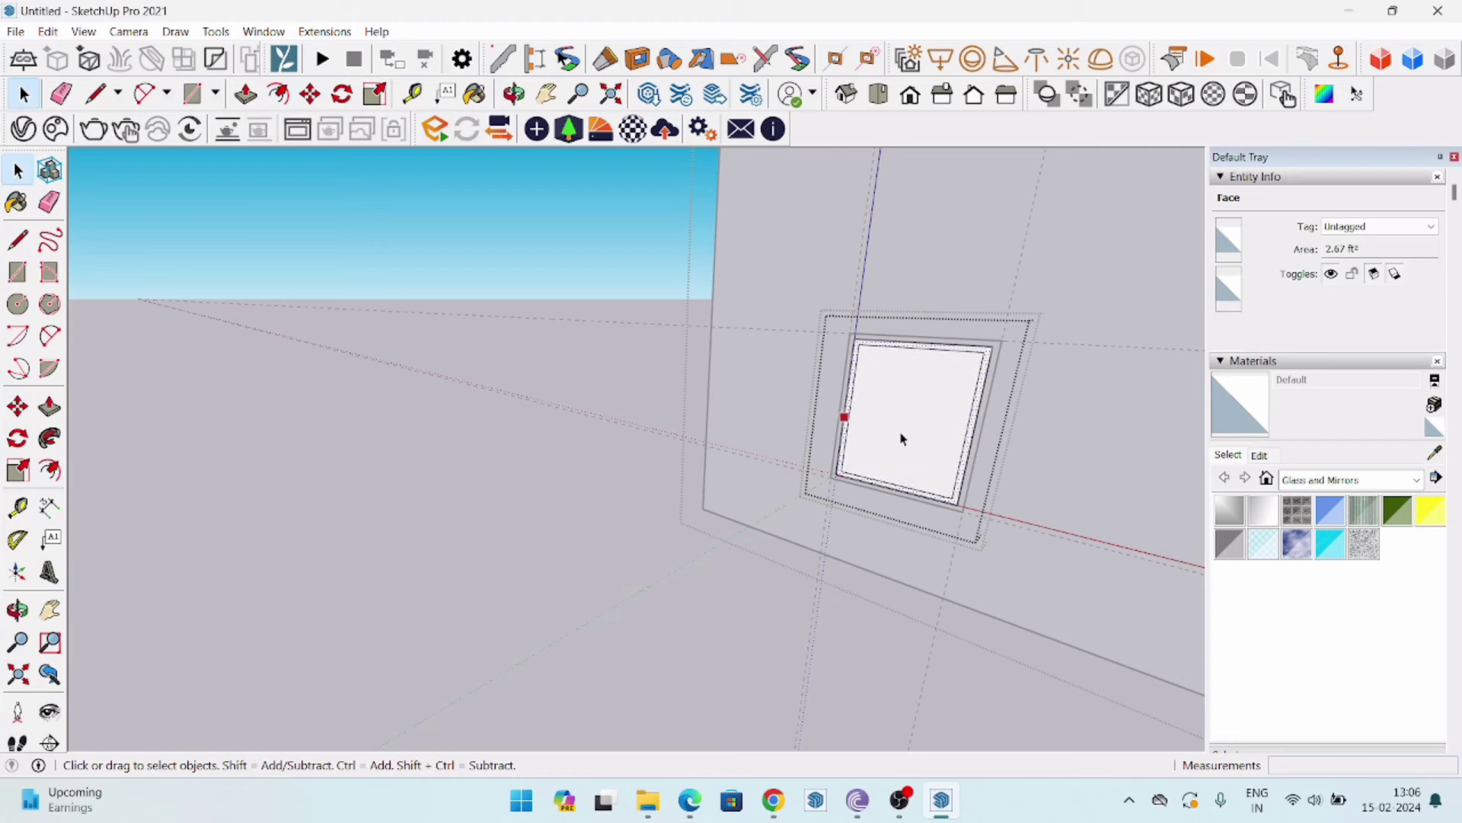
left_click(245, 95)
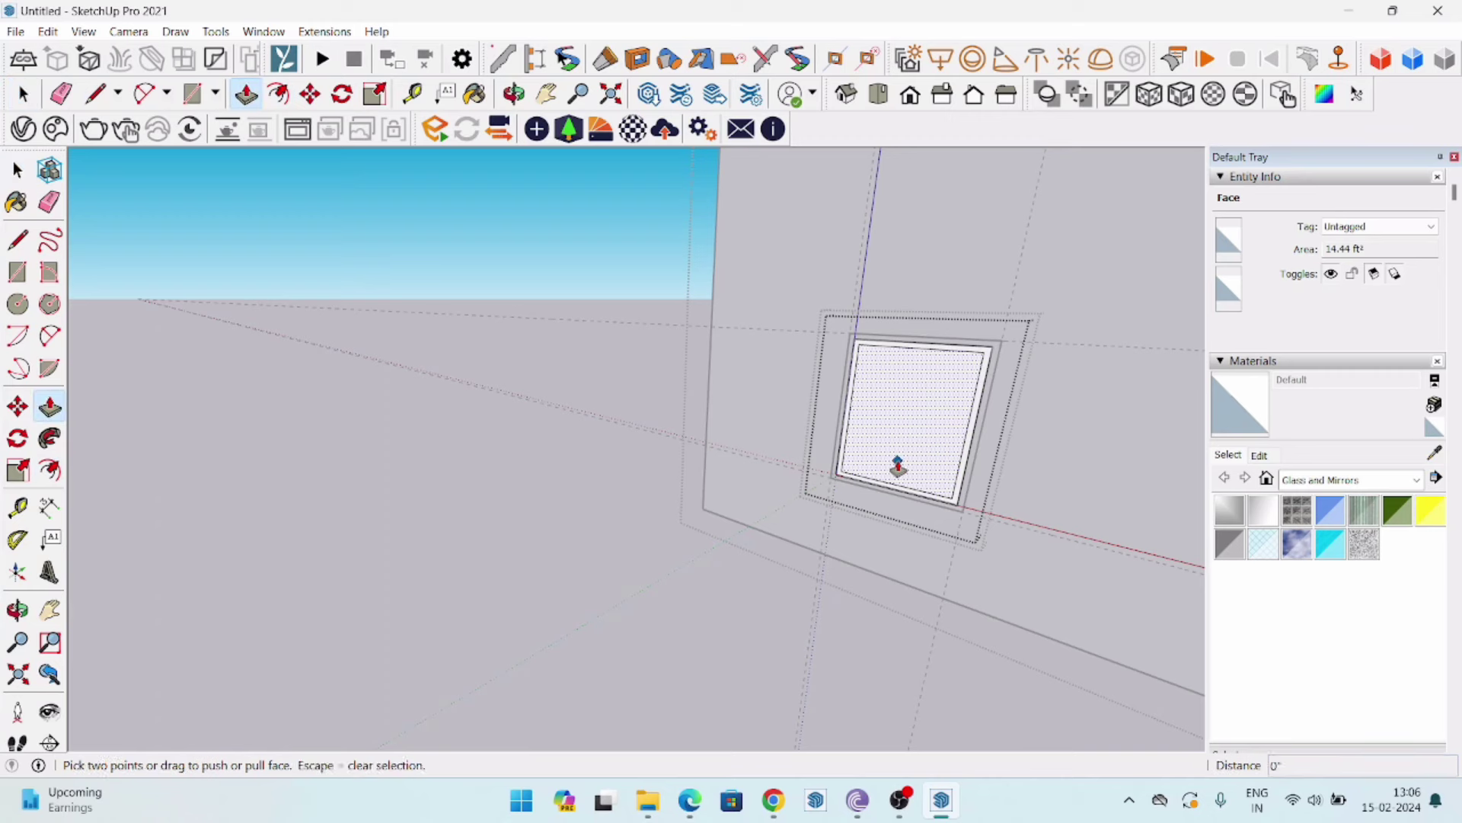
scroll(936, 465, "up", 2)
scroll(911, 437, "up", 2)
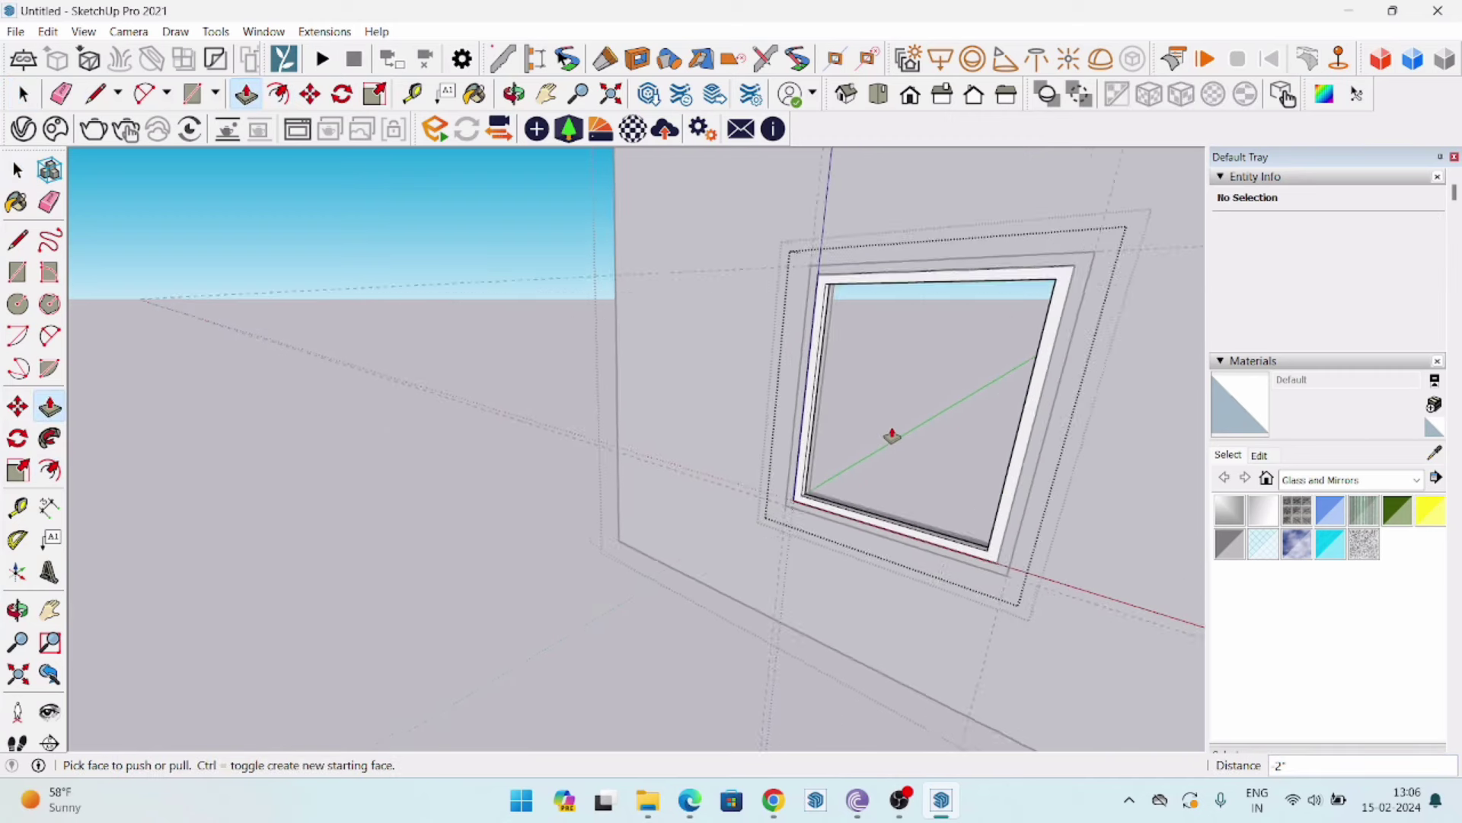
scroll(891, 431, "up", 2)
scroll(891, 431, "up", 3)
Select the inner frame group and orbit to a straight-on front view.
key("space")
left_click(724, 585)
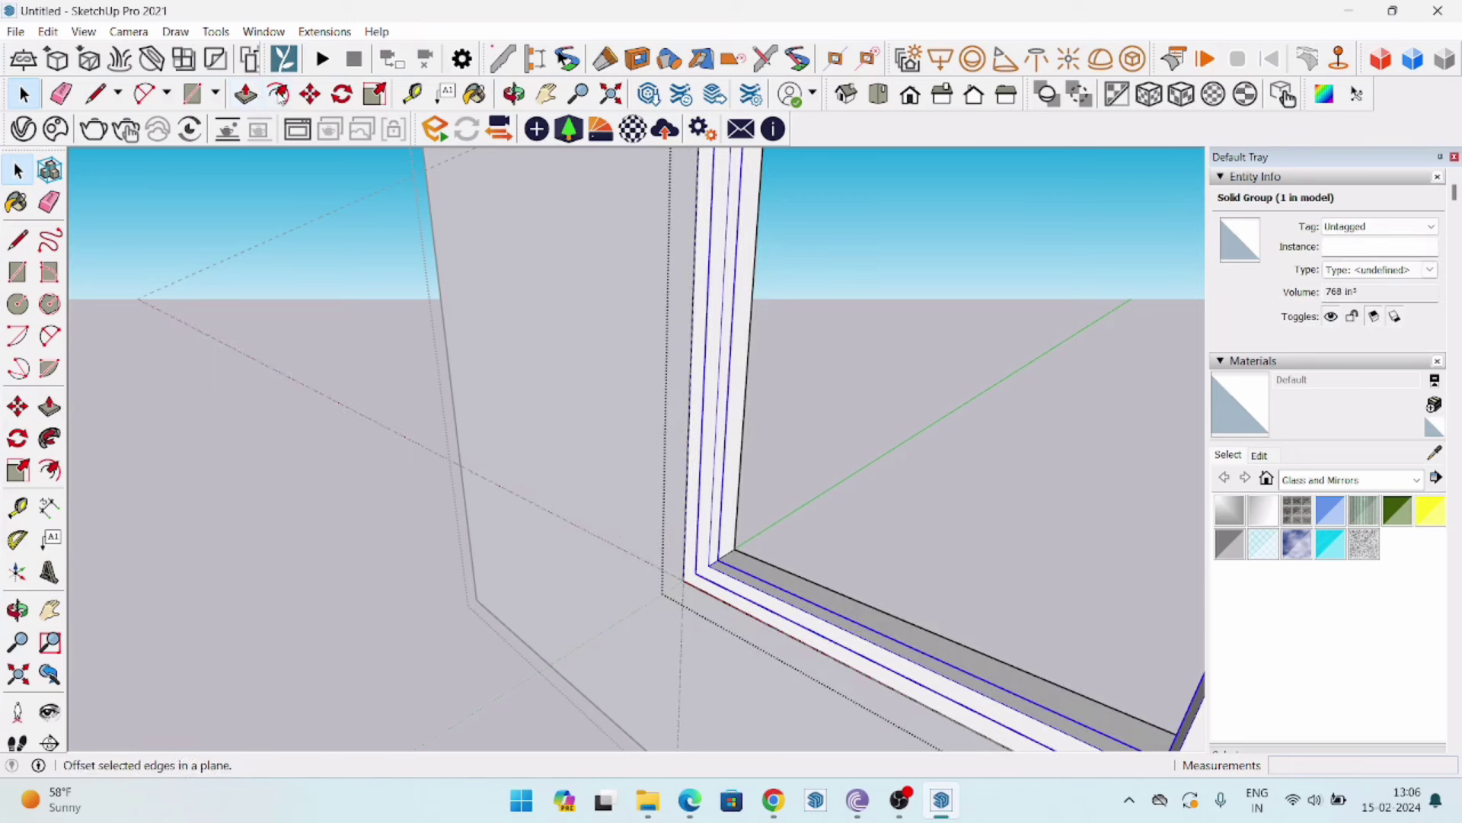
key("m")
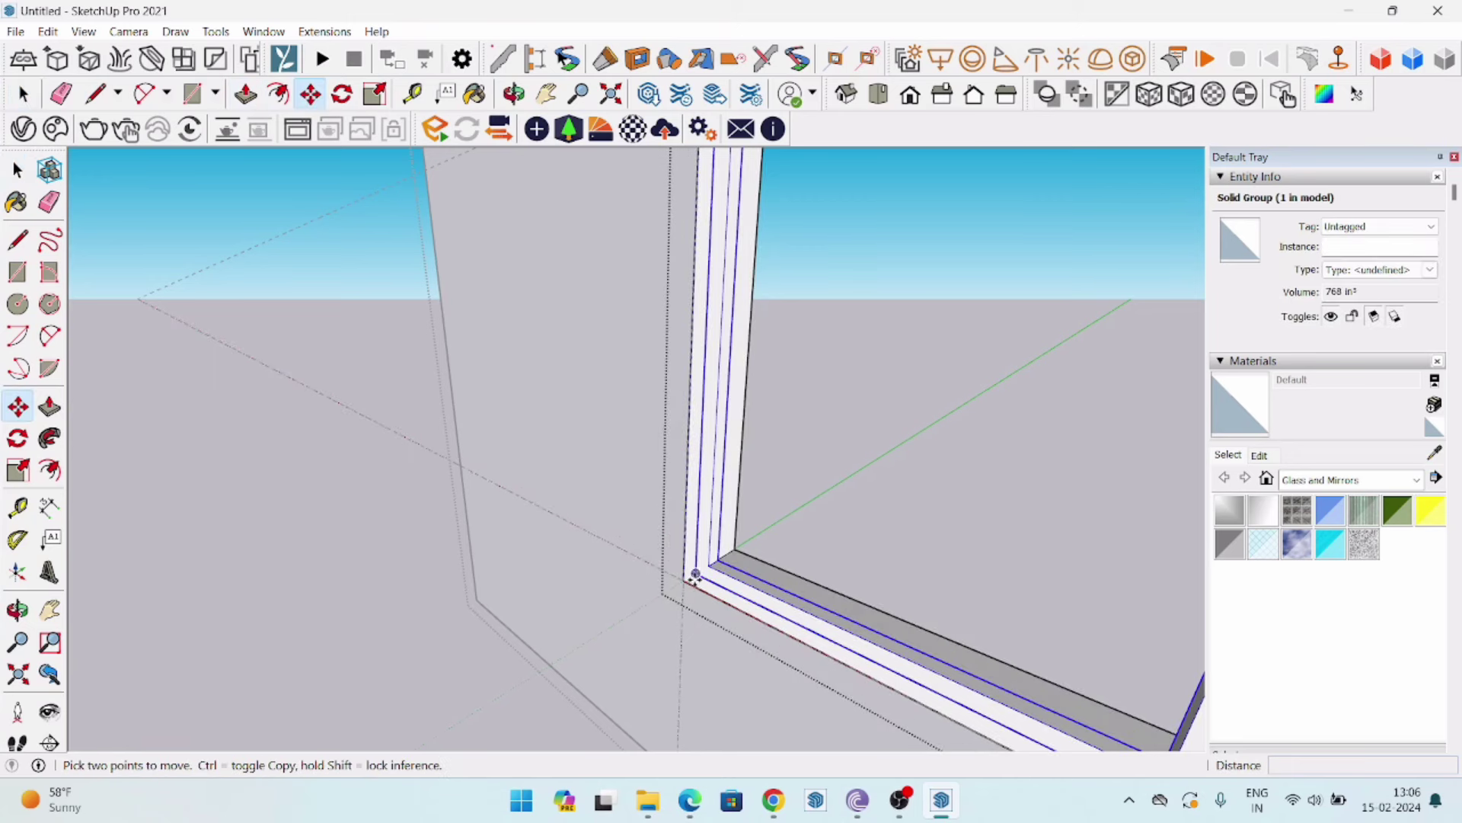
mouse_move(700, 575)
middle_mouse_down()
mouse_move(771, 676)
mouse_move(702, 542)
middle_mouse_up()
key("space")
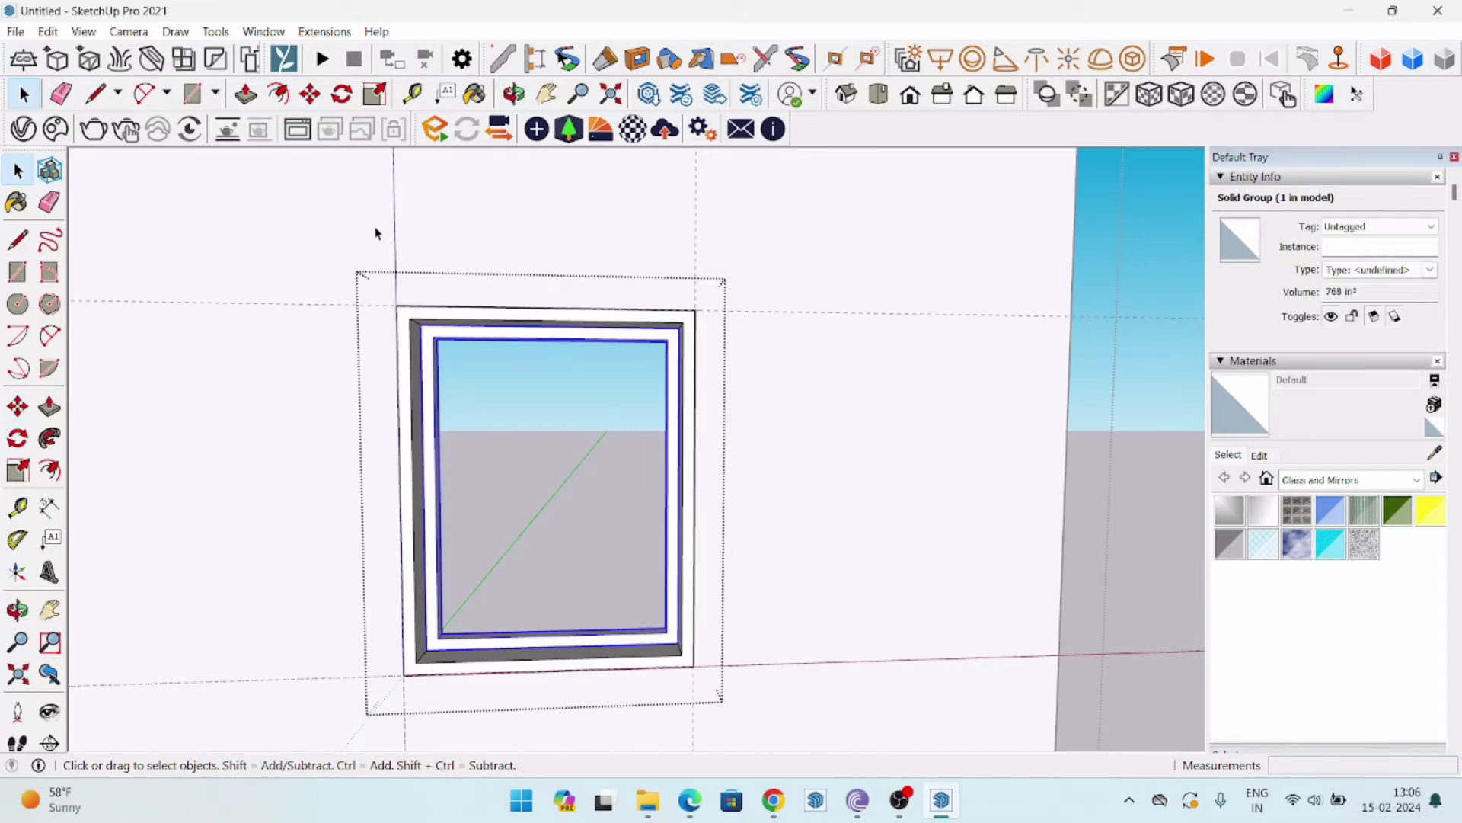
key("r")
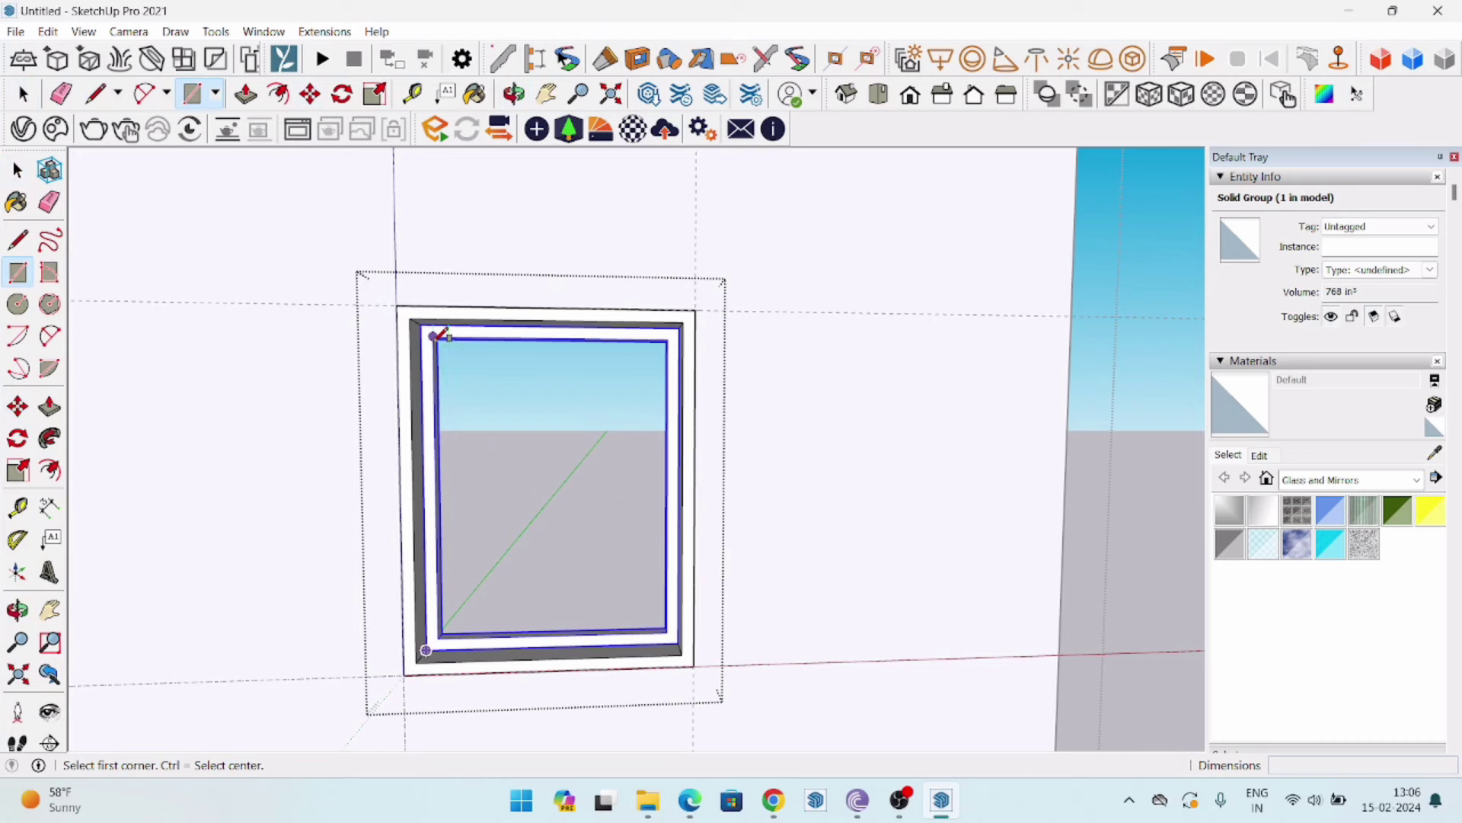
Draw a rectangle from inner corner to inner corner across the inner frame opening.
key("space")
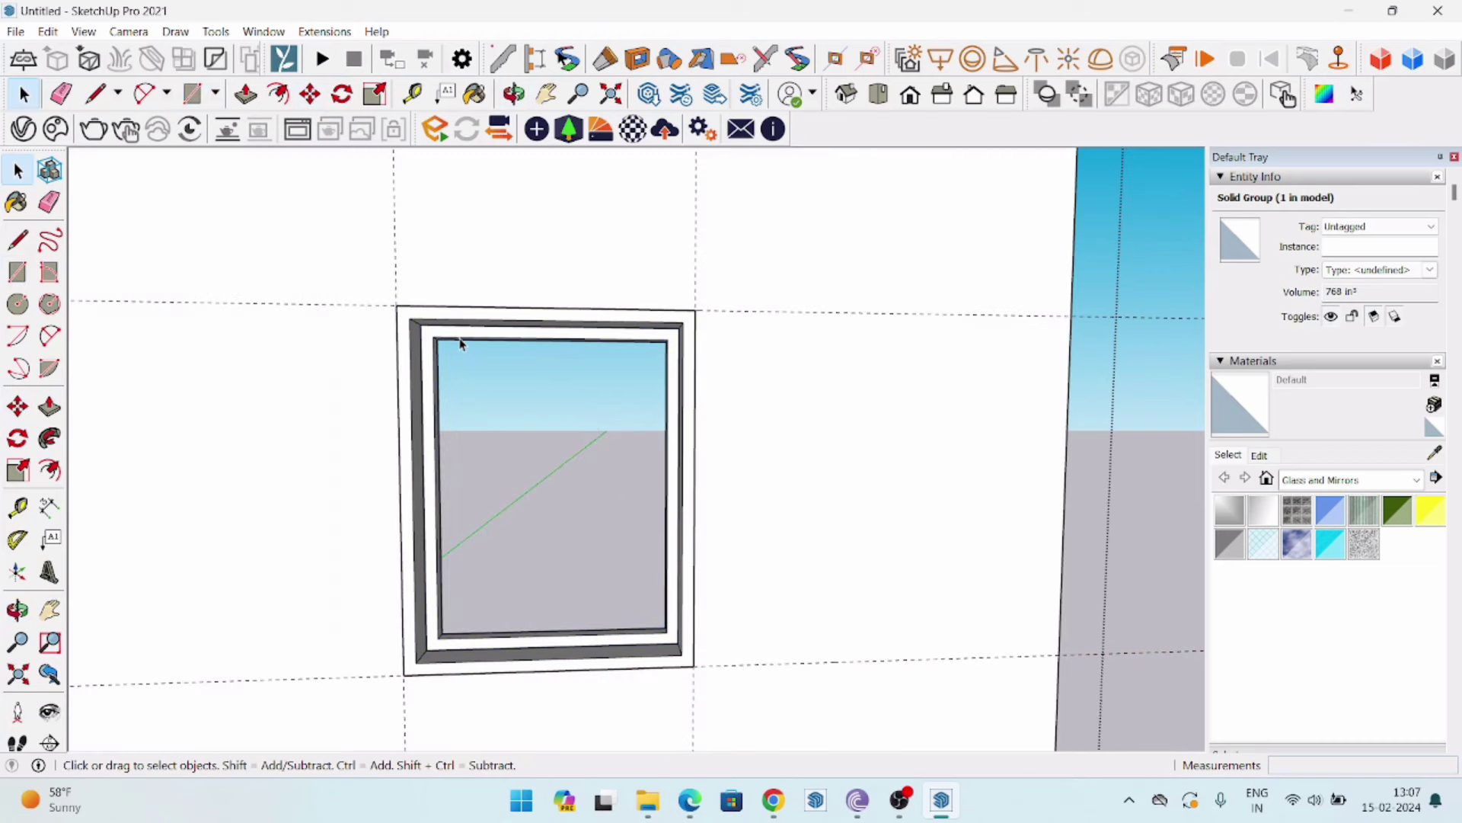
key("ctrl+t")
key("r")
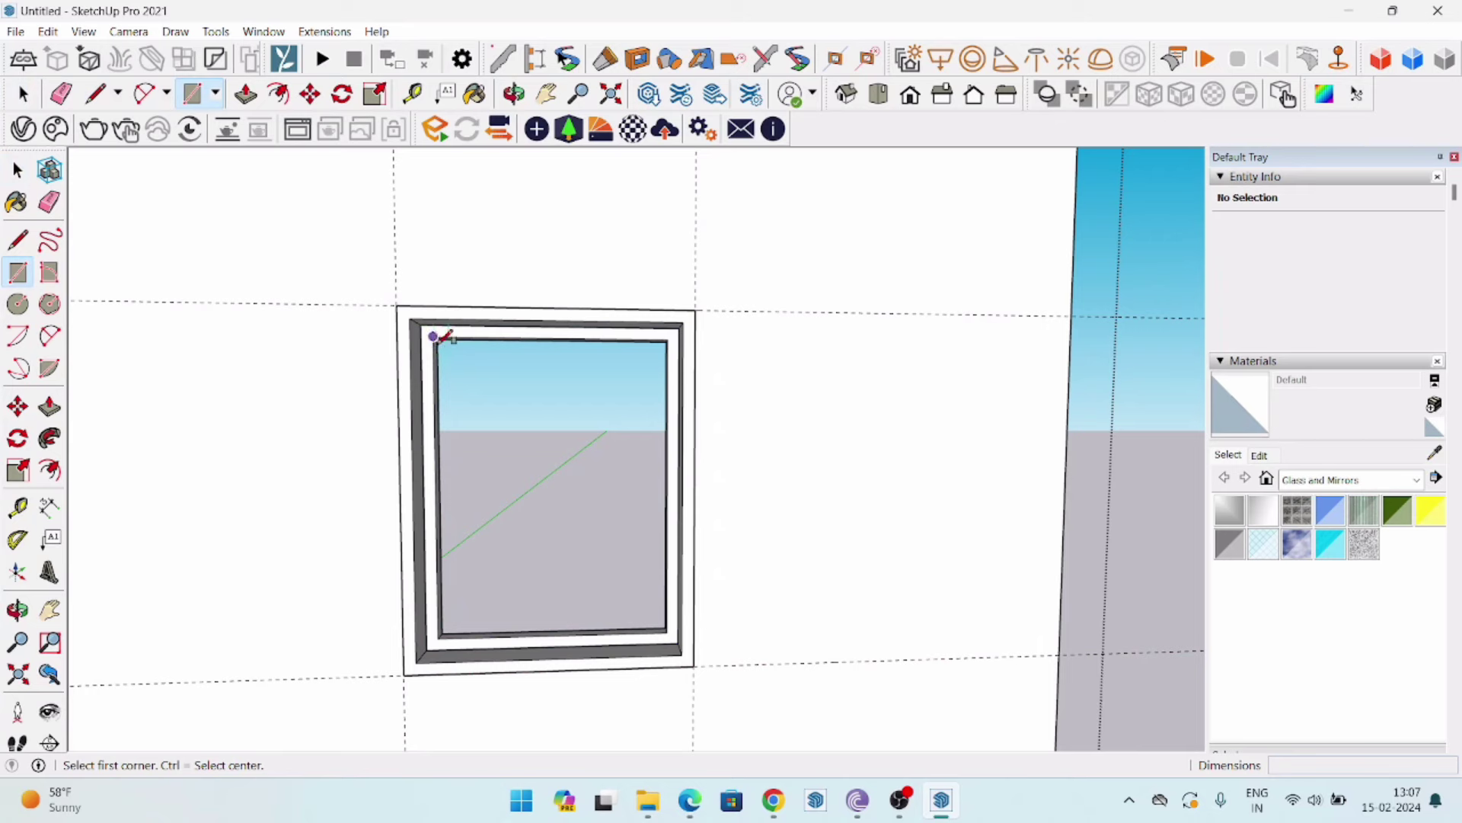
scroll(466, 349, "up", 1)
scroll(424, 331, "up", 1)
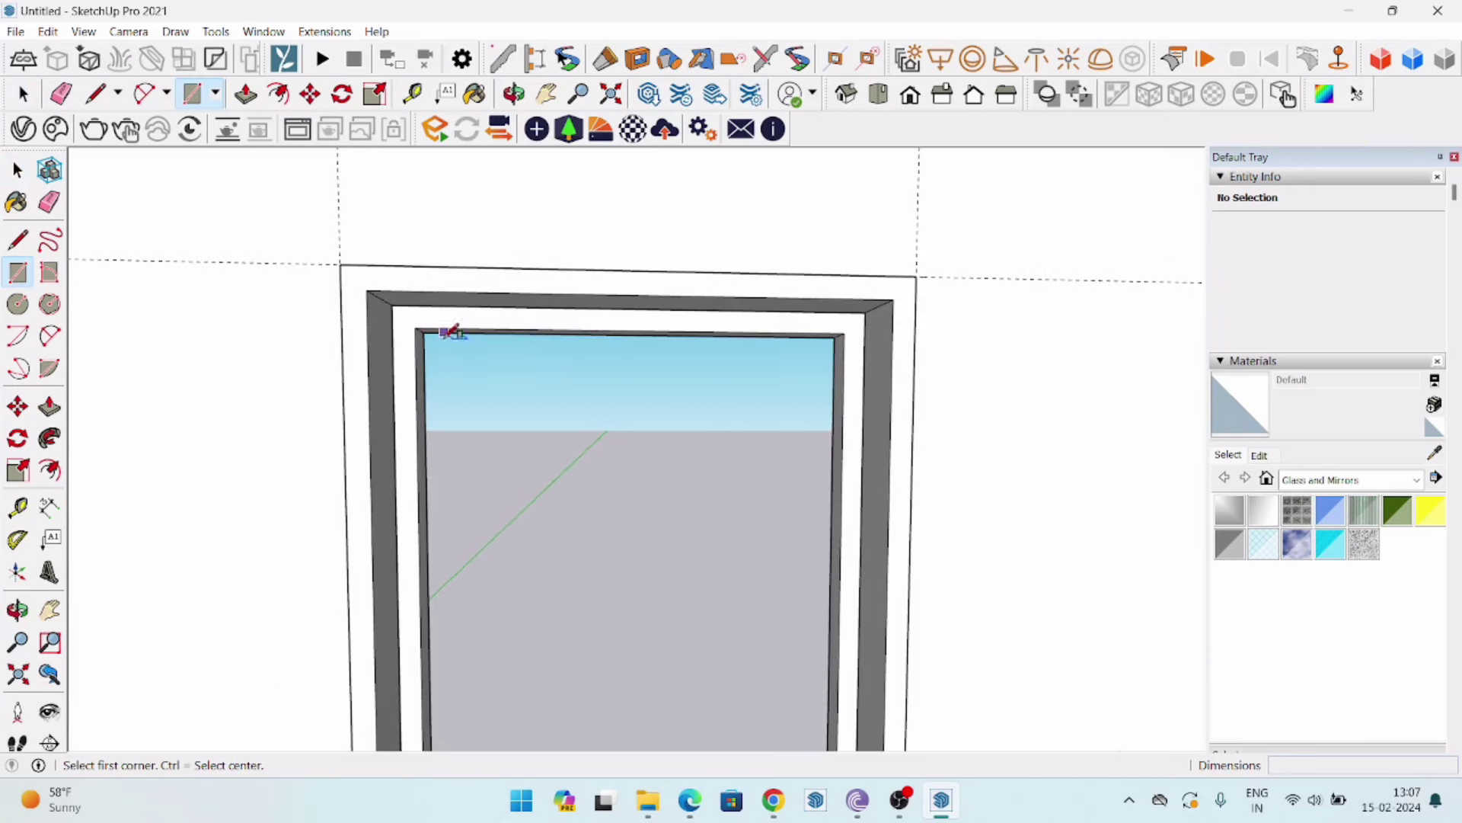
scroll(417, 332, "up", 2)
scroll(412, 317, "up", 2)
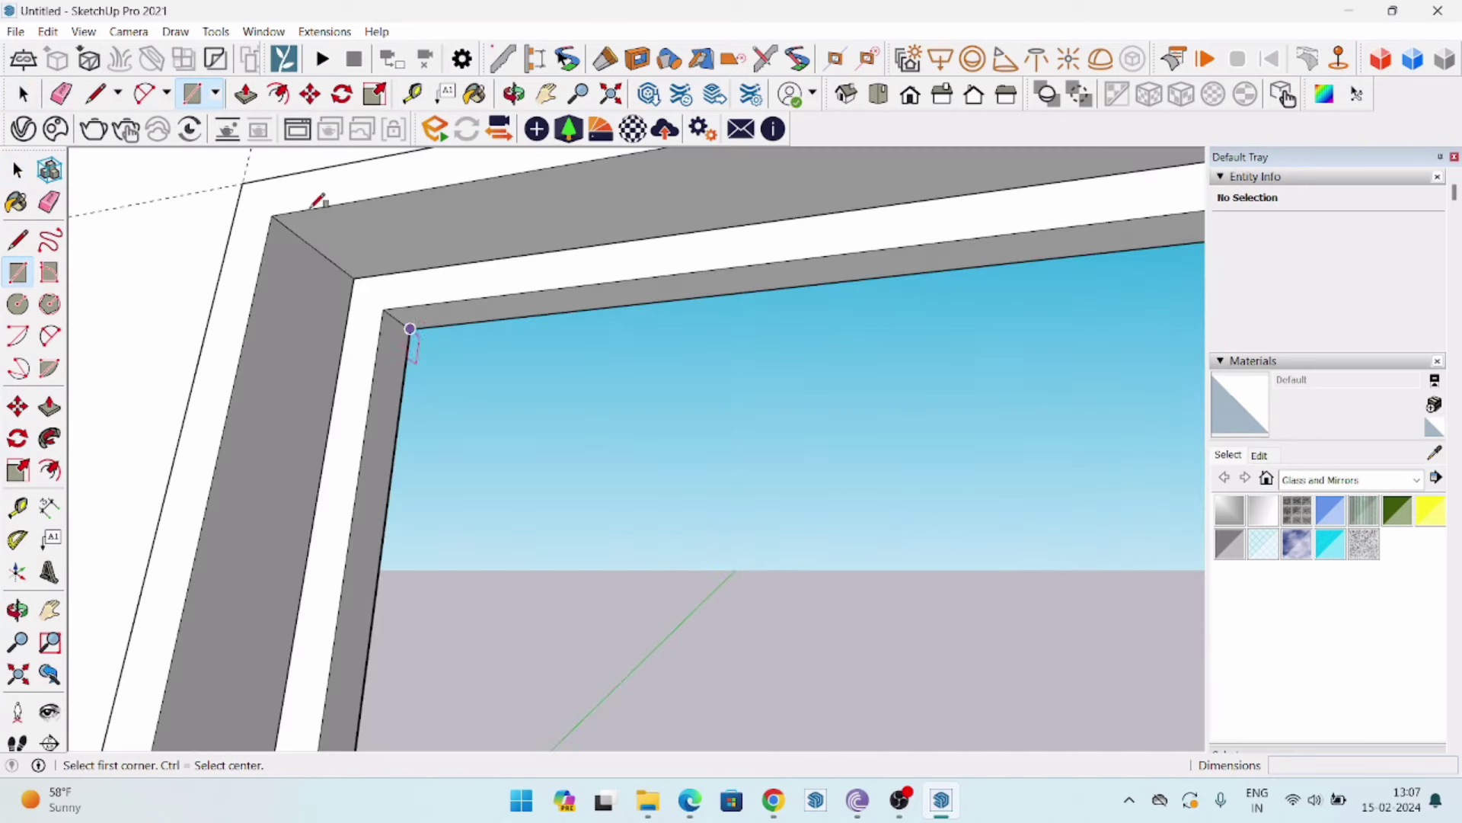
left_click(398, 318)
scroll(625, 473, "down", 1)
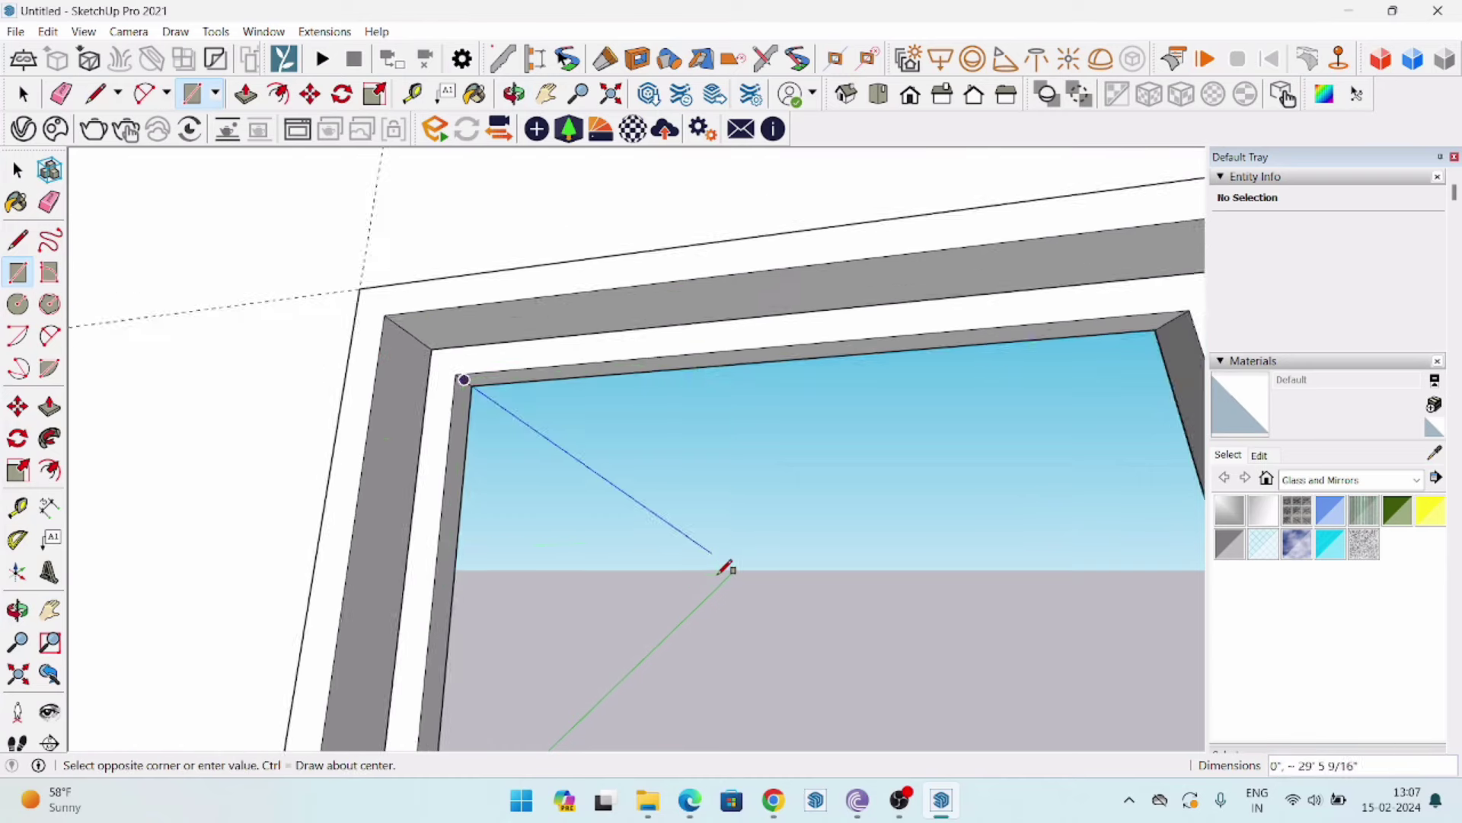
scroll(762, 610, "down", 2)
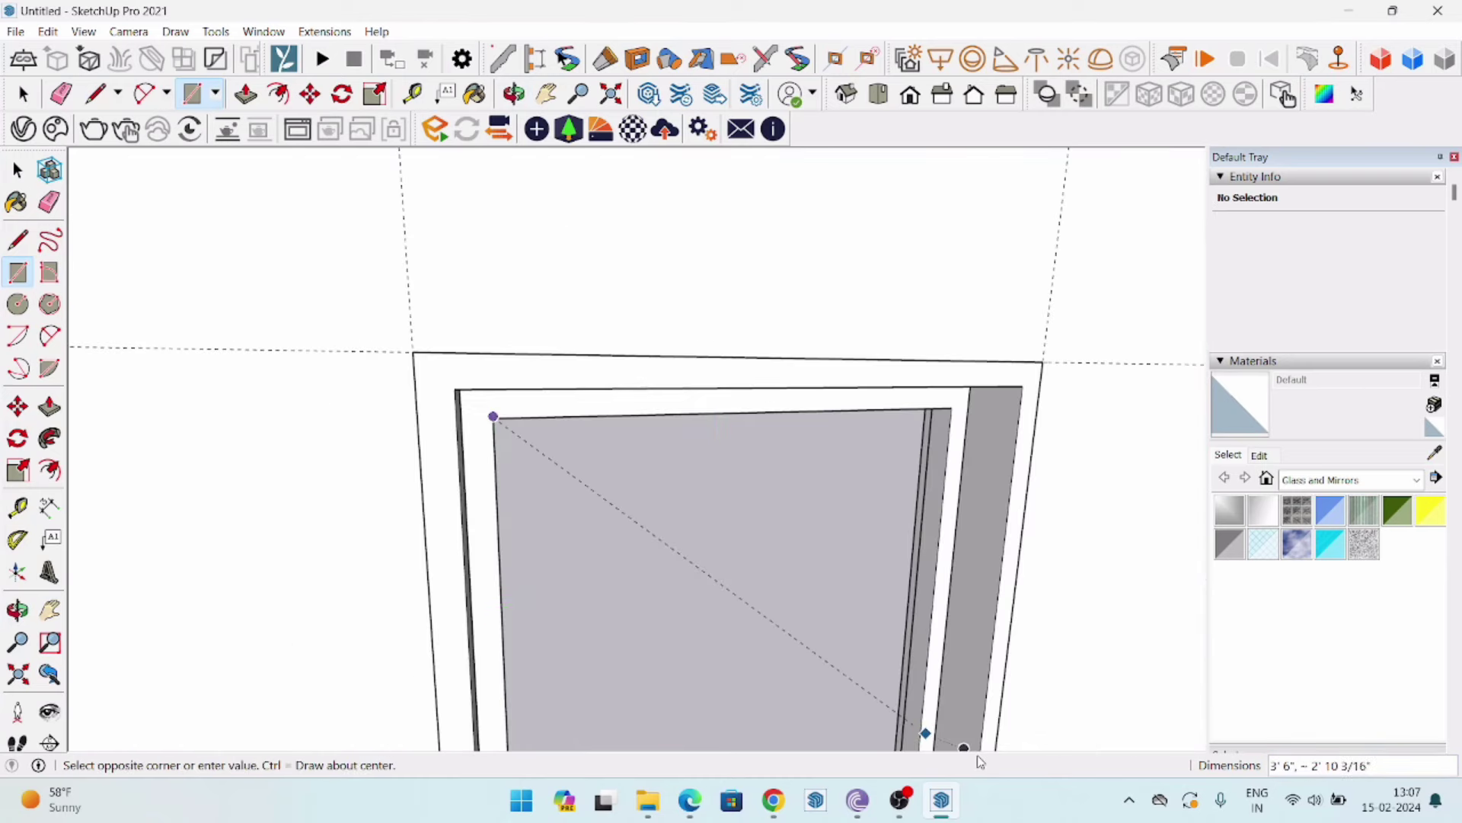
mouse_move(905, 562)
middle_mouse_down()
mouse_move(762, 301)
mouse_move(764, 598)
middle_mouse_up()
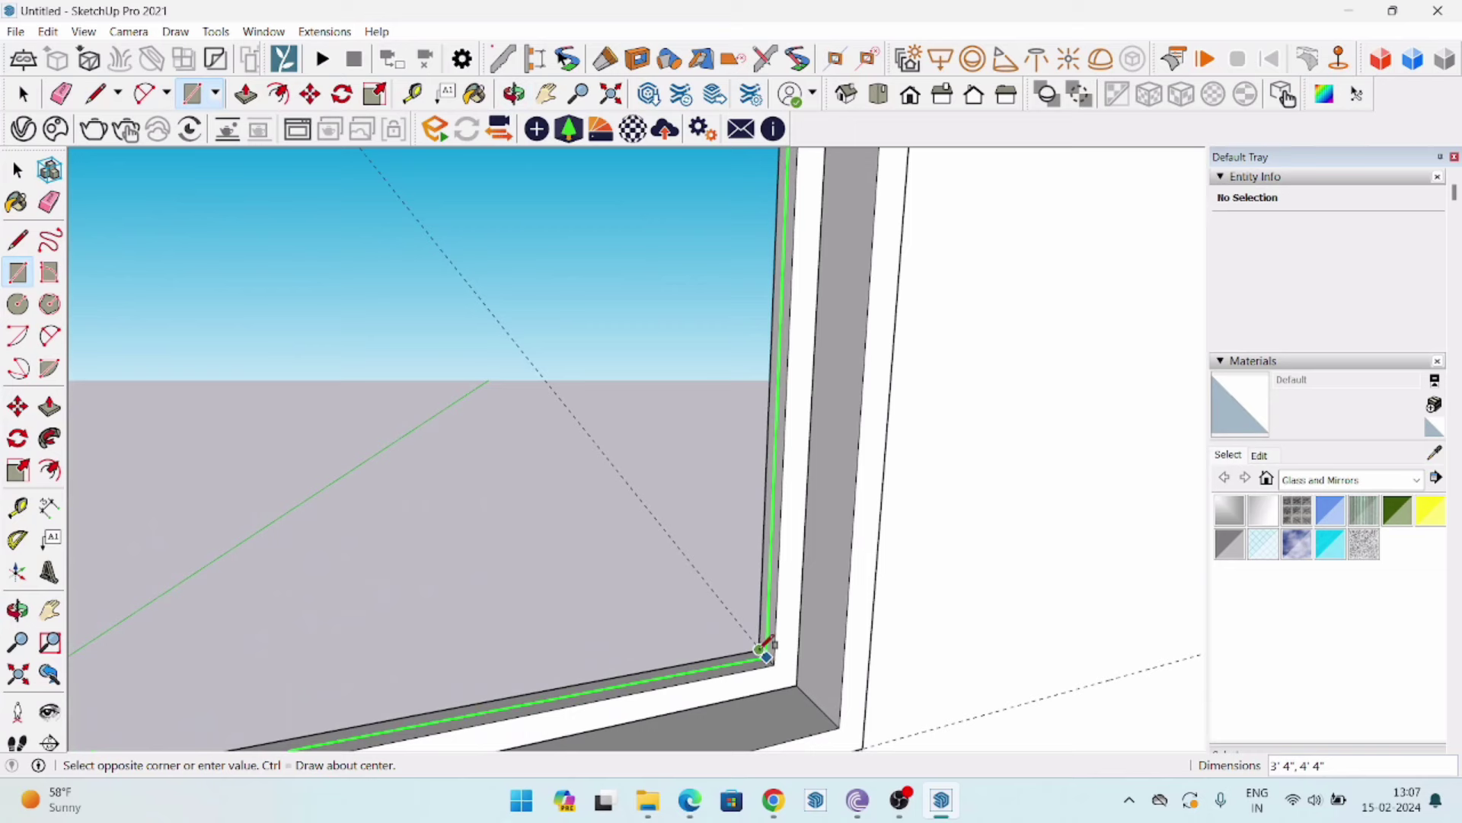
left_click(764, 647)
Make the new pane face and its edges a separate group.
key("space")
double_click(530, 525)
right_click(530, 525)
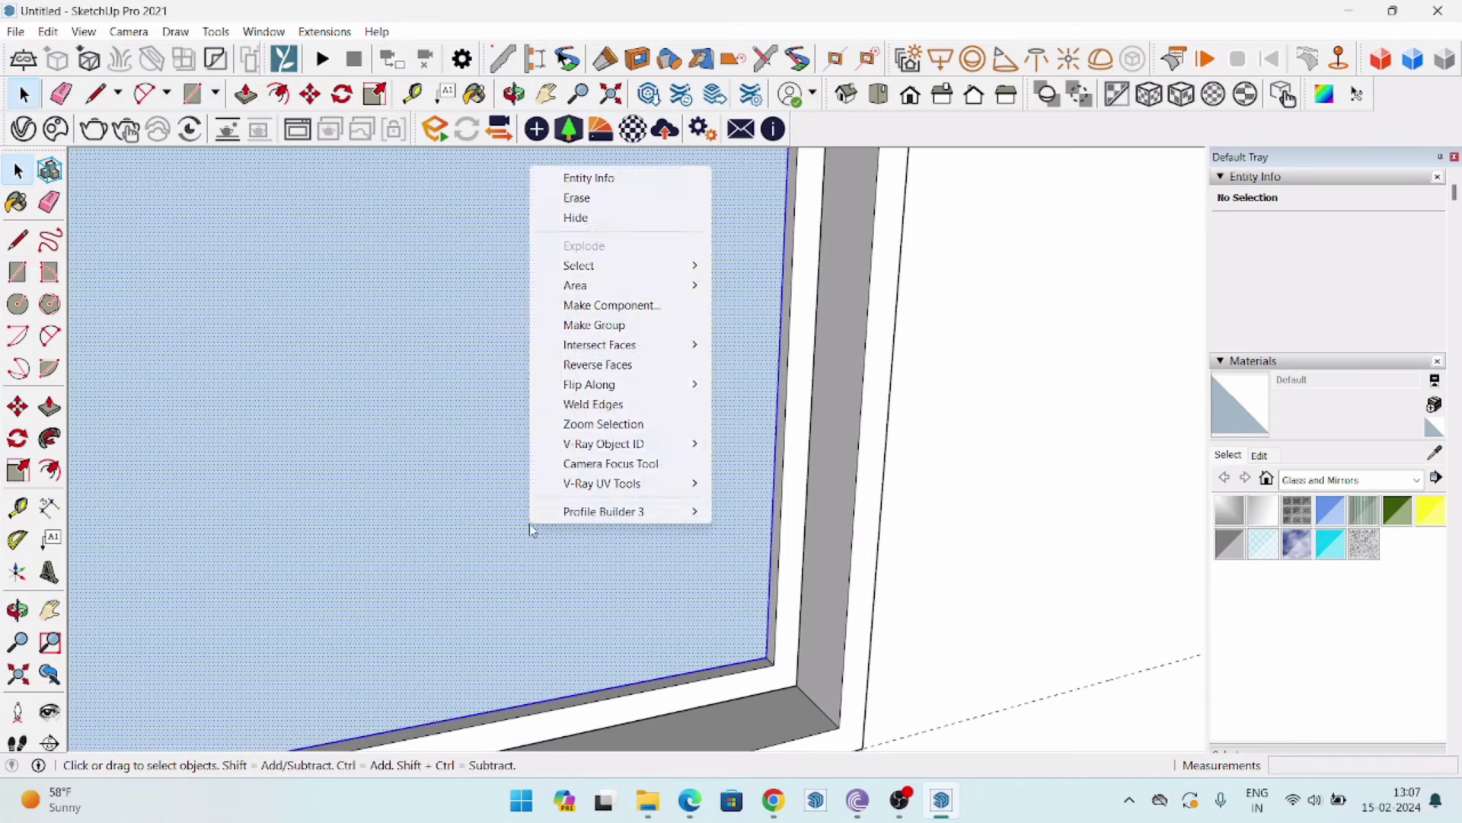
left_click(588, 324)
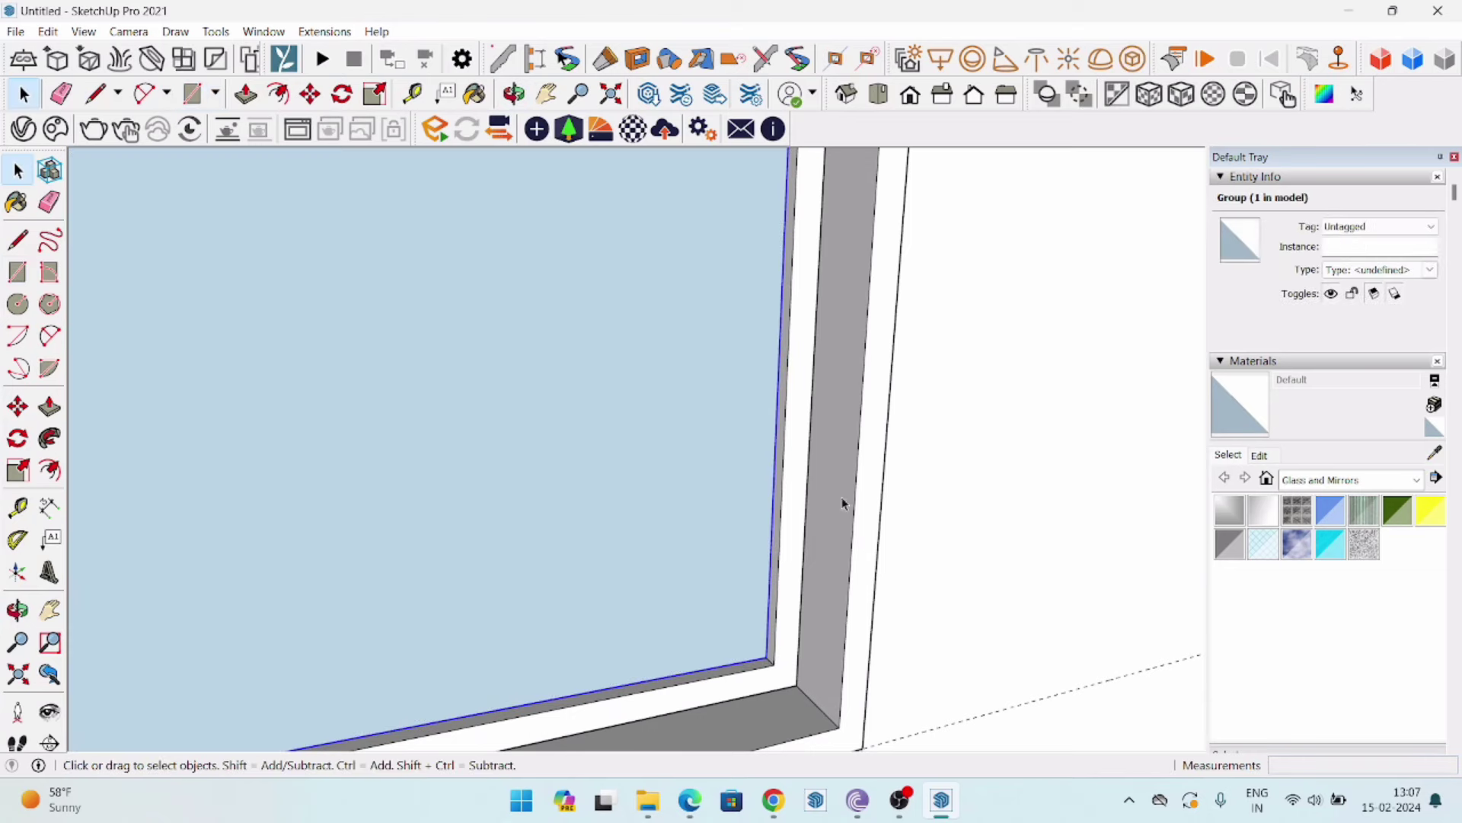
scroll(545, 491, "down", 2)
scroll(546, 492, "down", 1)
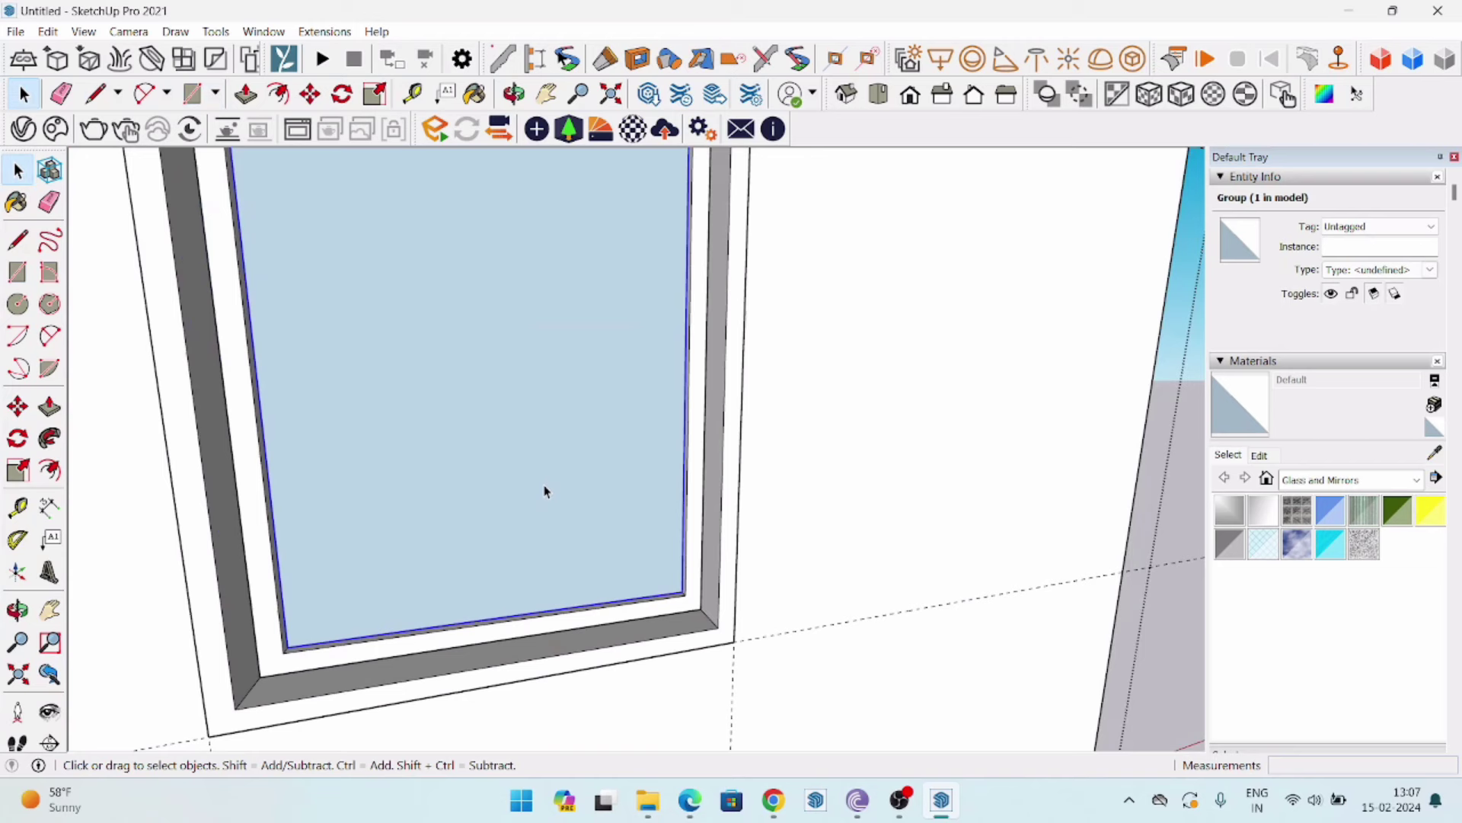
Paint the inner pane with the Translucent Glass Gray material.
left_click(1262, 545)
left_click(411, 418)
key("space")
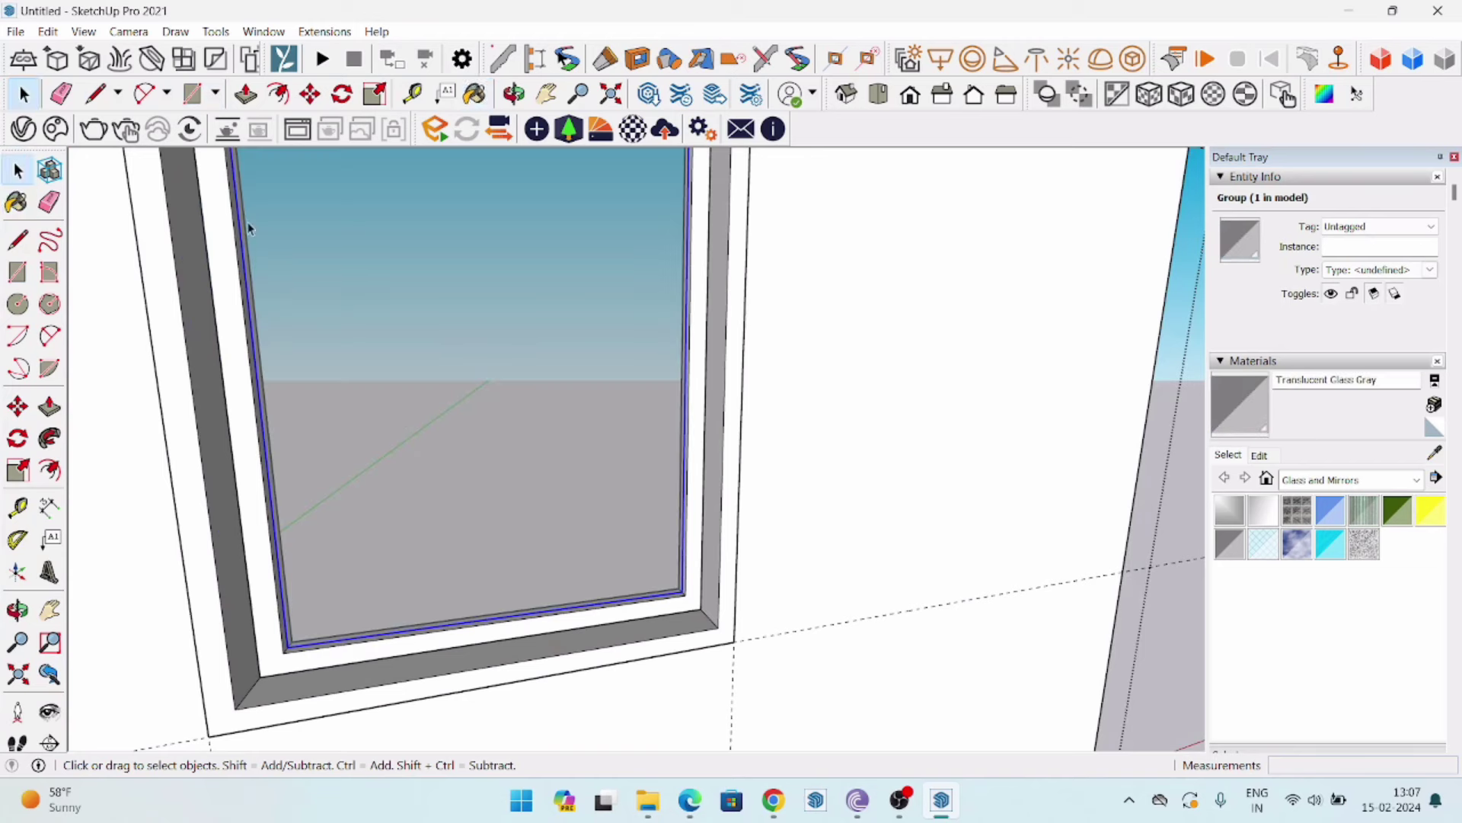
left_click(245, 93)
Push/Pull the glass pane face to give it a slight thickness.
key("space")
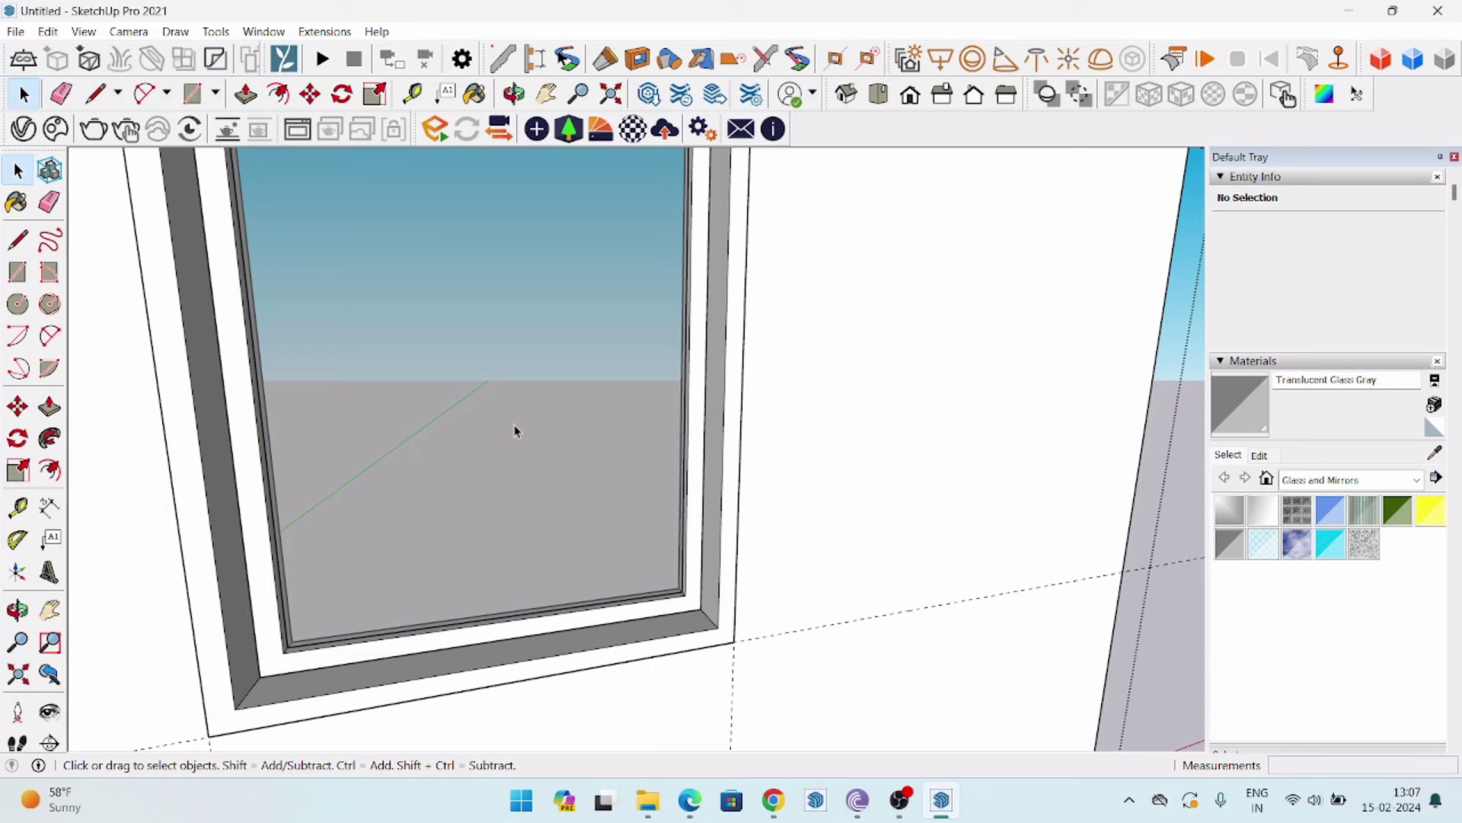
left_click(514, 431)
left_click(245, 93)
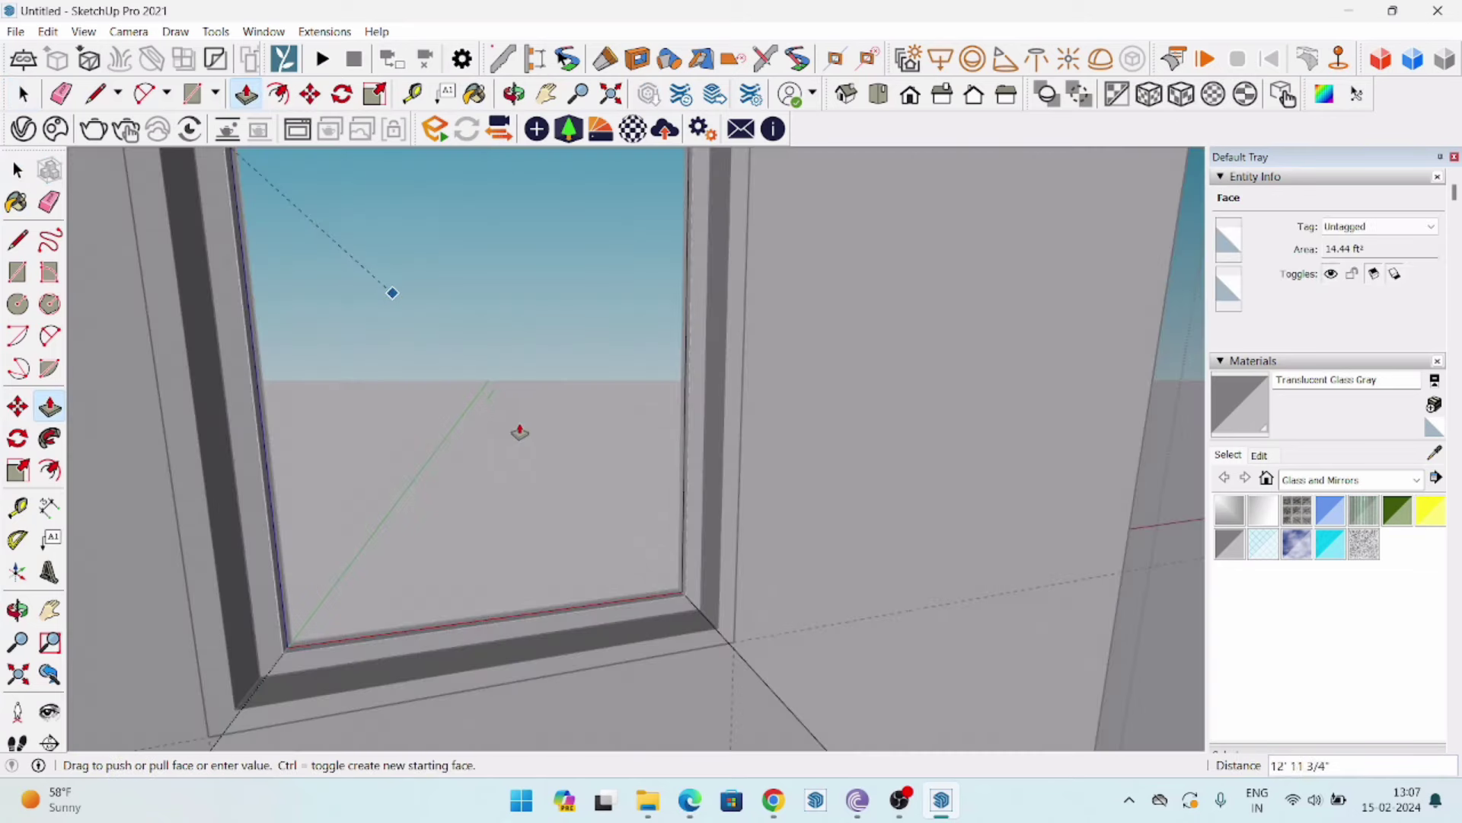
middle_click(386, 425)
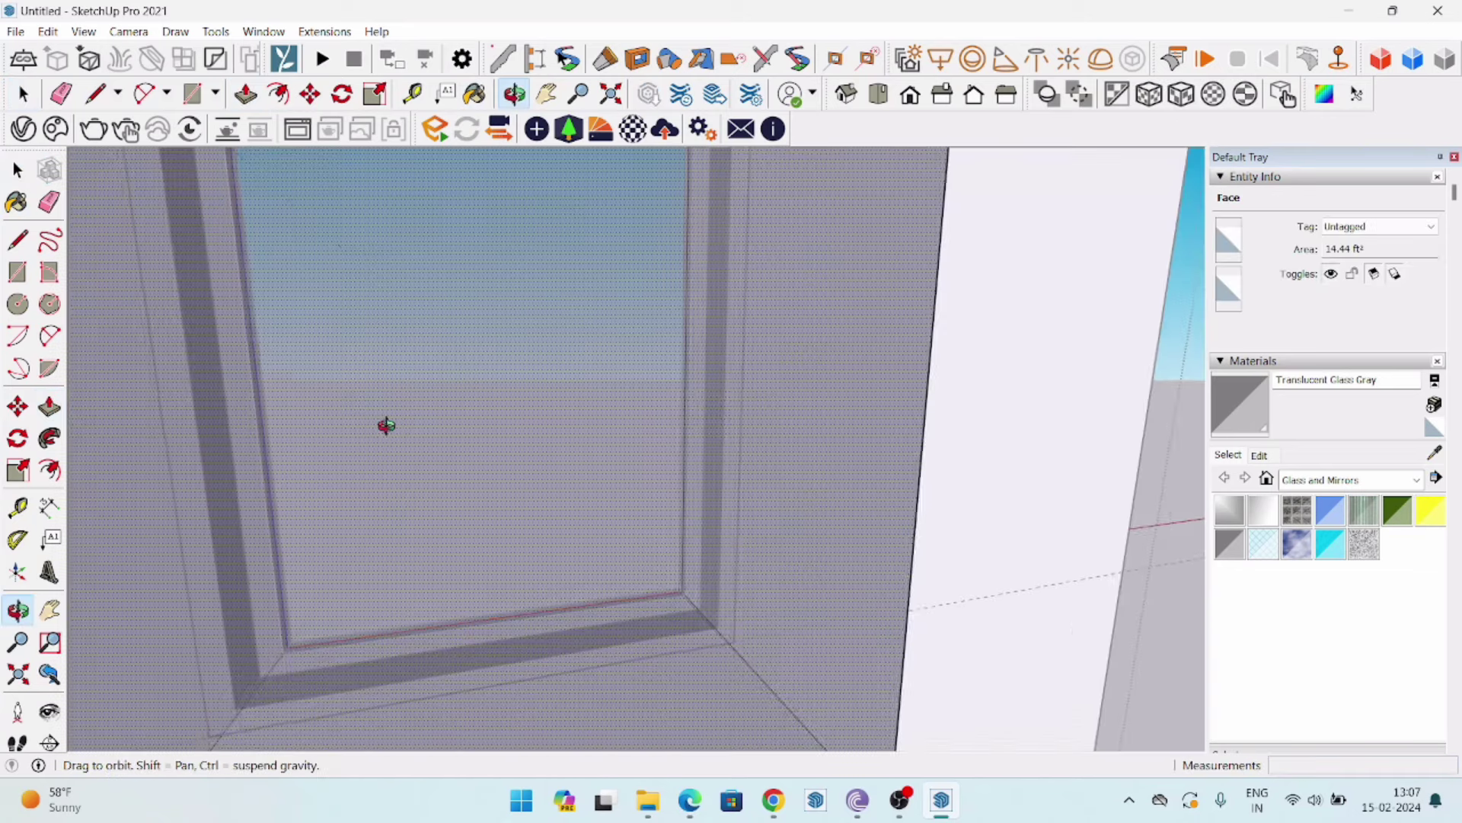
middle_click_drag(386, 425, 592, 457)
scroll(451, 450, "down", 3)
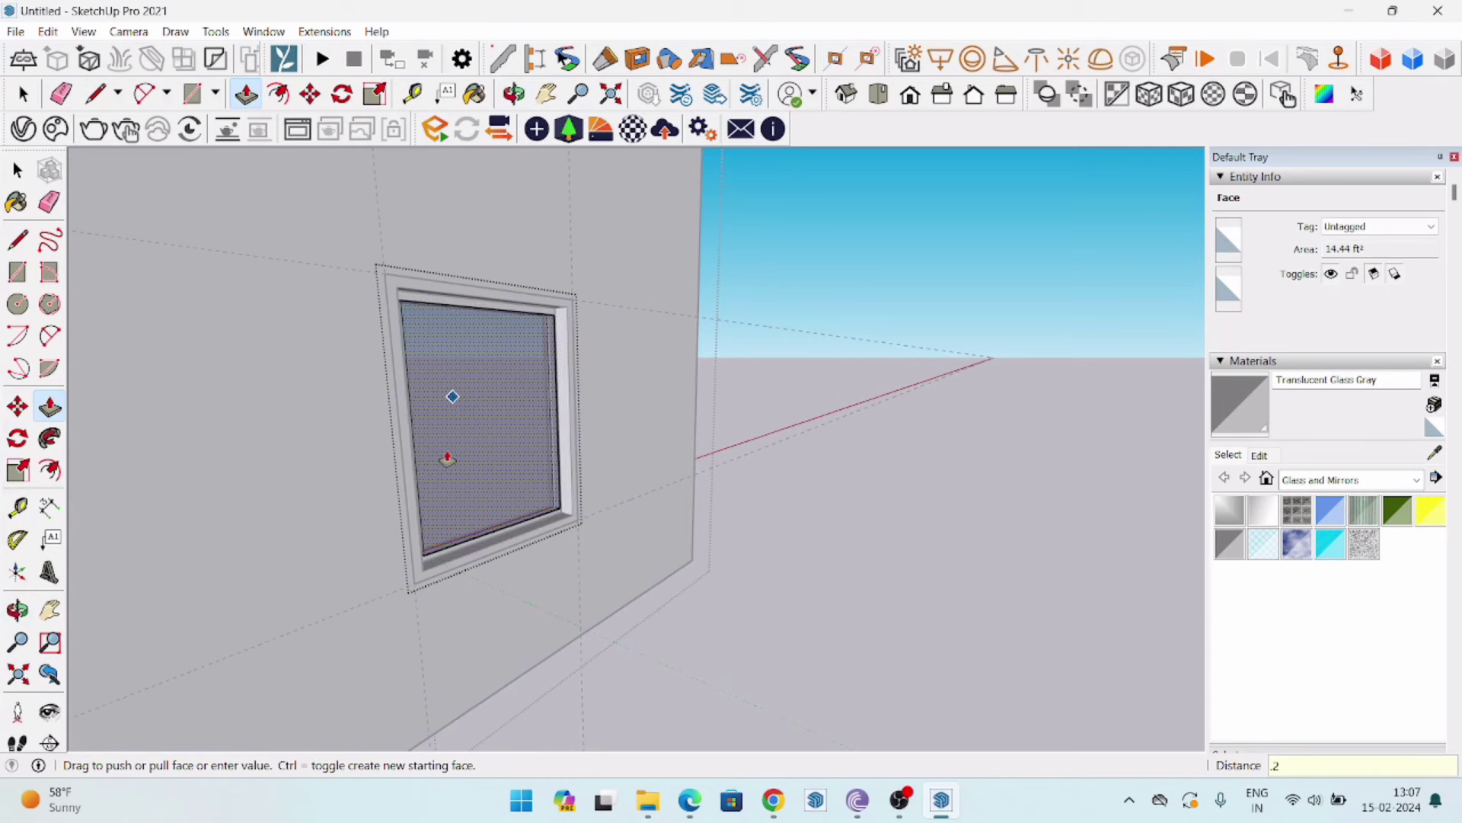
left_click(447, 458)
key("space")
middle_click_drag(878, 548, 335, 531)
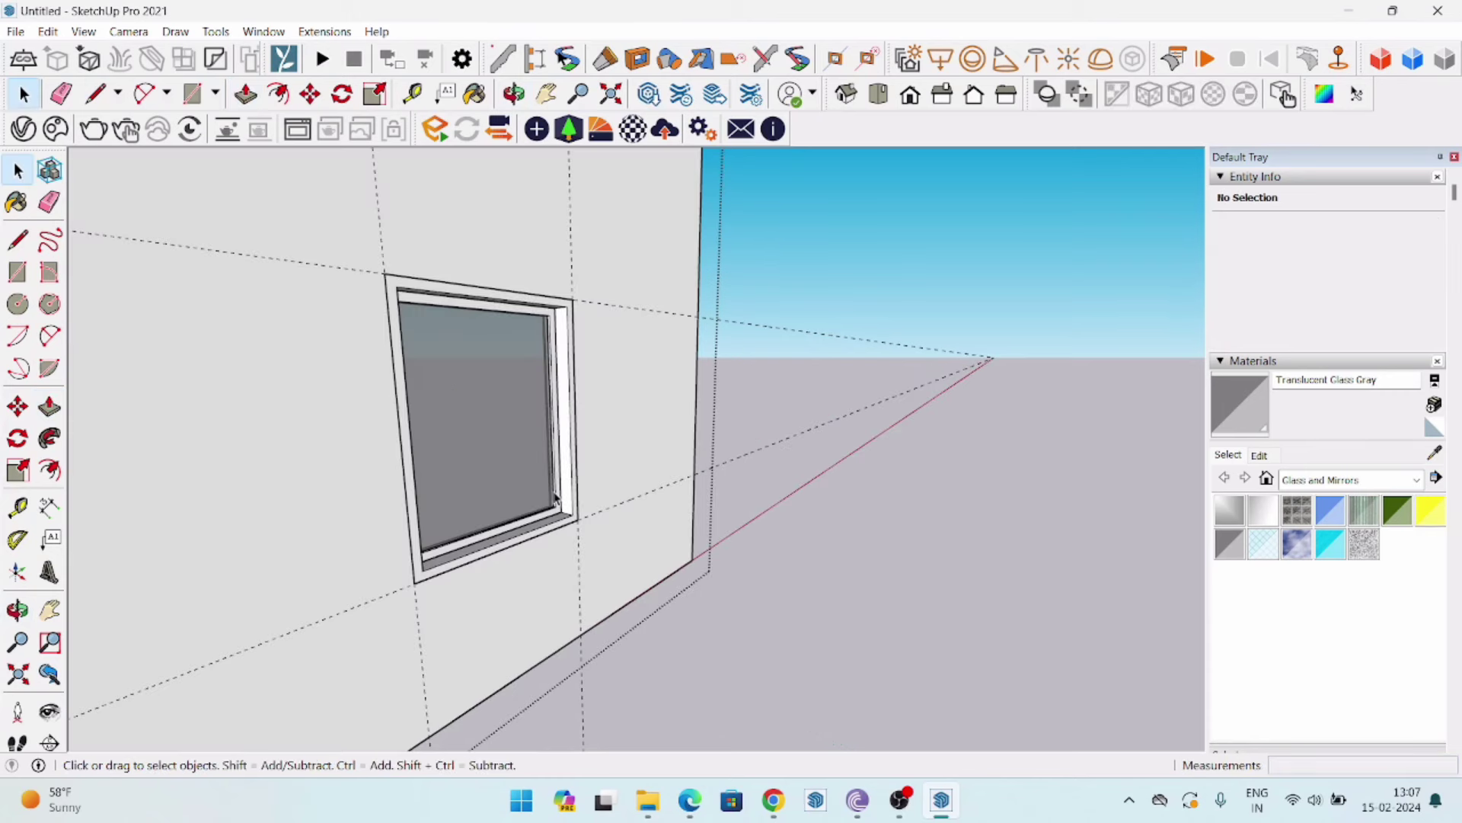
scroll(335, 530, "up", 3)
left_click(1414, 484)
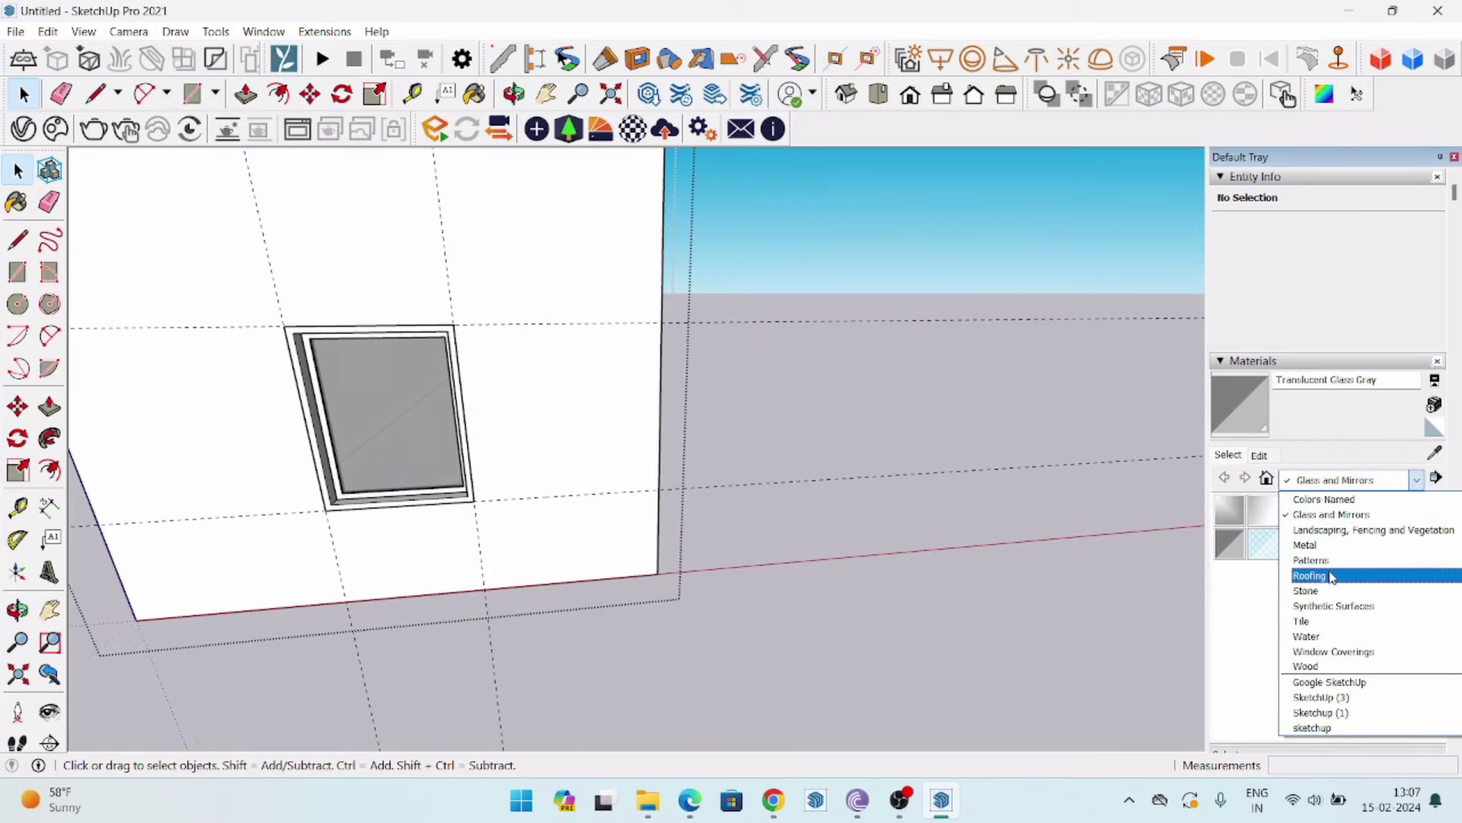
Paint the window frame group with Metal Seamed from the Metal materials category.
left_click(1306, 544)
scroll(433, 371, "up", 1)
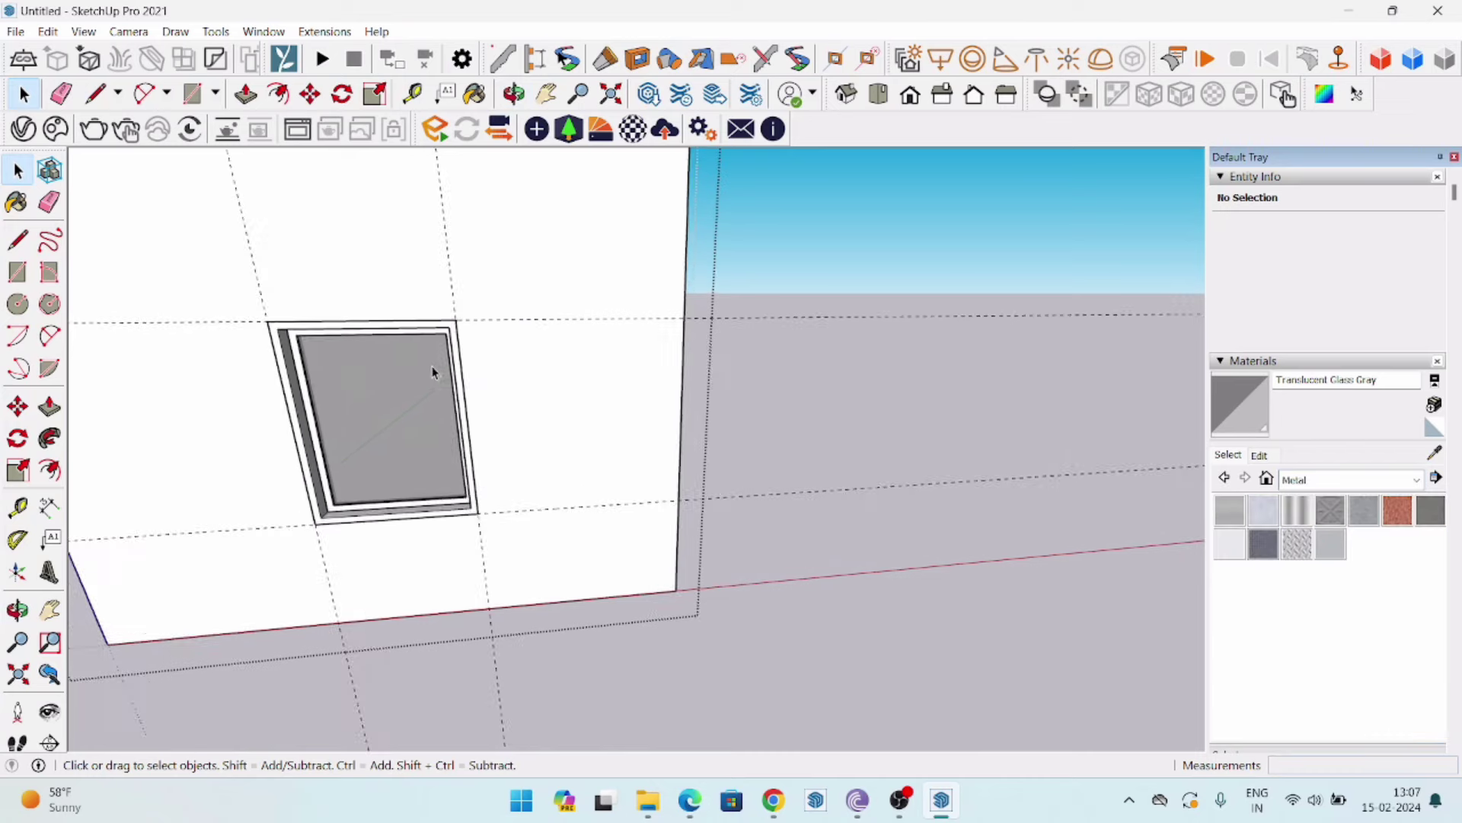
mouse_move(432, 372)
middle_mouse_down()
mouse_move(473, 404)
mouse_move(479, 314)
middle_mouse_up()
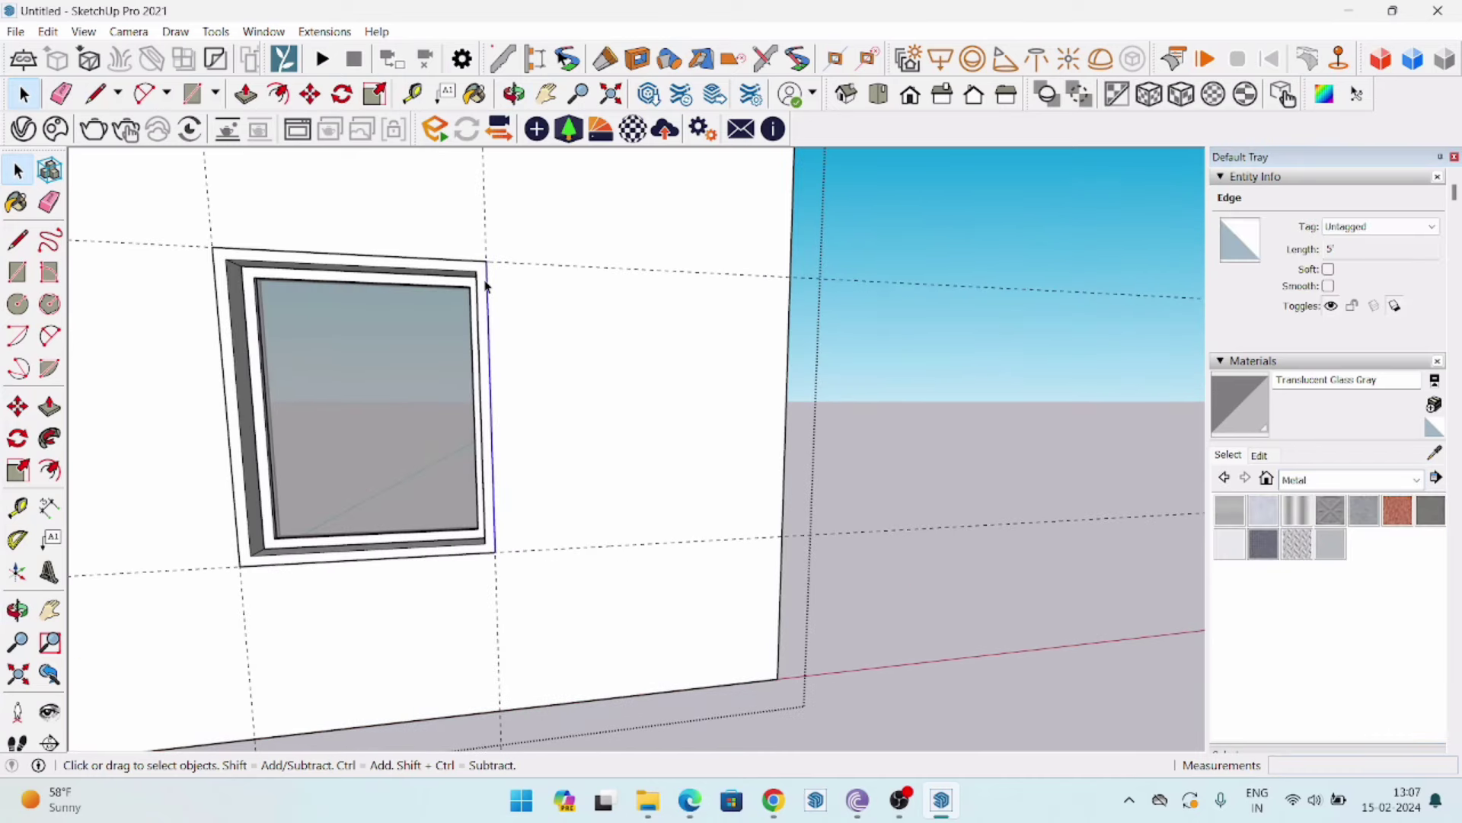
key("Escape")
left_click(483, 299)
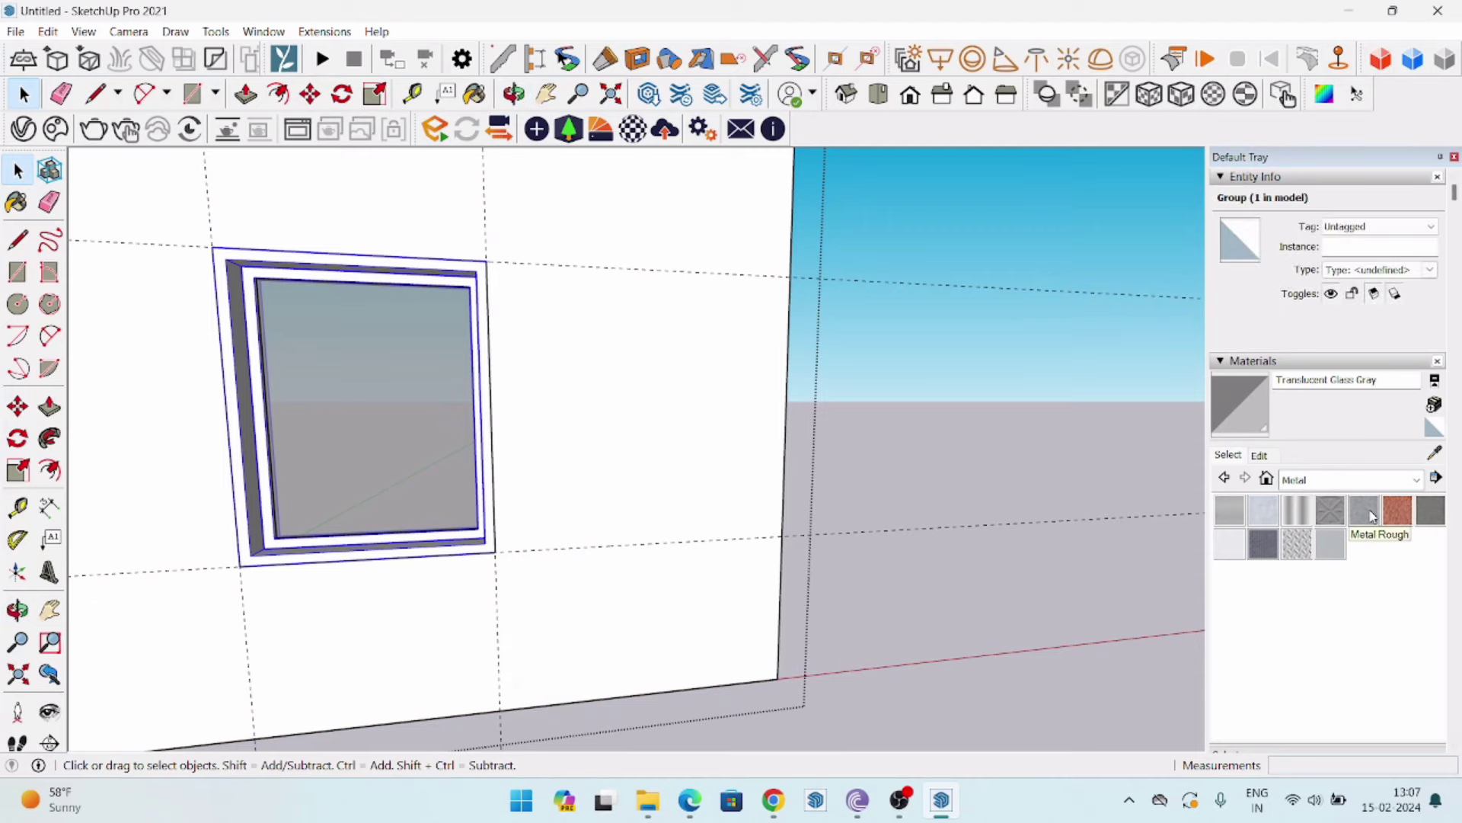
left_click(1430, 510)
left_click(480, 264)
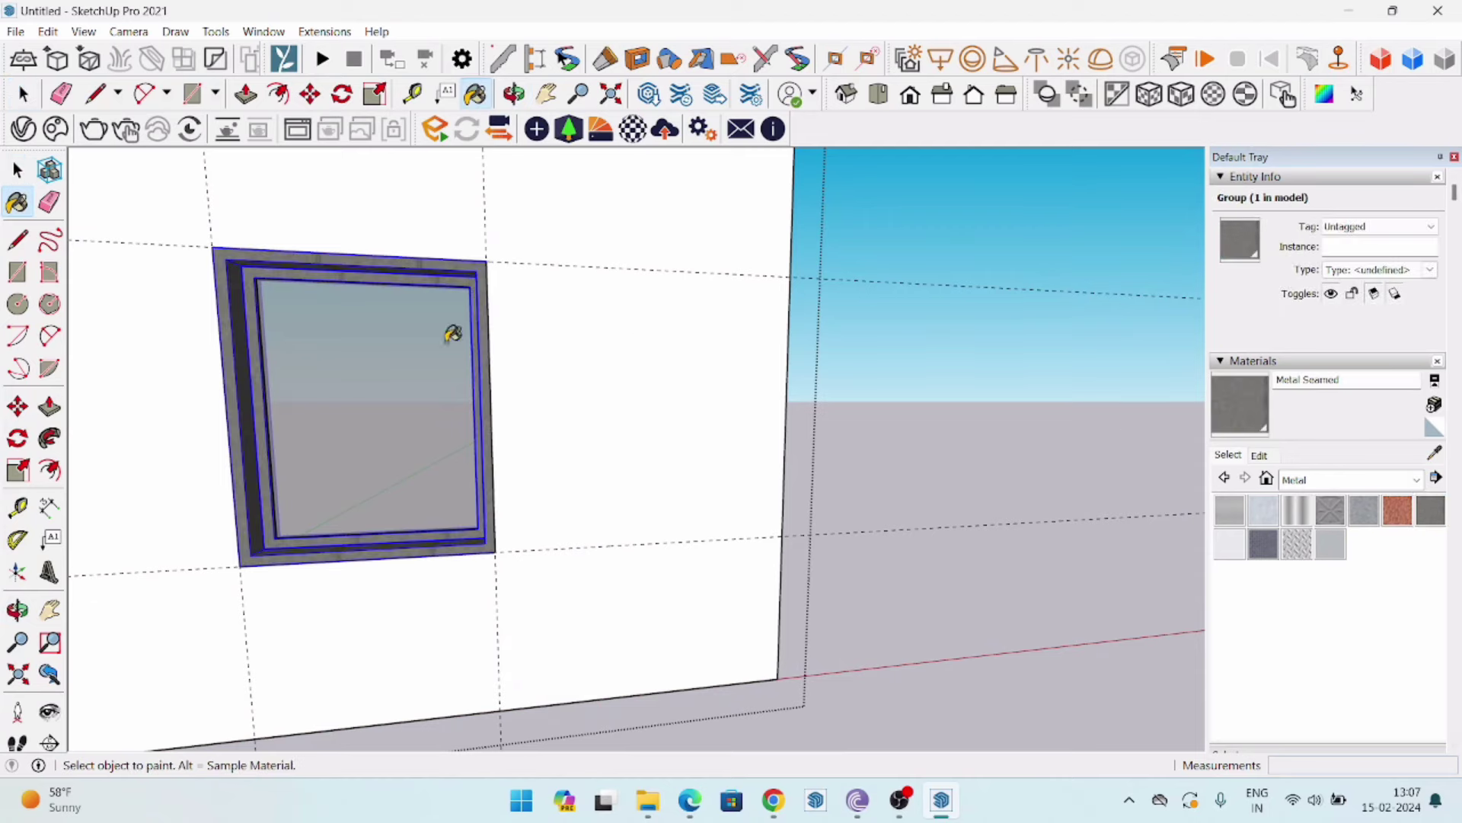
mouse_move(454, 330)
middle_mouse_down()
mouse_move(804, 441)
mouse_move(985, 465)
mouse_move(277, 355)
middle_mouse_up()
scroll(686, 421, "down", 5)
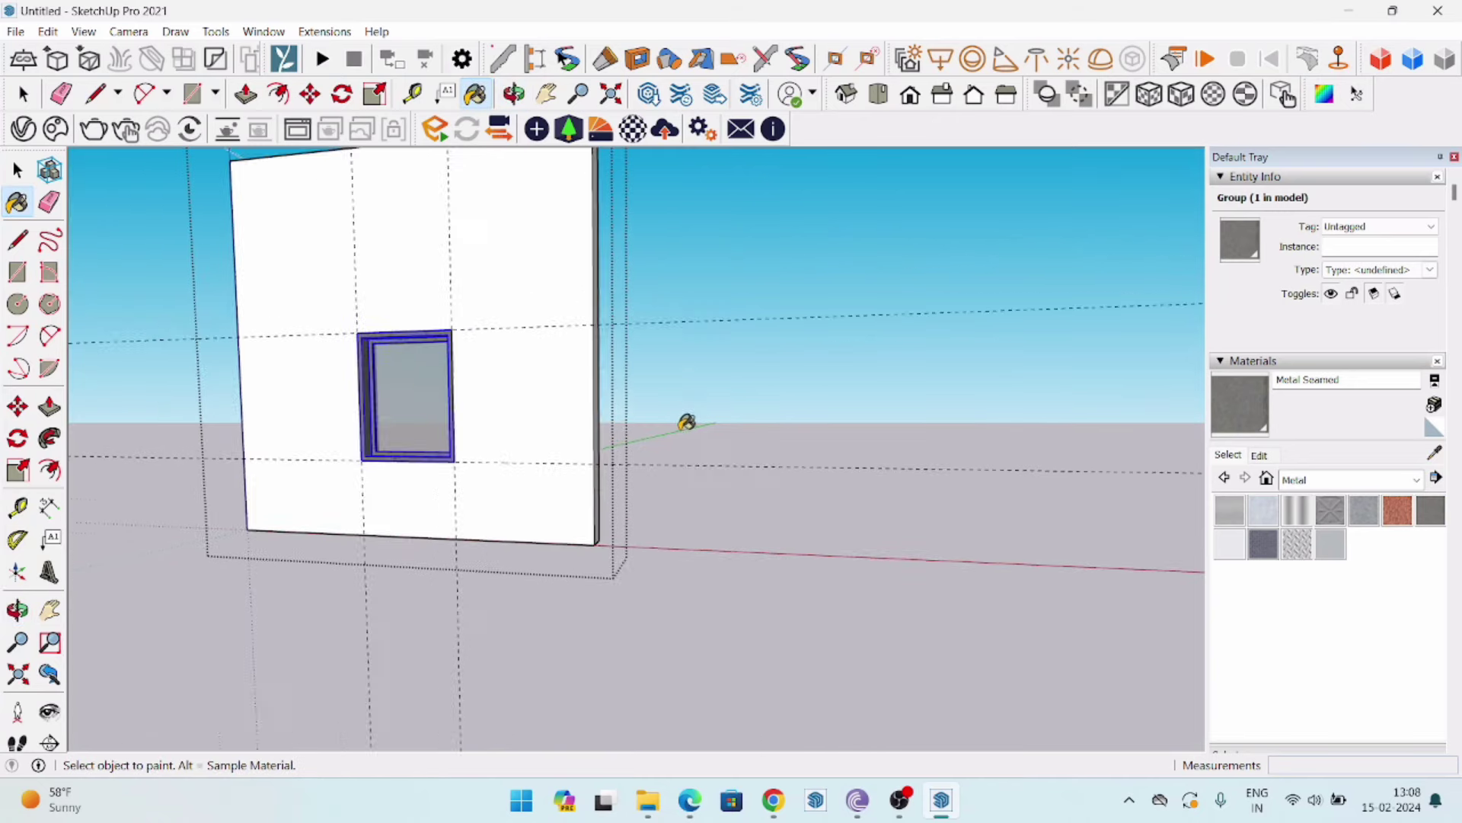
middle_click_drag(686, 421, 930, 323)
key("space")
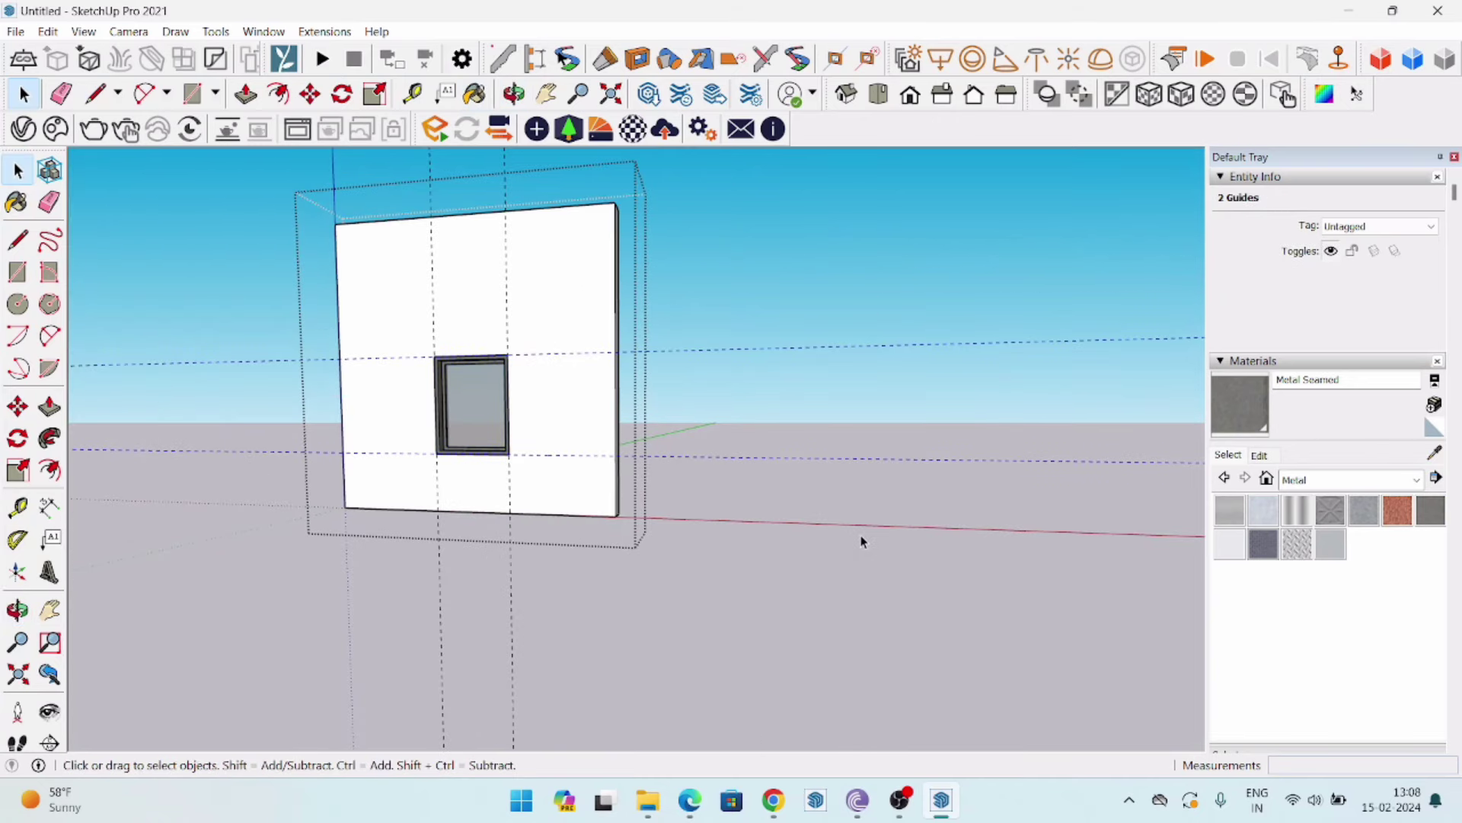
Delete the selected guides, then the remaining vertical guides around the window.
key("Delete")
left_click_drag(609, 278, 343, 174)
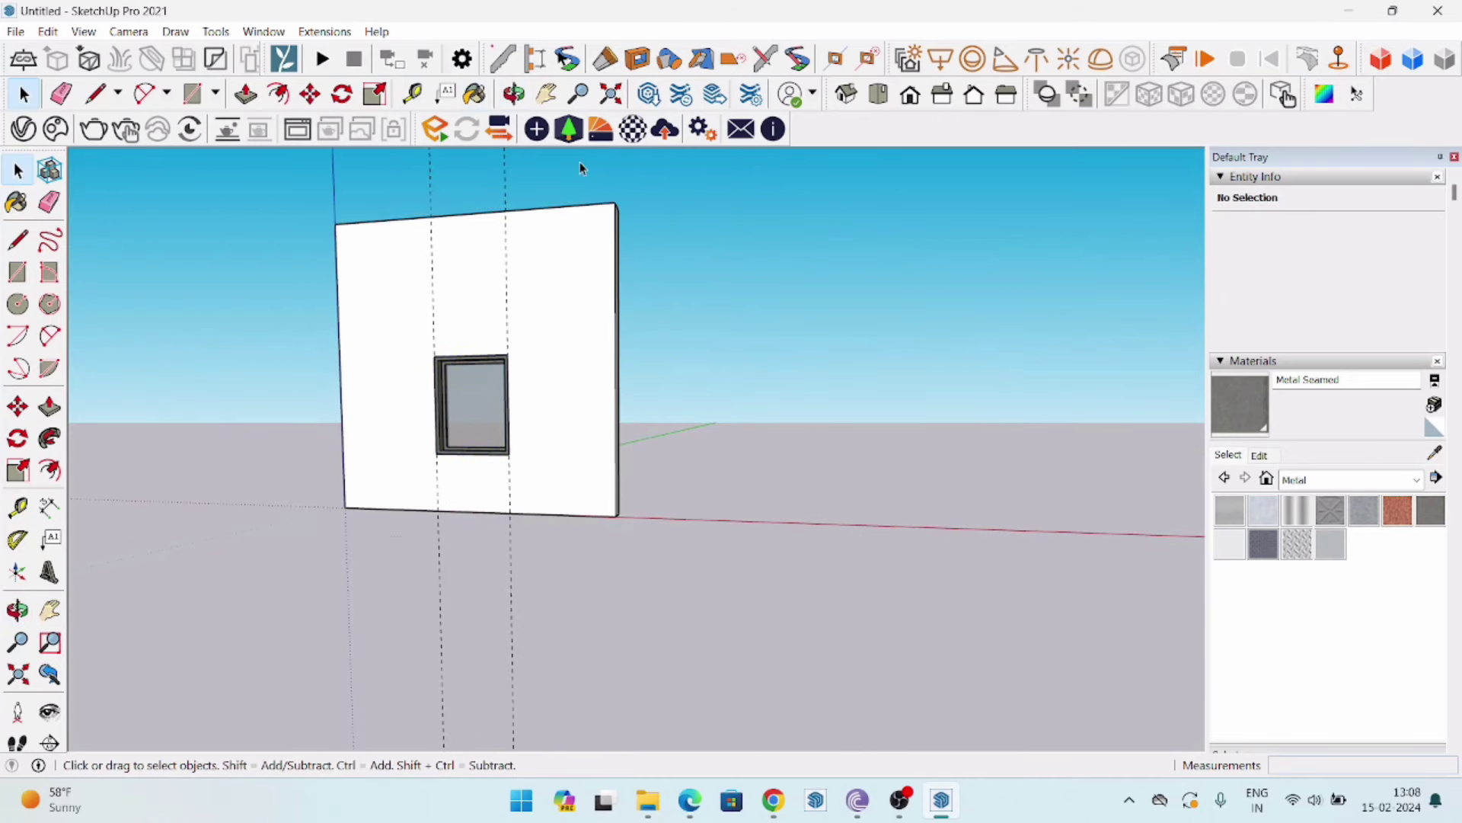
left_click_drag(579, 164, 252, 177)
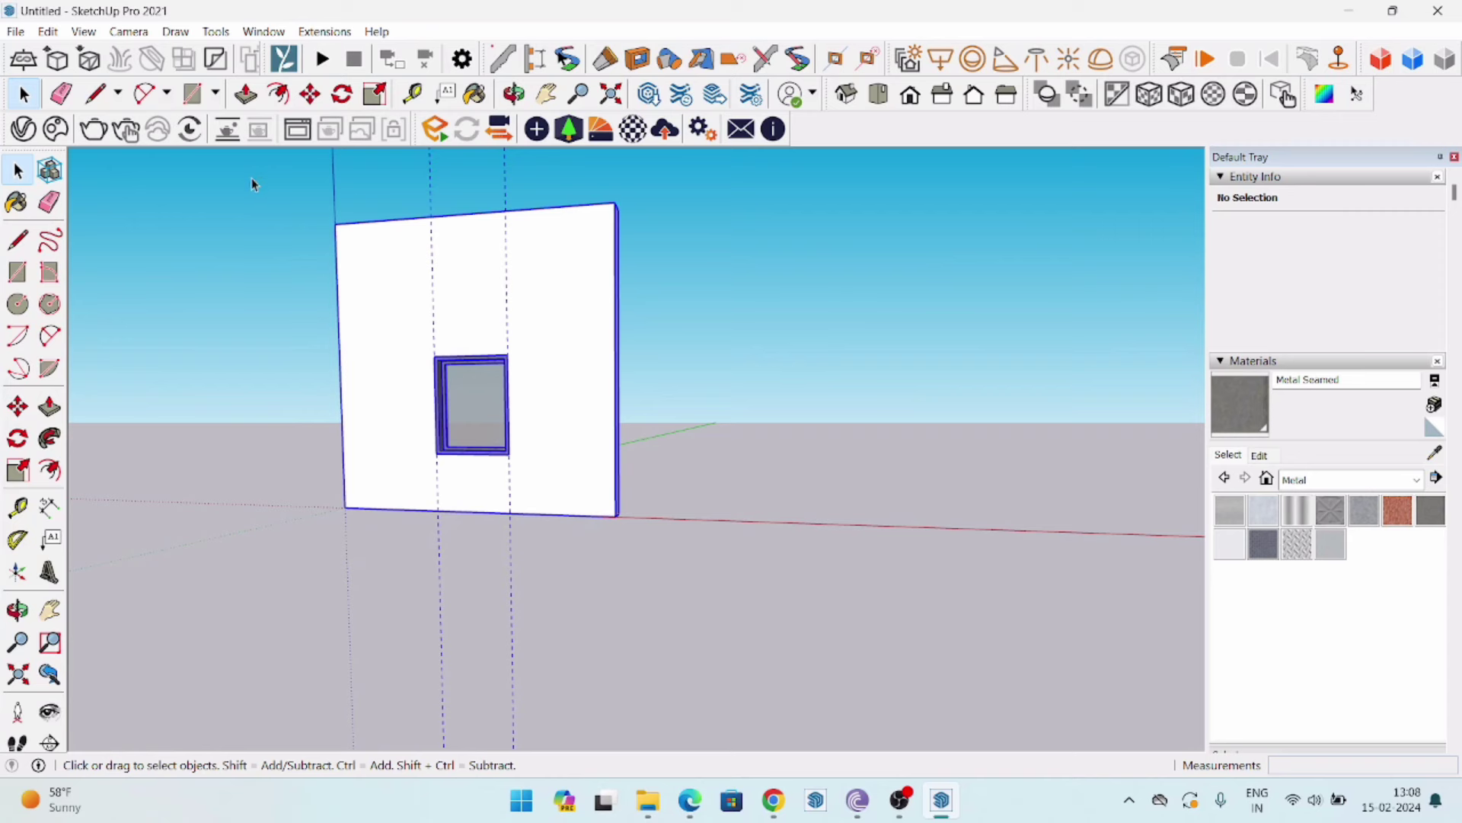
left_click(506, 185)
key("Delete")
left_click(438, 211)
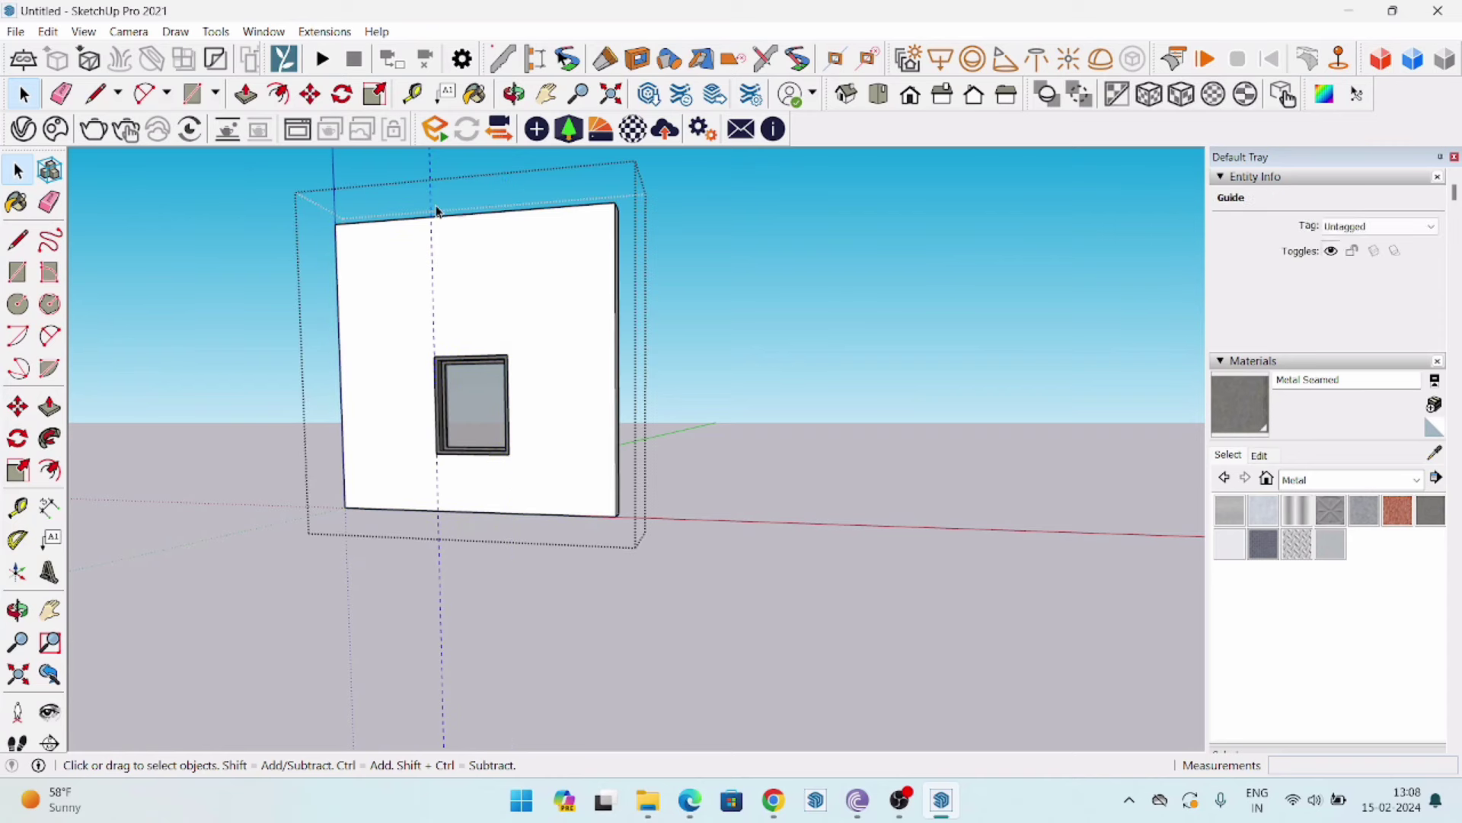
key("Delete")
Zoom and orbit in close to inspect the finished metal-framed glass window.
scroll(529, 353, "up", 2)
scroll(526, 457, "up", 3)
scroll(495, 516, "up", 3)
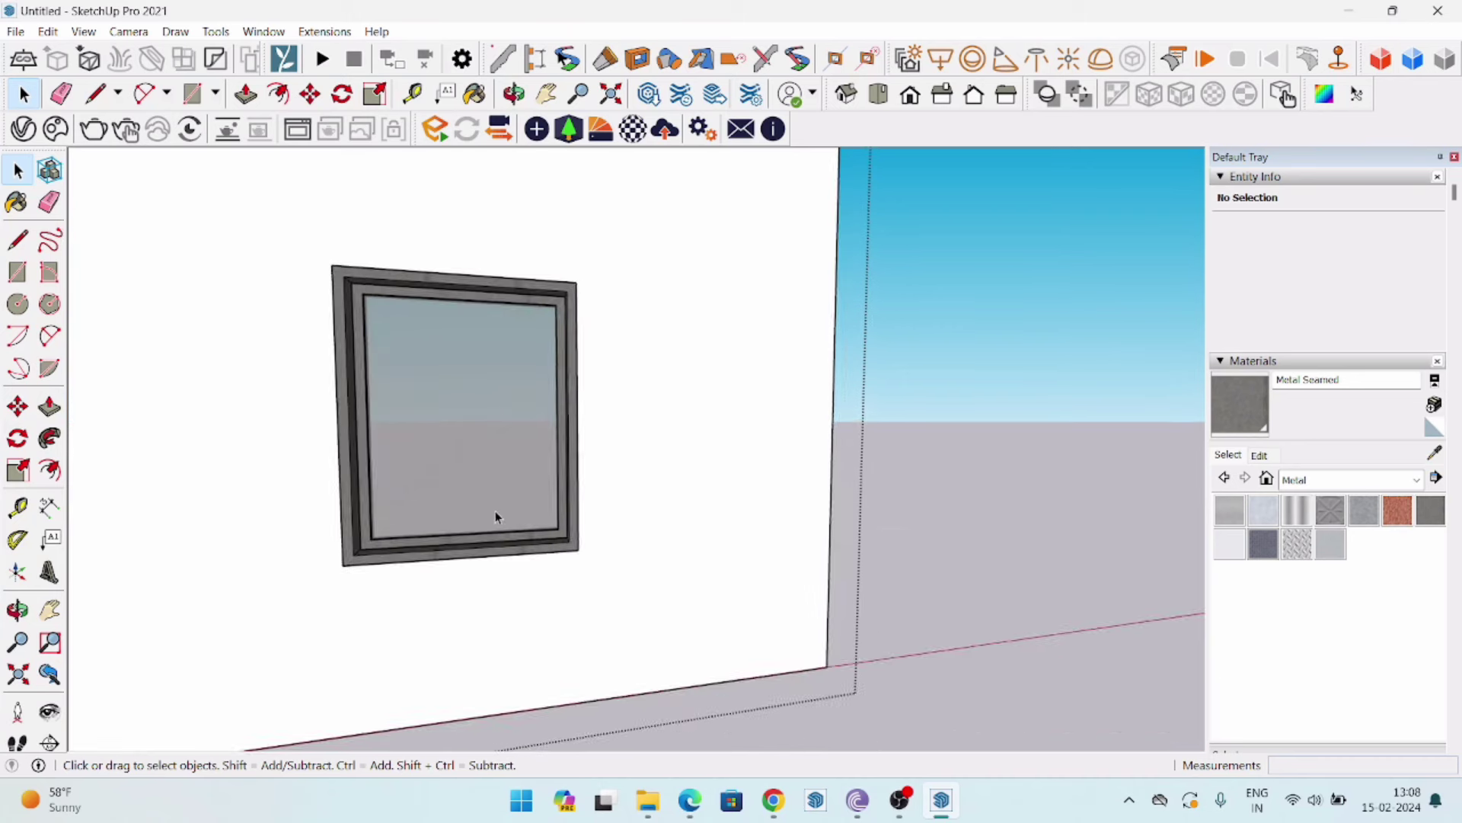
scroll(495, 510, "up", 2)
middle_click_drag(447, 513, 425, 545)
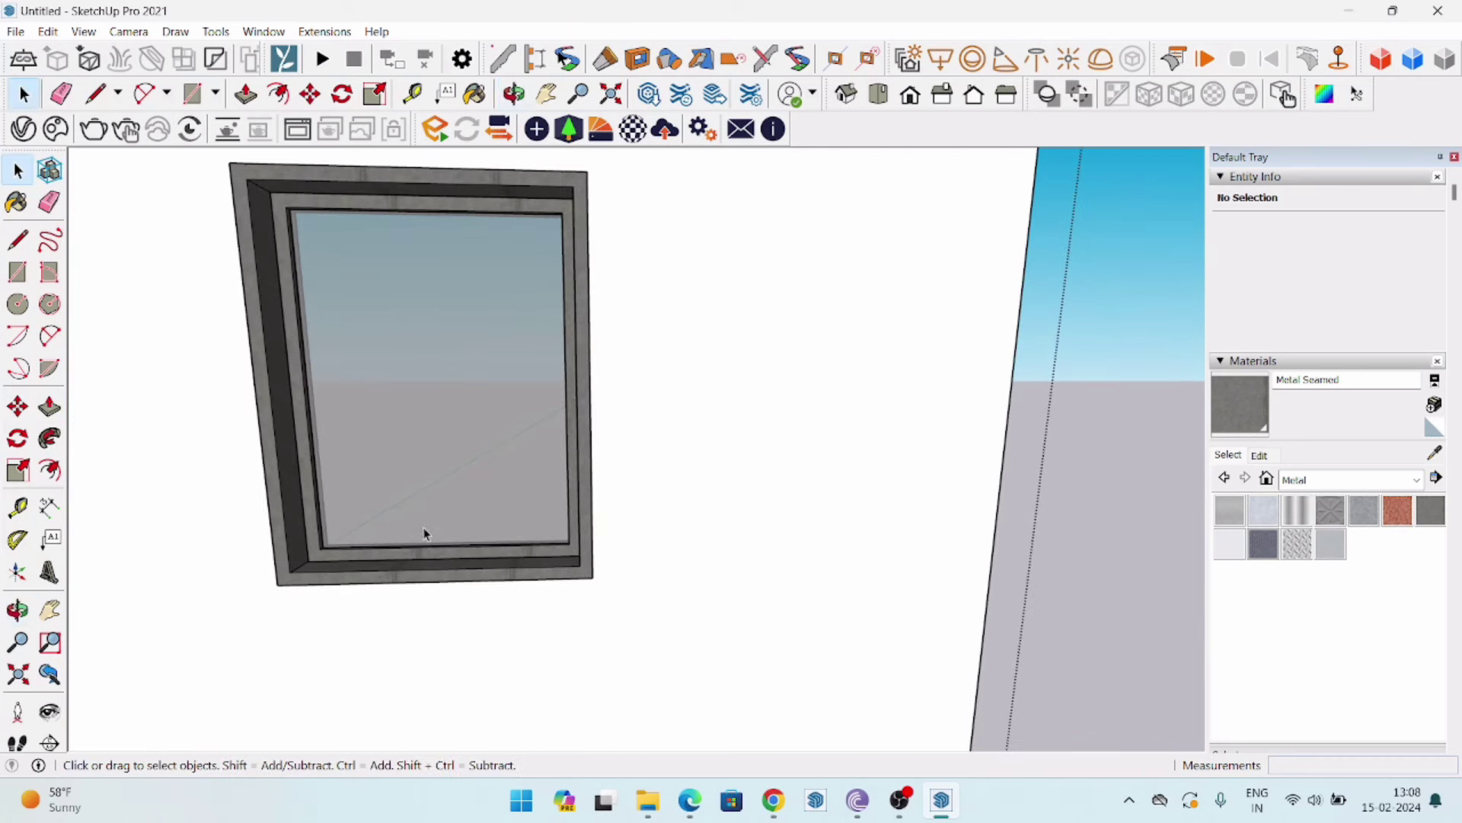
scroll(781, 489, "down", 1)
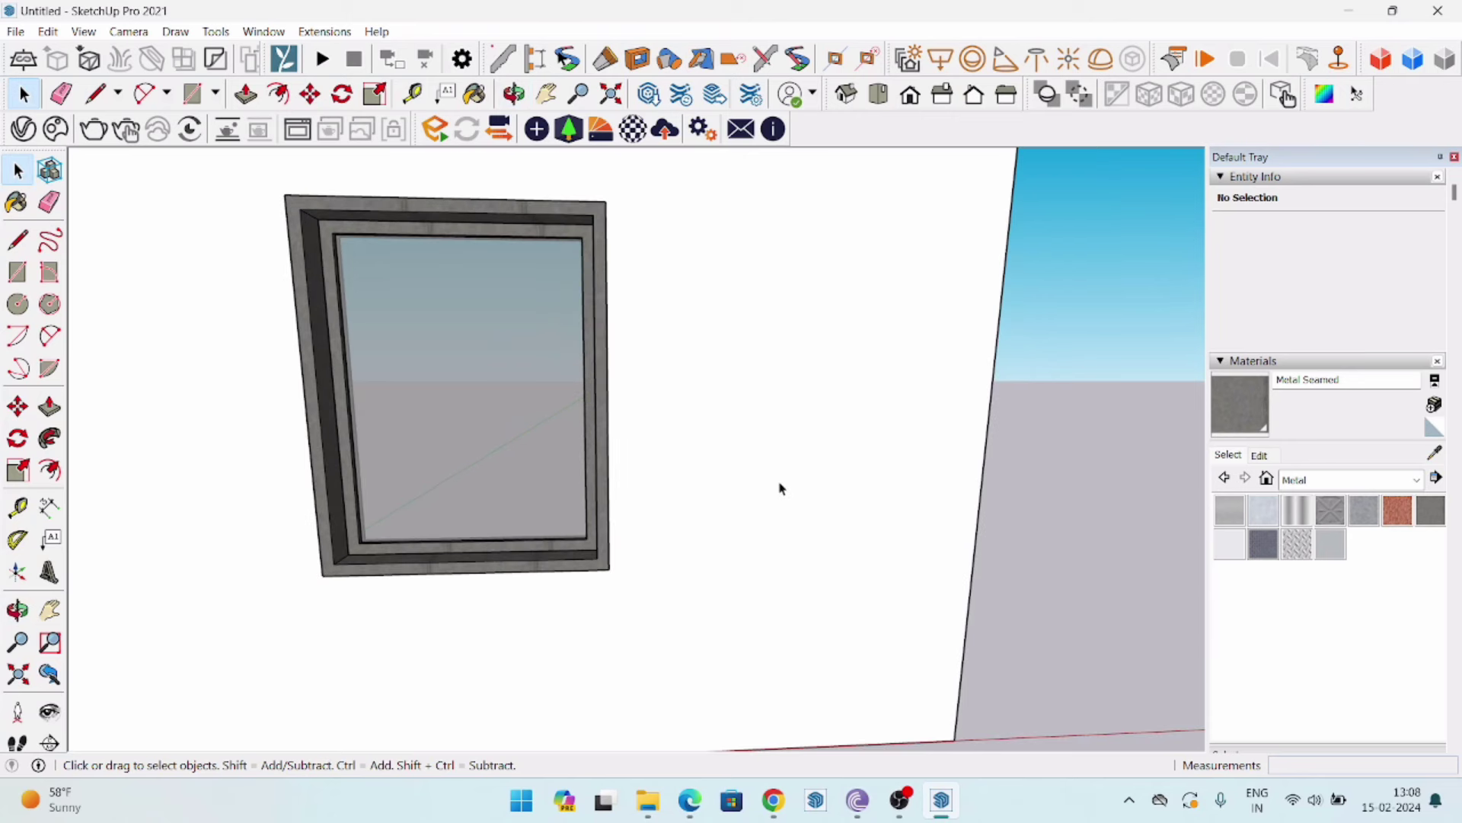
scroll(473, 579, "down", 1)
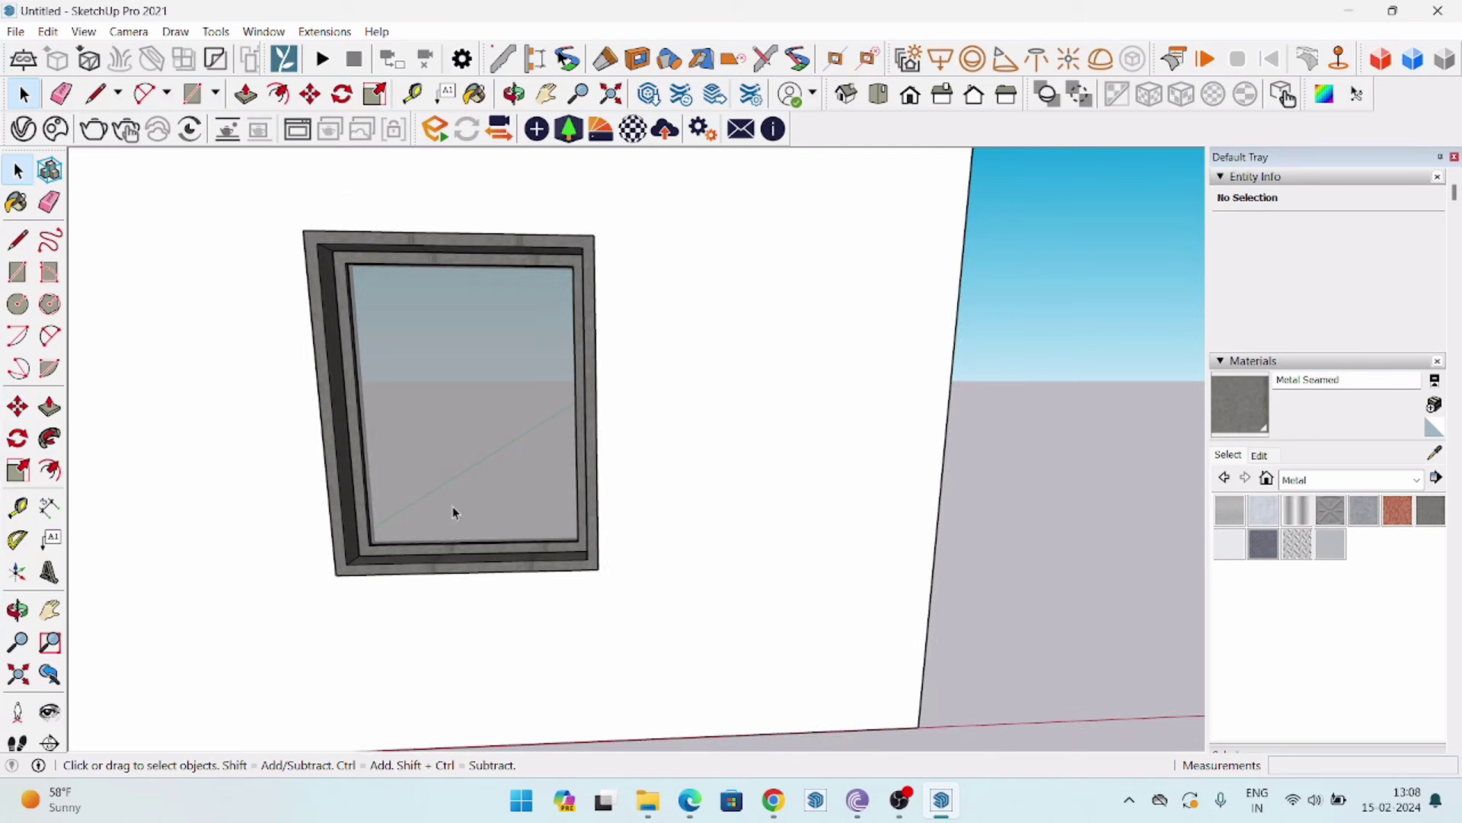